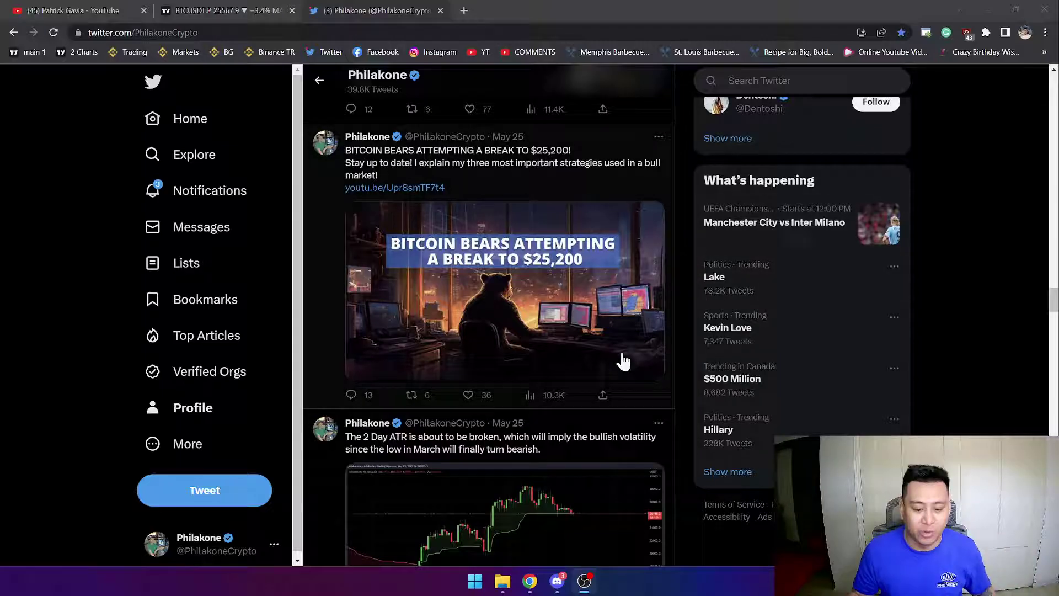
- Zoom the page to 110% and scroll back through the profile's older tweets
scroll(667, 334, down, 3)
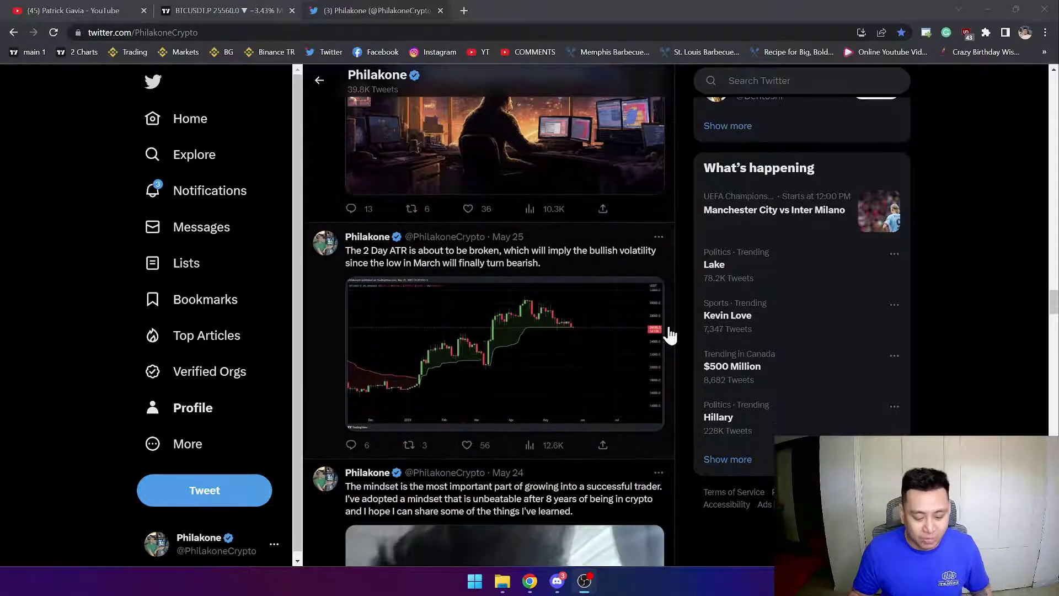
scroll(669, 333, up, 5)
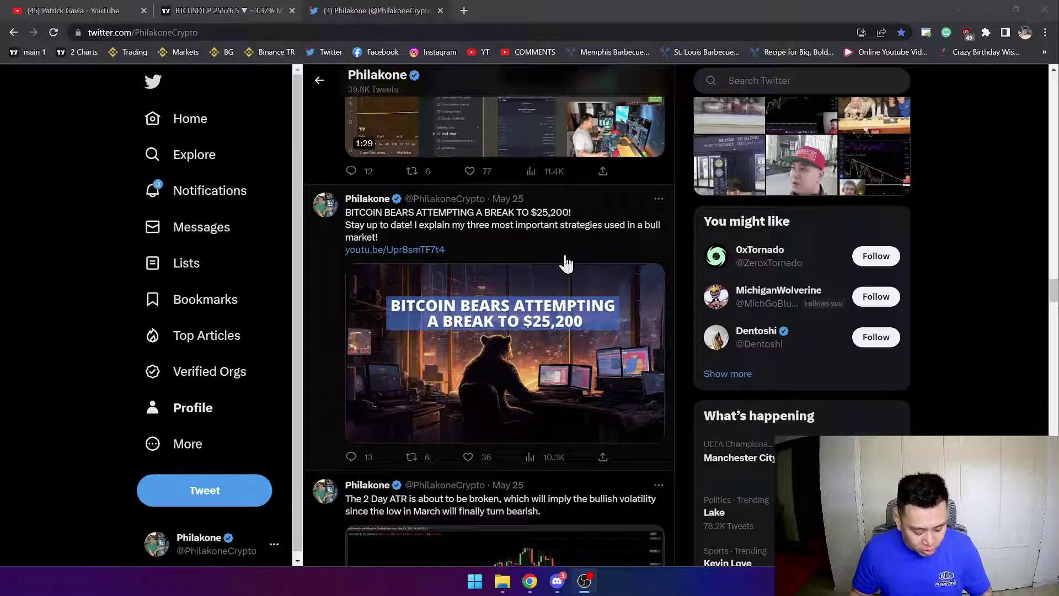
key(ctrl+plus)
scroll(568, 266, down, 8)
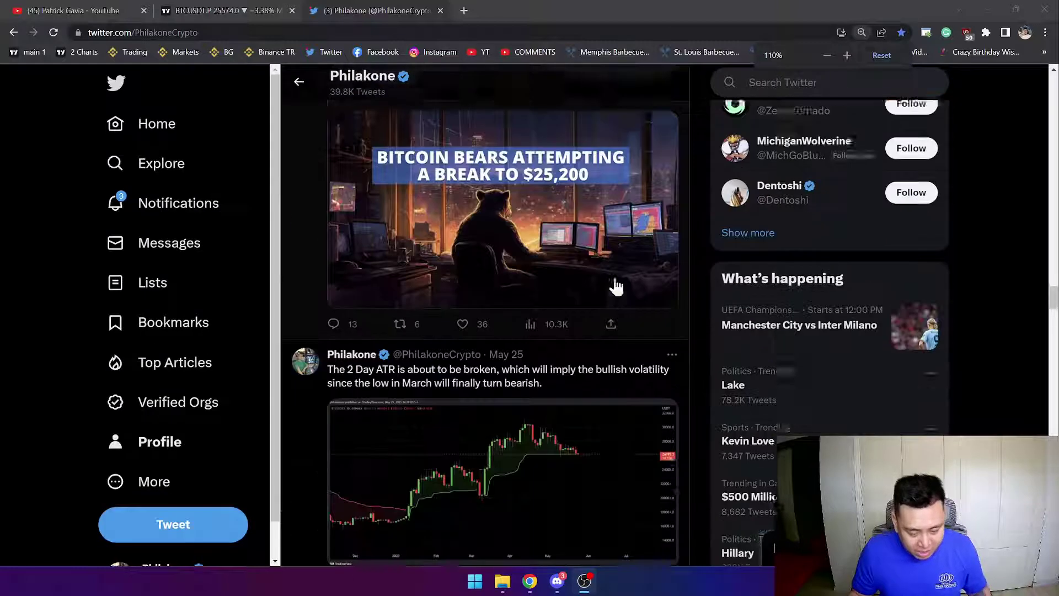
scroll(623, 280, down, 10)
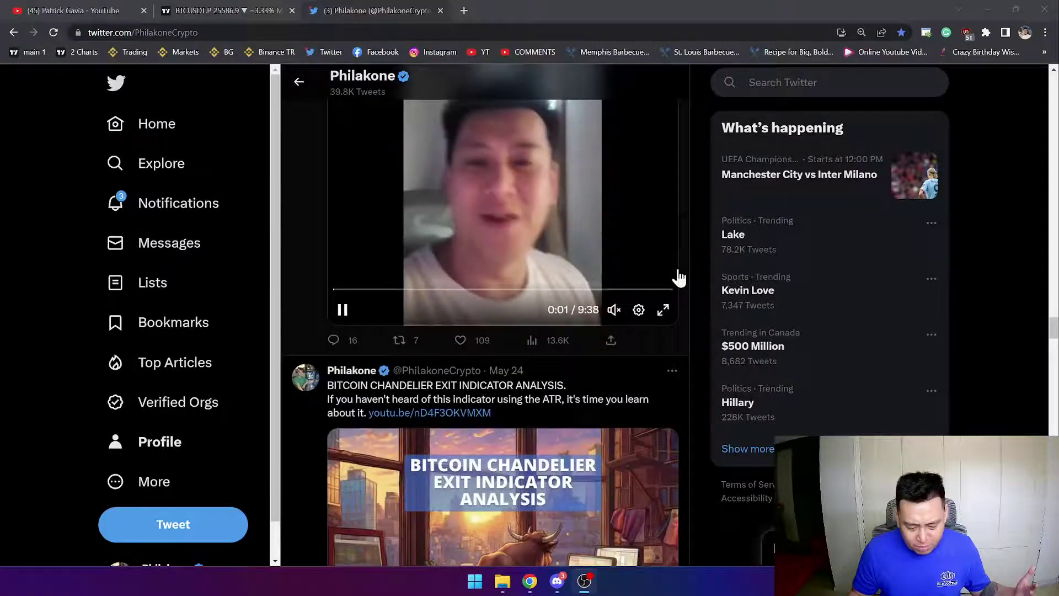
scroll(662, 288, down, 3)
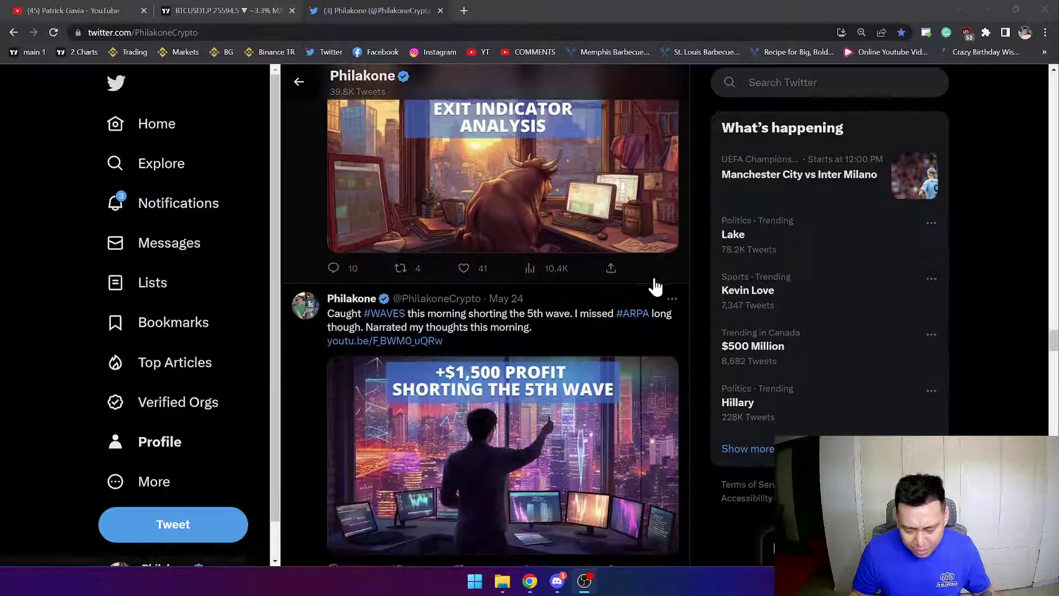
scroll(657, 287, down, 1)
scroll(656, 286, down, 4)
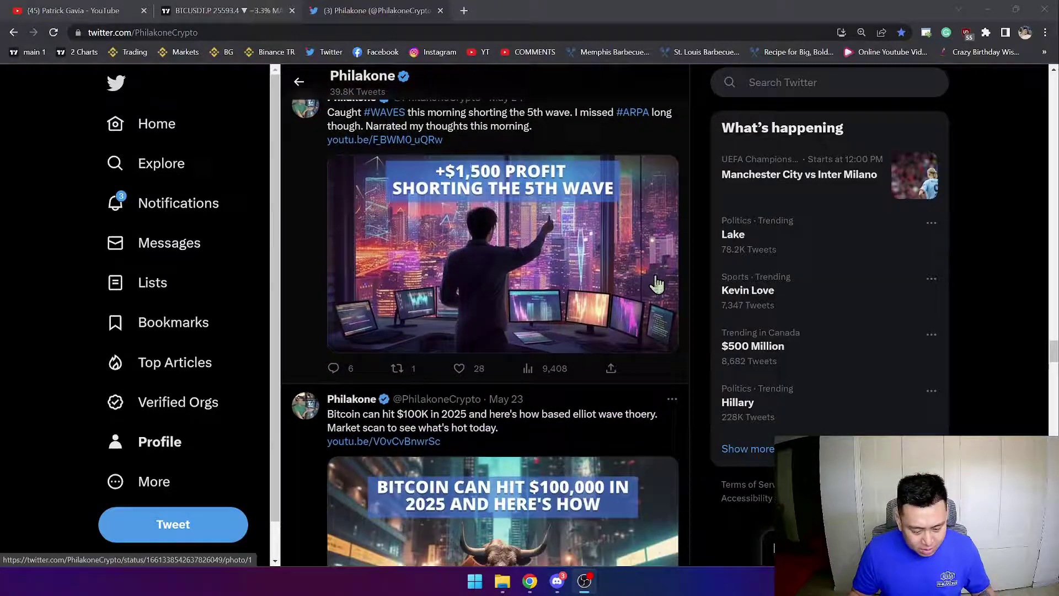
scroll(657, 285, down, 4)
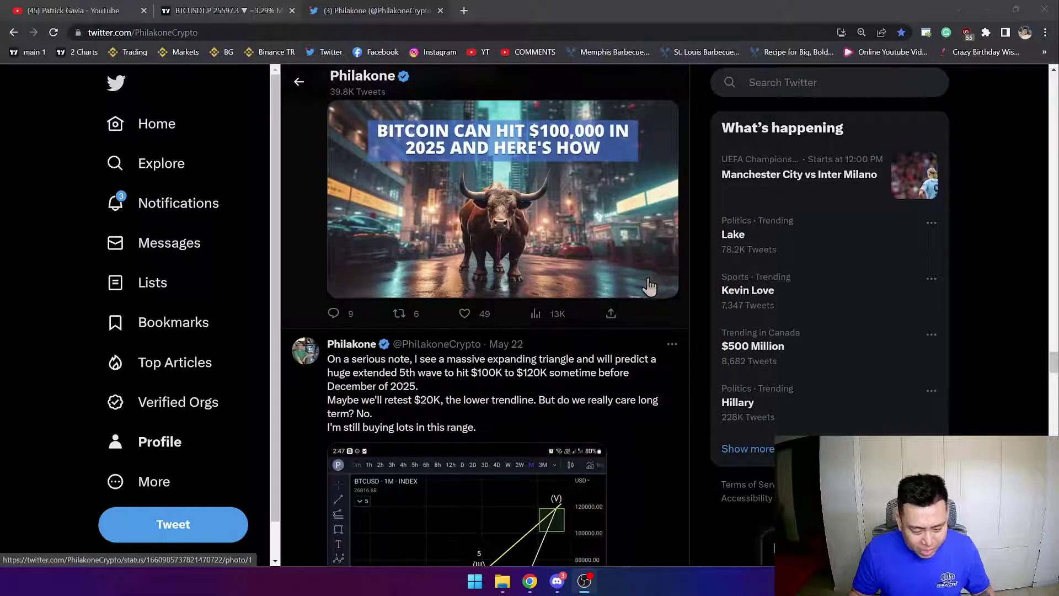
scroll(623, 273, down, 9)
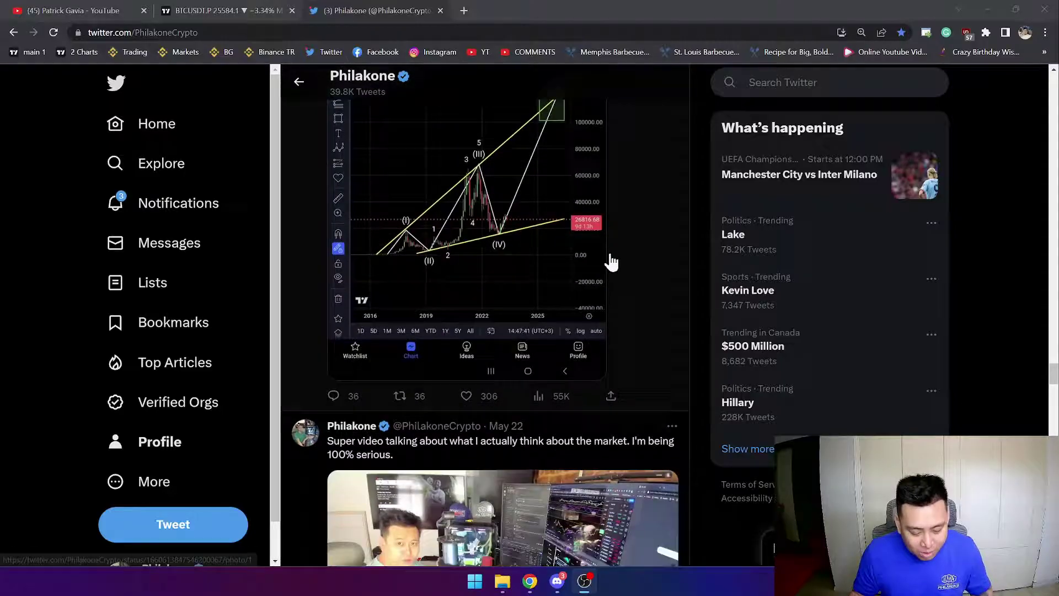
scroll(656, 314, down, 7)
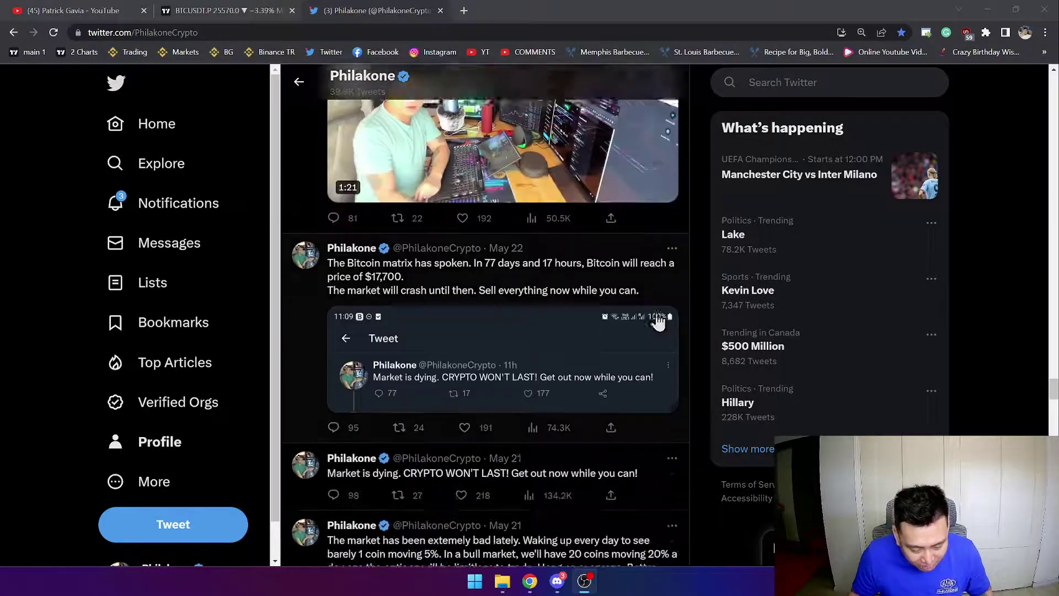
scroll(656, 312, down, 16)
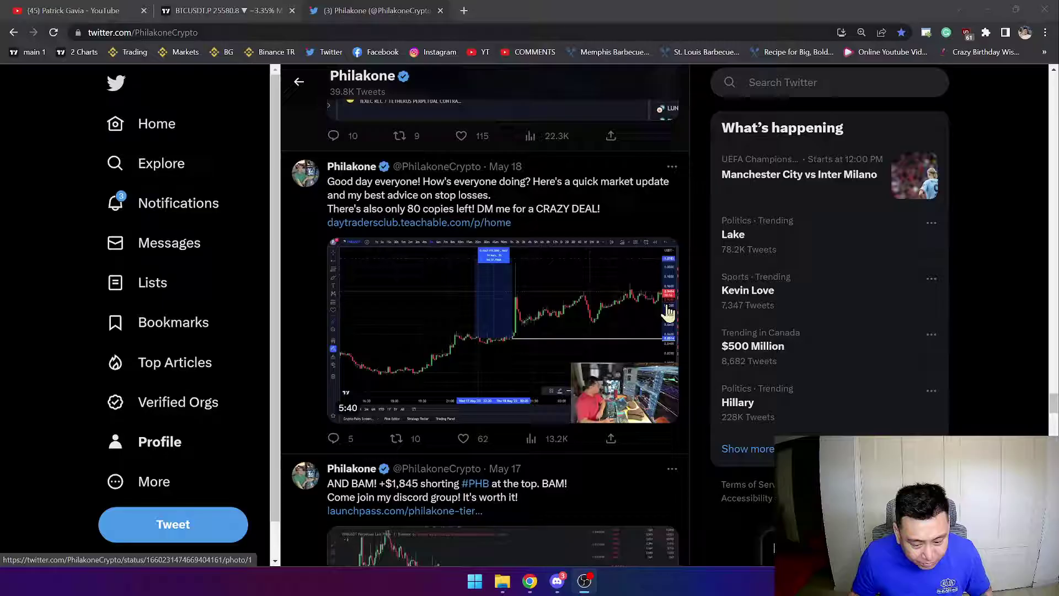
scroll(668, 313, down, 13)
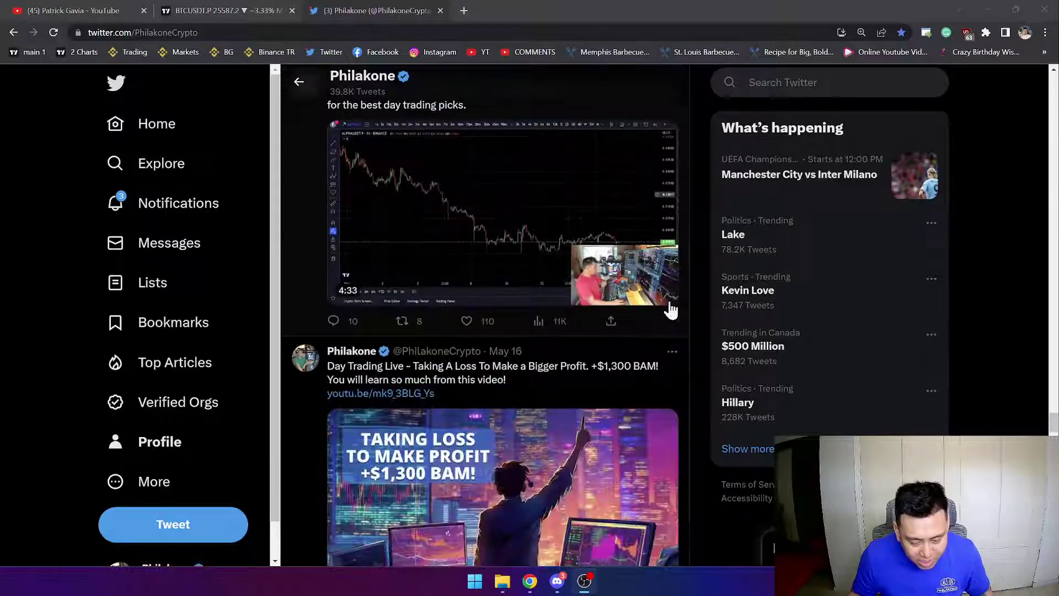
scroll(671, 309, down, 14)
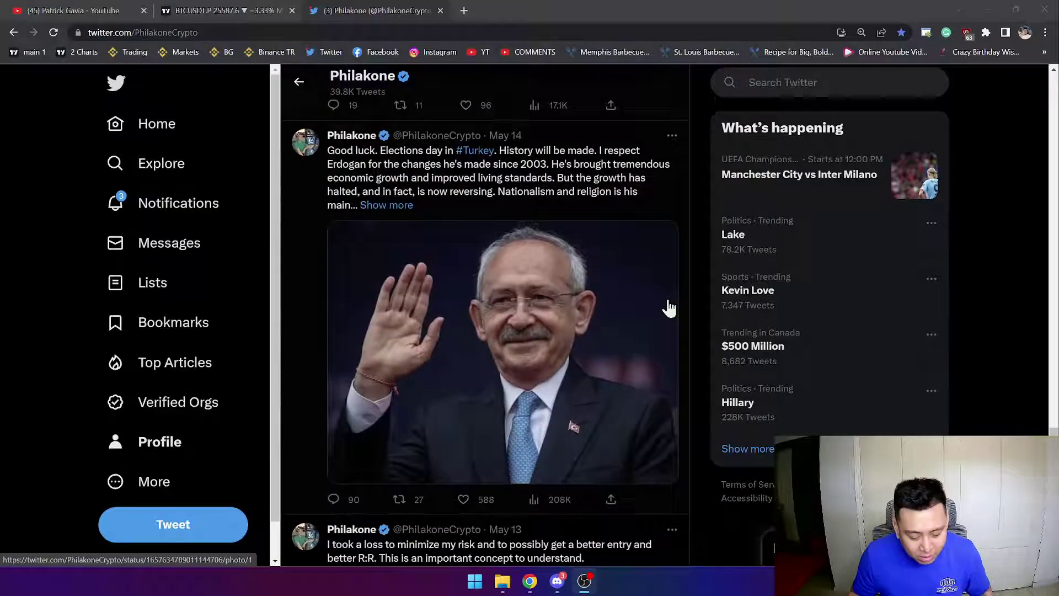
scroll(669, 305, down, 11)
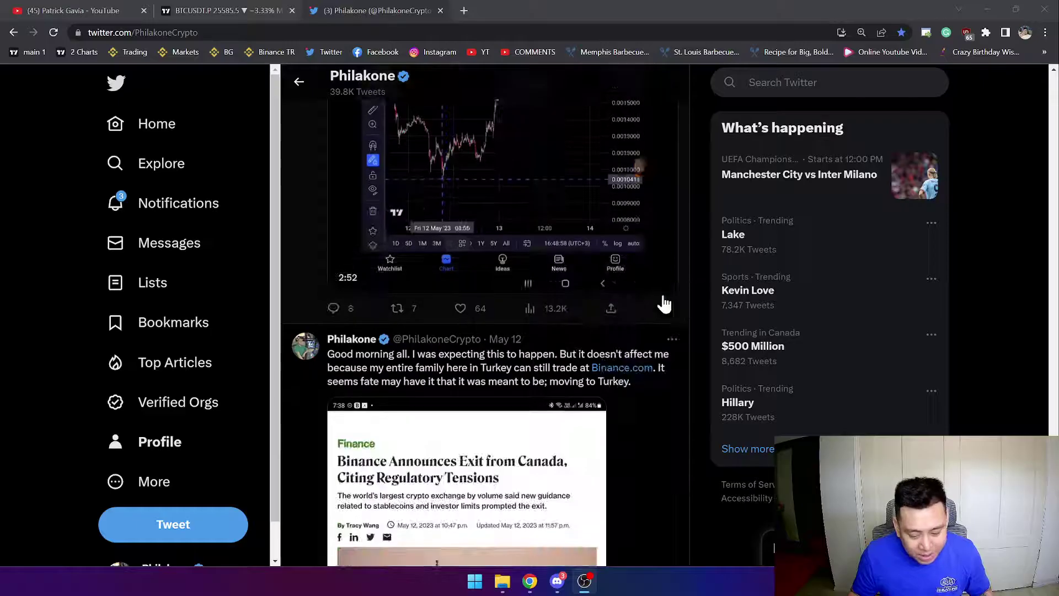
scroll(665, 297, down, 13)
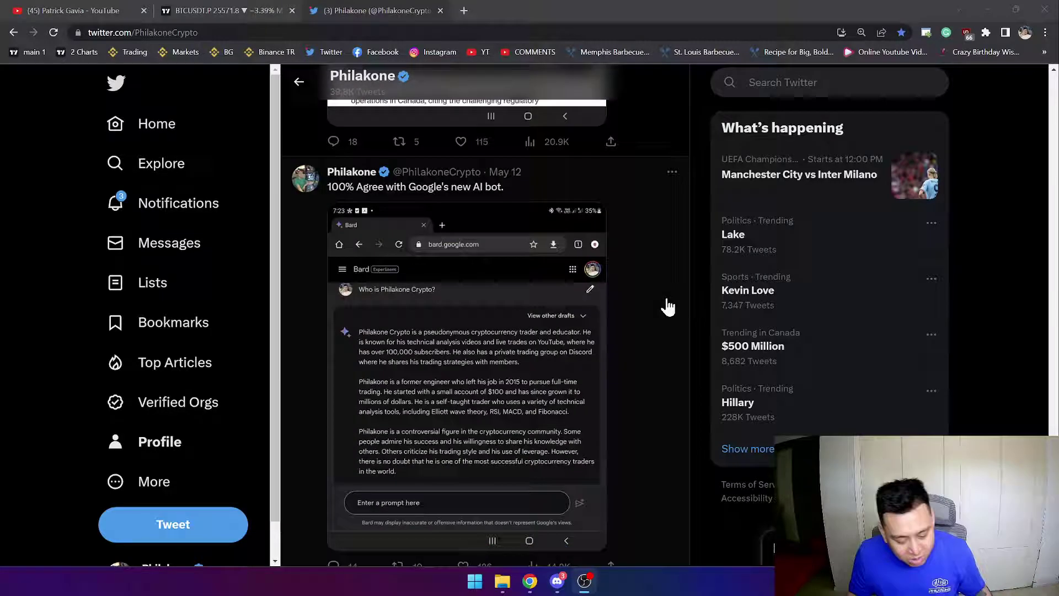
scroll(664, 281, down, 7)
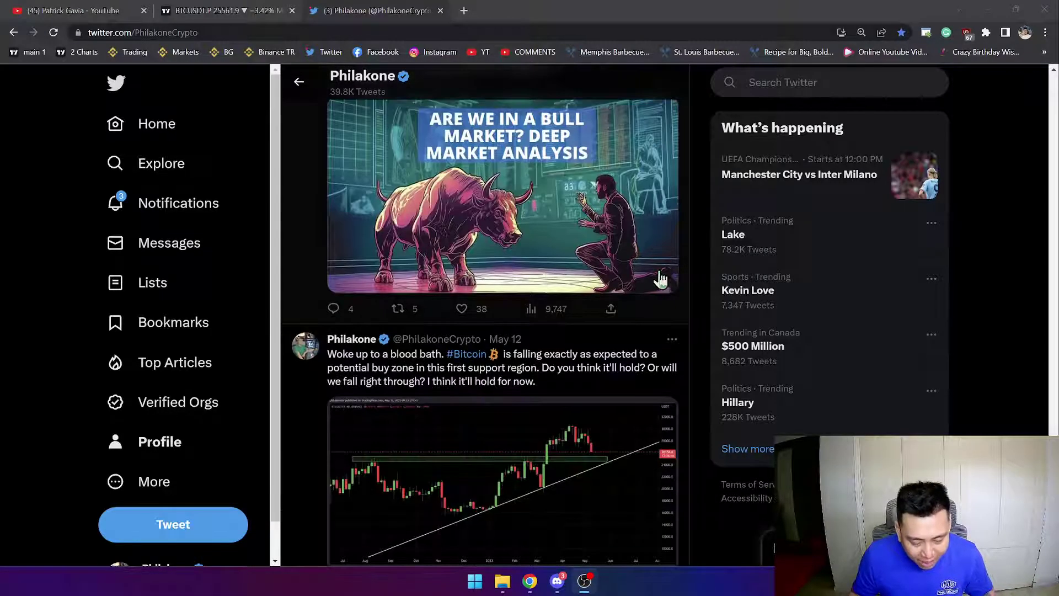
scroll(610, 430, down, 2)
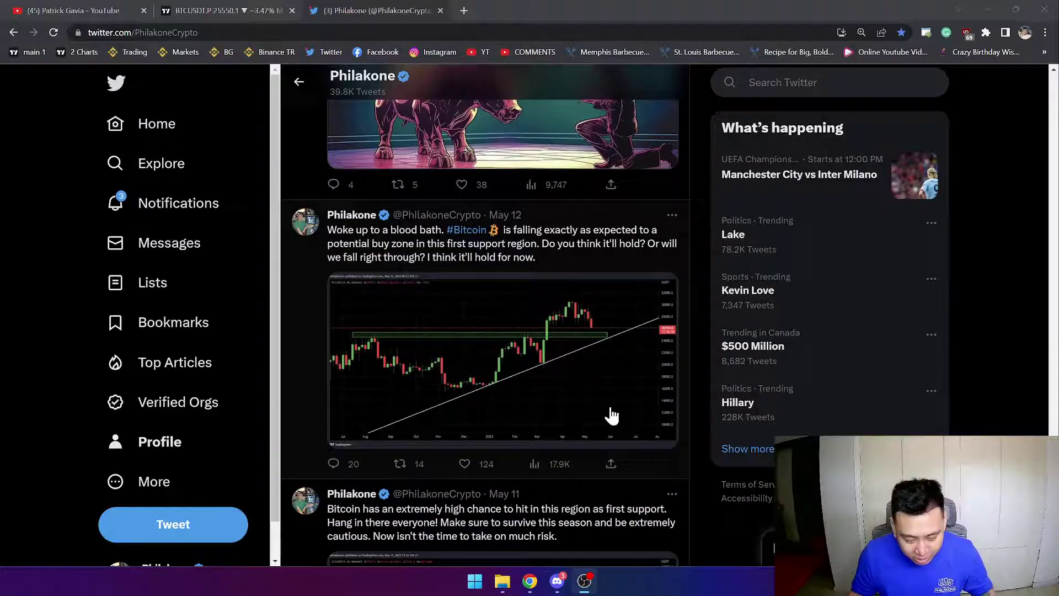
- View the May 12 'blood bath' support chart full size, then continue down to May 9
click(618, 371)
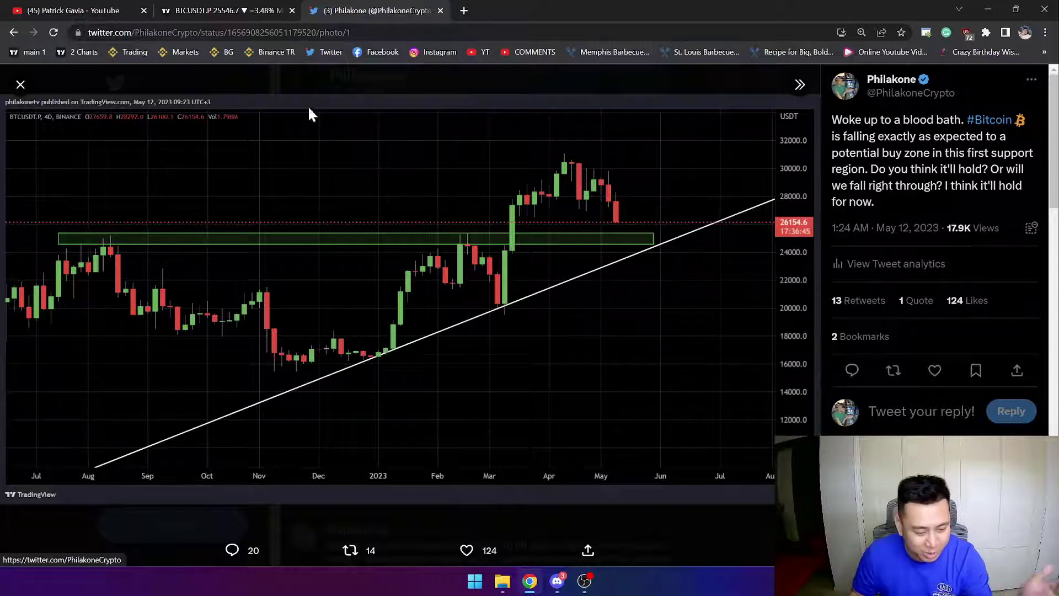
click(18, 86)
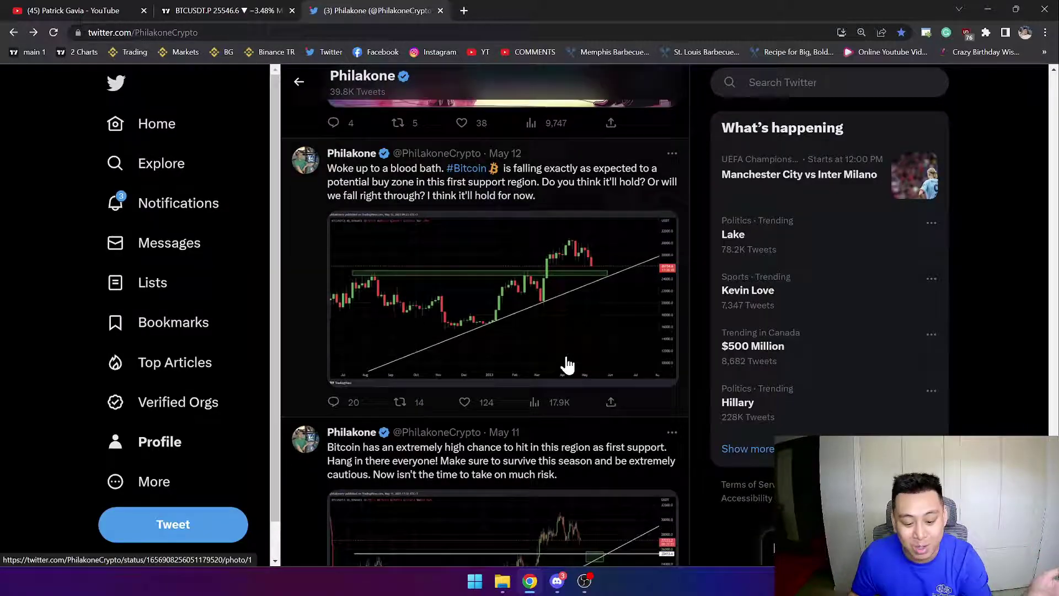
scroll(568, 366, down, 8)
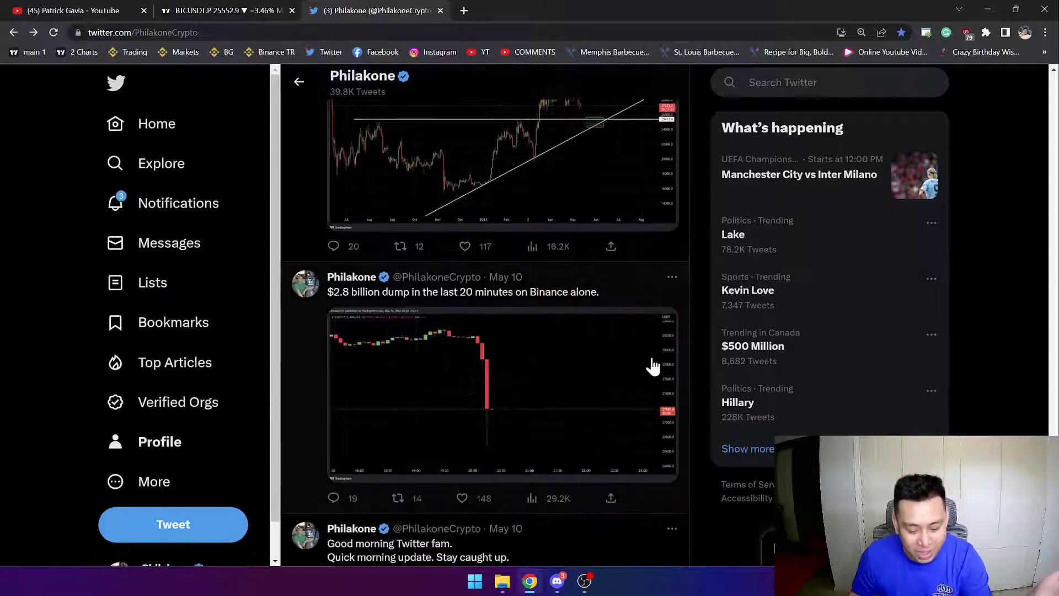
scroll(652, 365, down, 9)
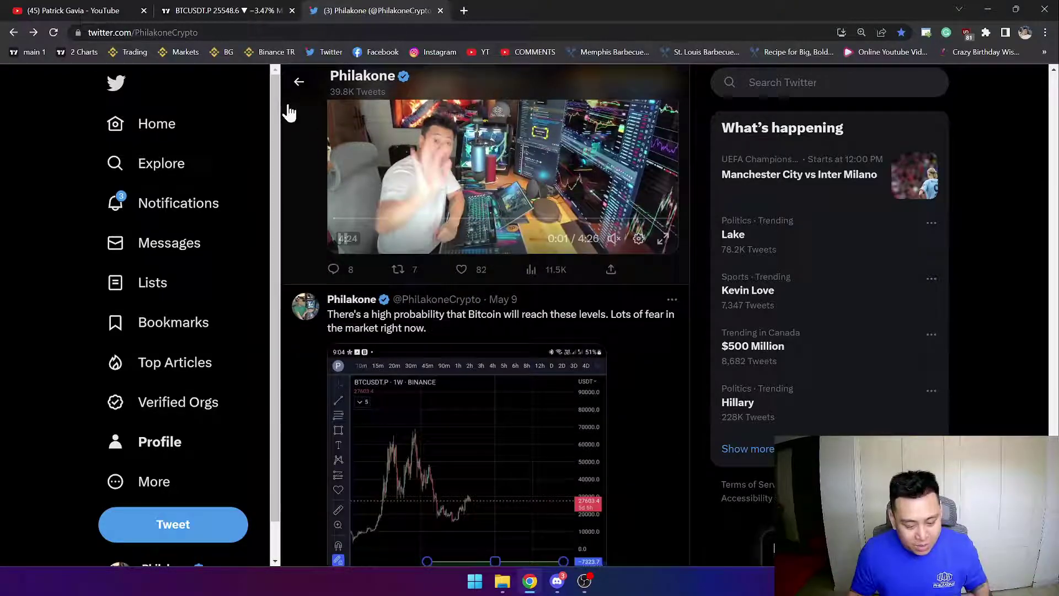
- Switch to the BTCUSDT.P chart and stretch the price axis to about 19000–31000
click(231, 16)
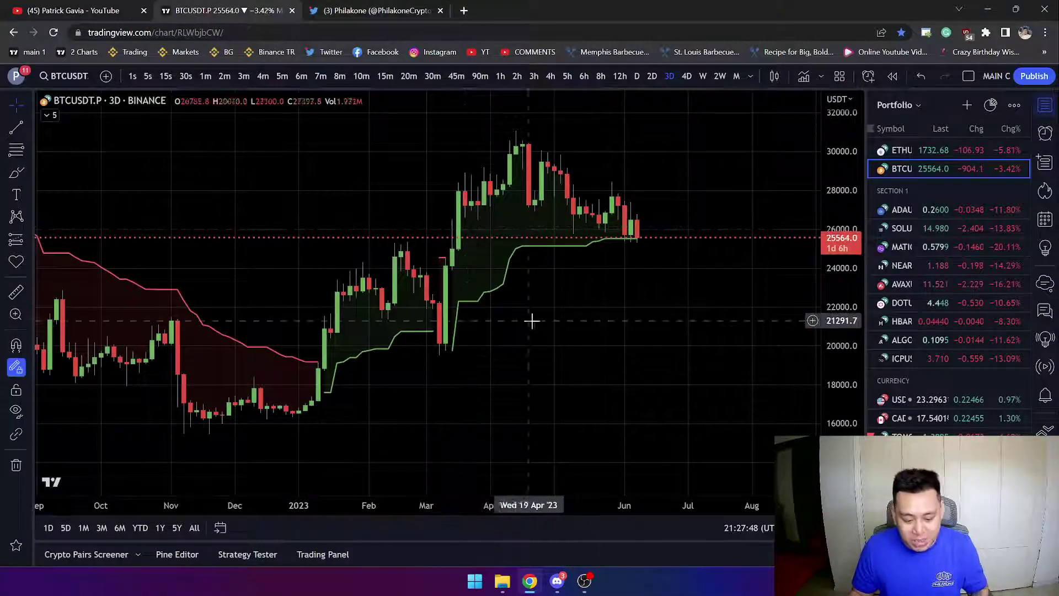
scroll(579, 348, down, 3)
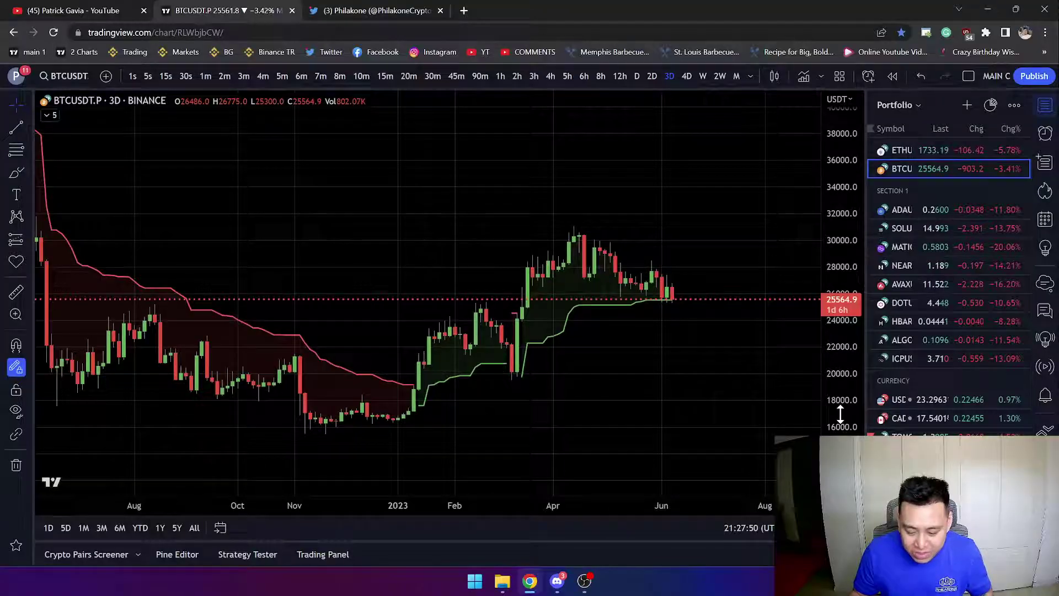
drag(840, 413, 839, 375)
scroll(762, 293, up, 2)
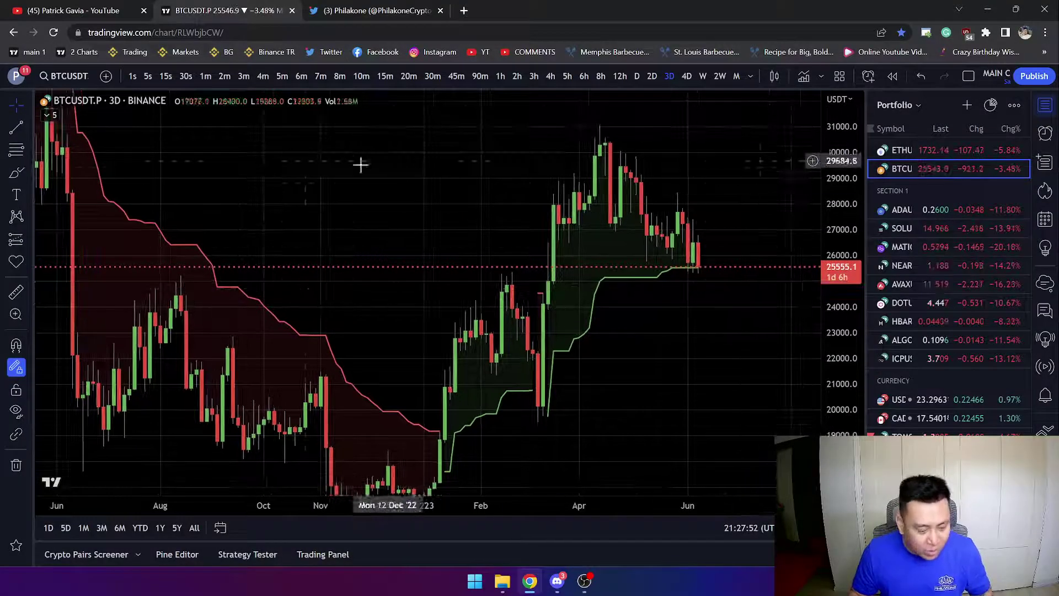
- Draw a thin rectangle band marking the 25,000 support zone
click(28, 174)
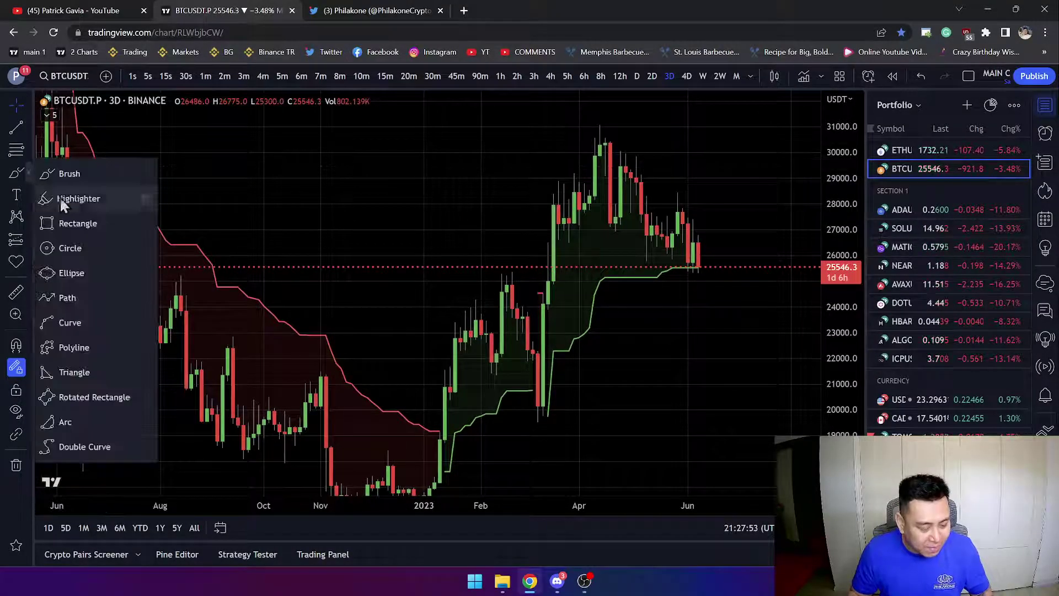
click(78, 223)
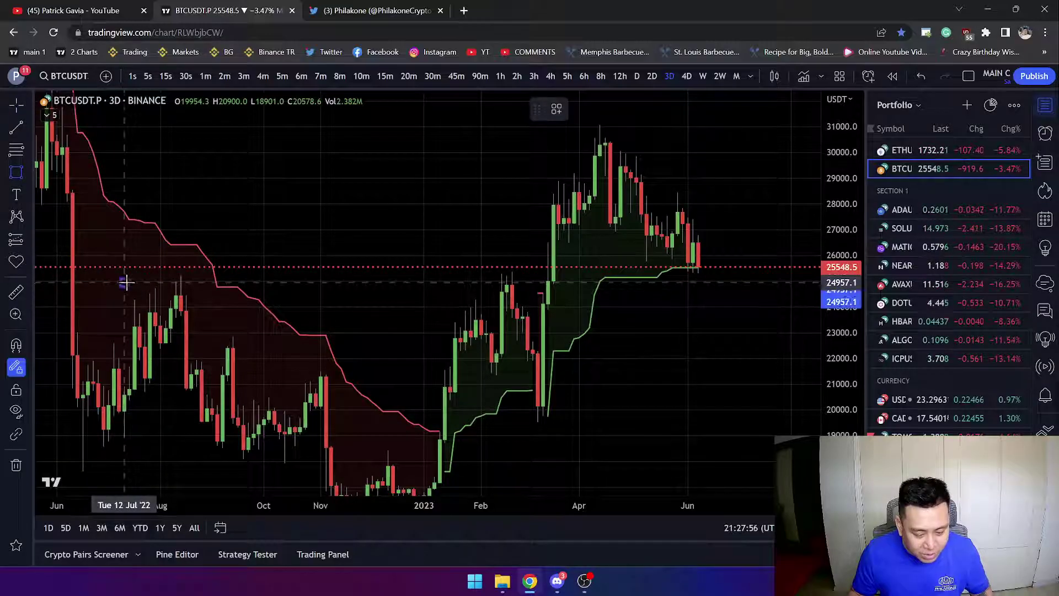
mouse_move(125, 282)
mouse_down()
mouse_move(509, 320)
mouse_move(782, 271)
mouse_up()
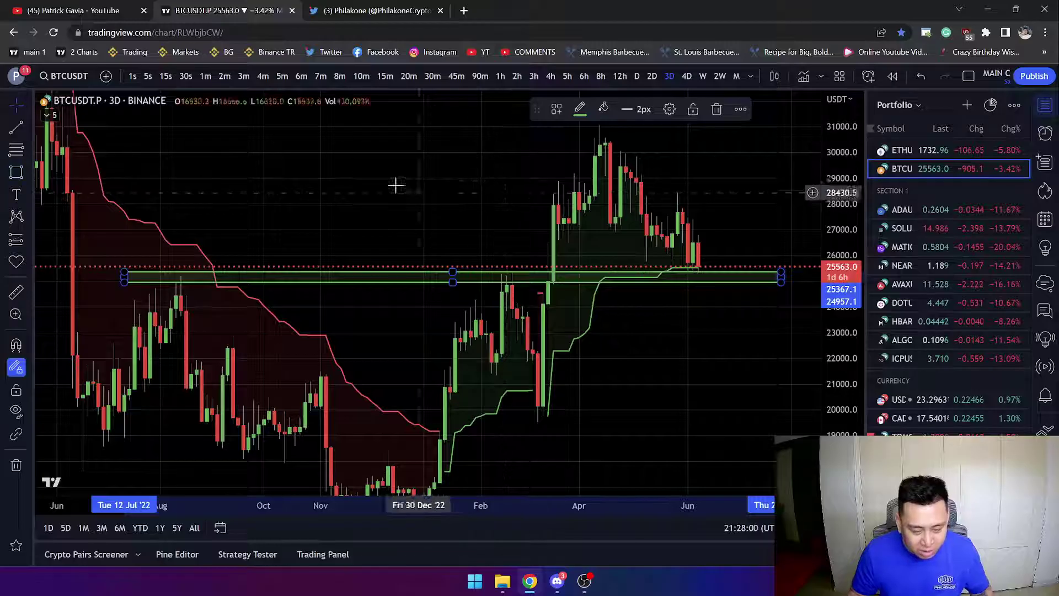
mouse_move(397, 182)
mouse_down()
mouse_move(366, 180)
mouse_move(397, 218)
mouse_up()
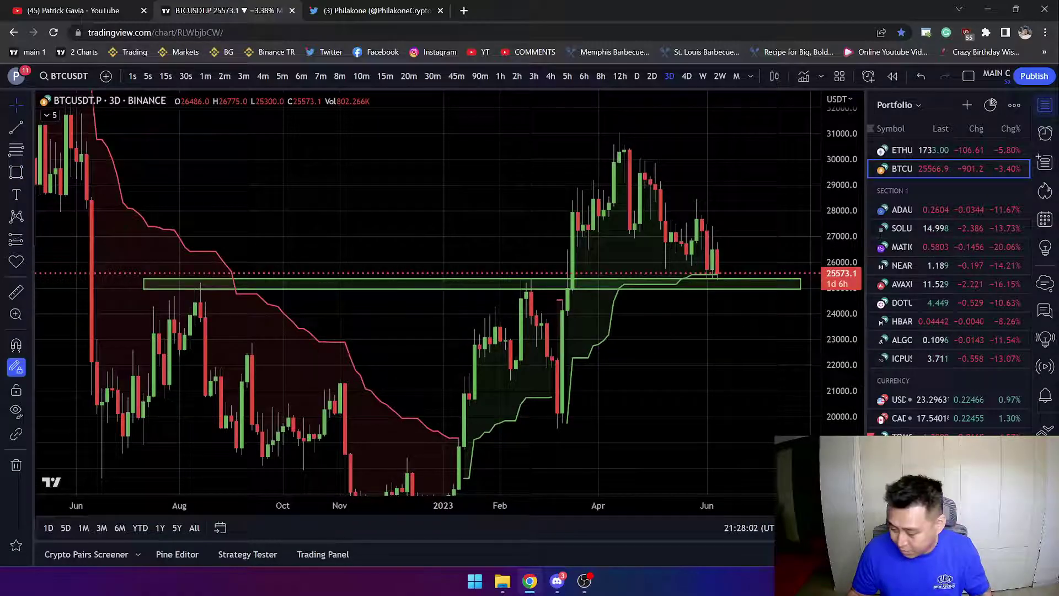
drag(455, 177, 445, 173)
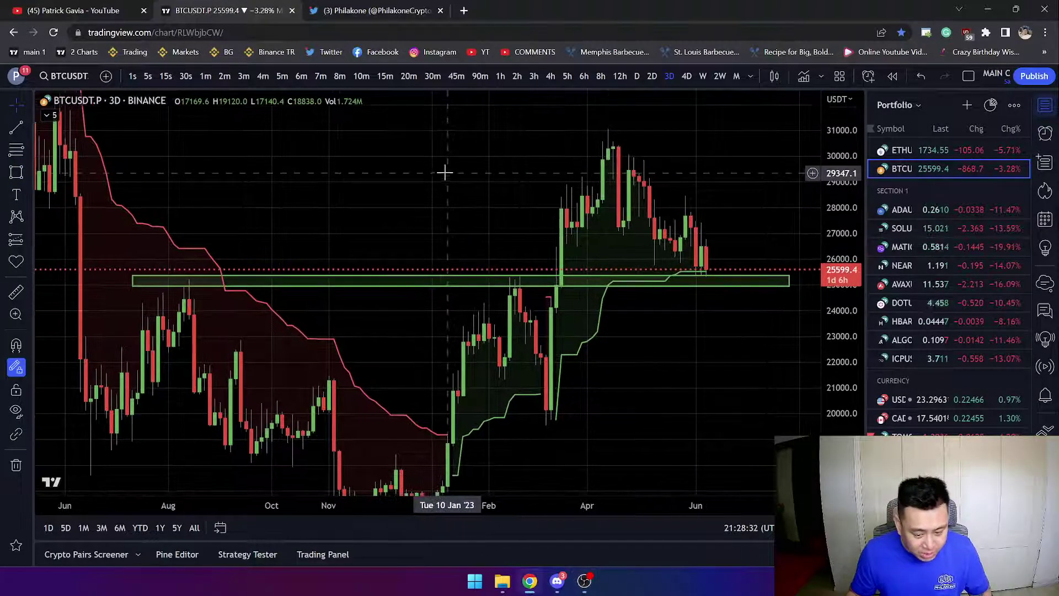
- Hide the CE 14 3 indicator's cloud from the legend and stretch the price scale
click(46, 114)
click(79, 130)
drag(292, 236, 396, 255)
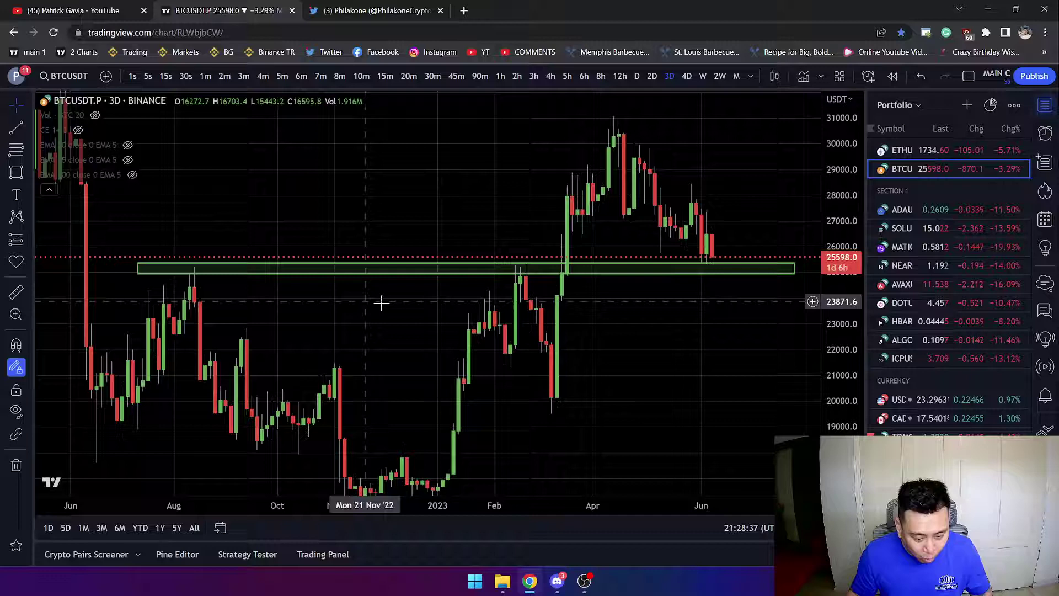
drag(835, 395, 648, 347)
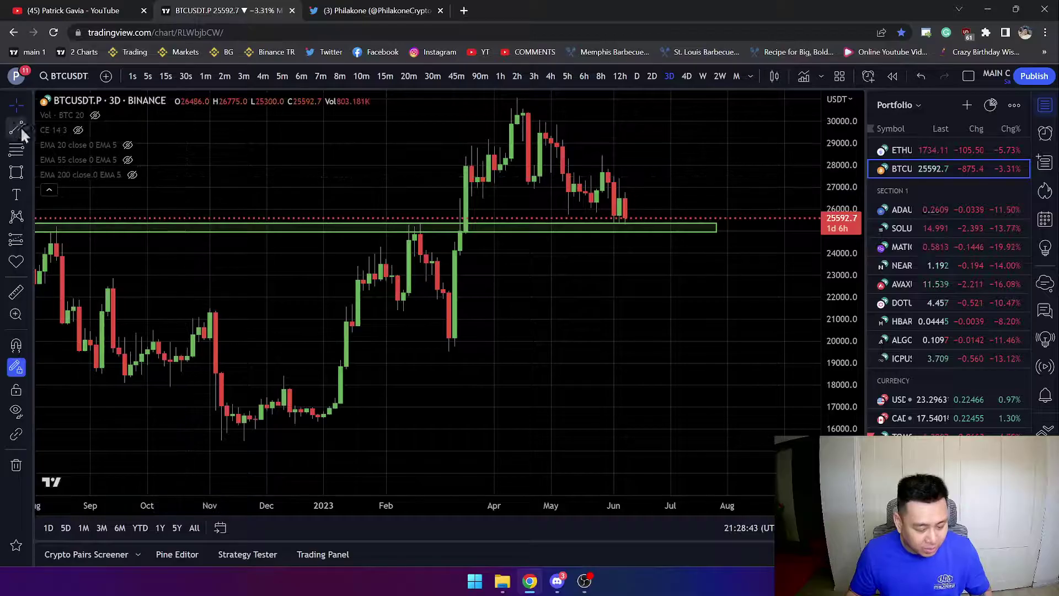
- Draw a trend line from the December 2022 low to a point past the March low
key(alt+t)
click(312, 425)
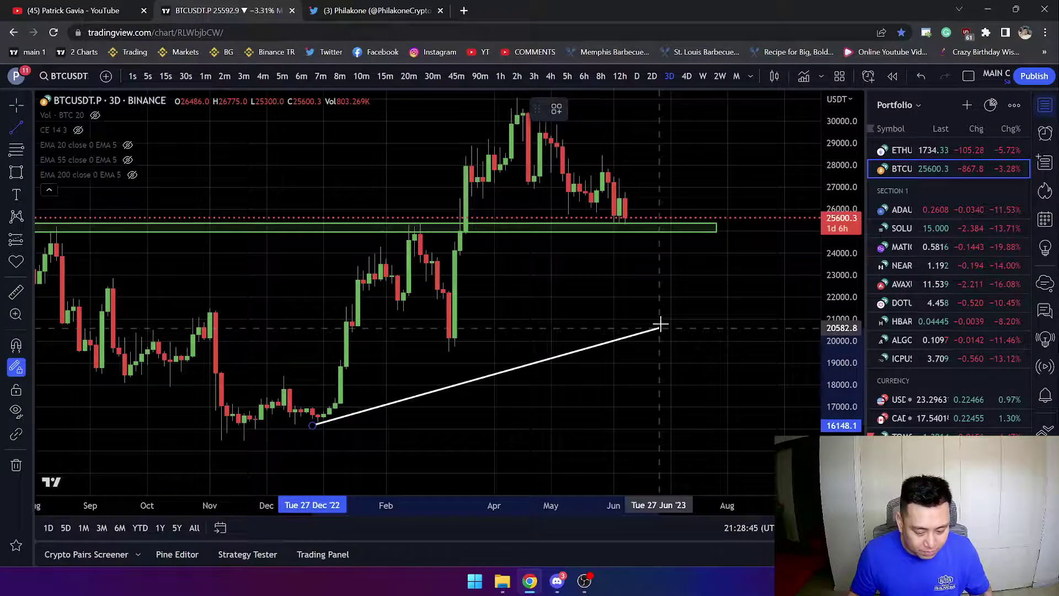
click(762, 155)
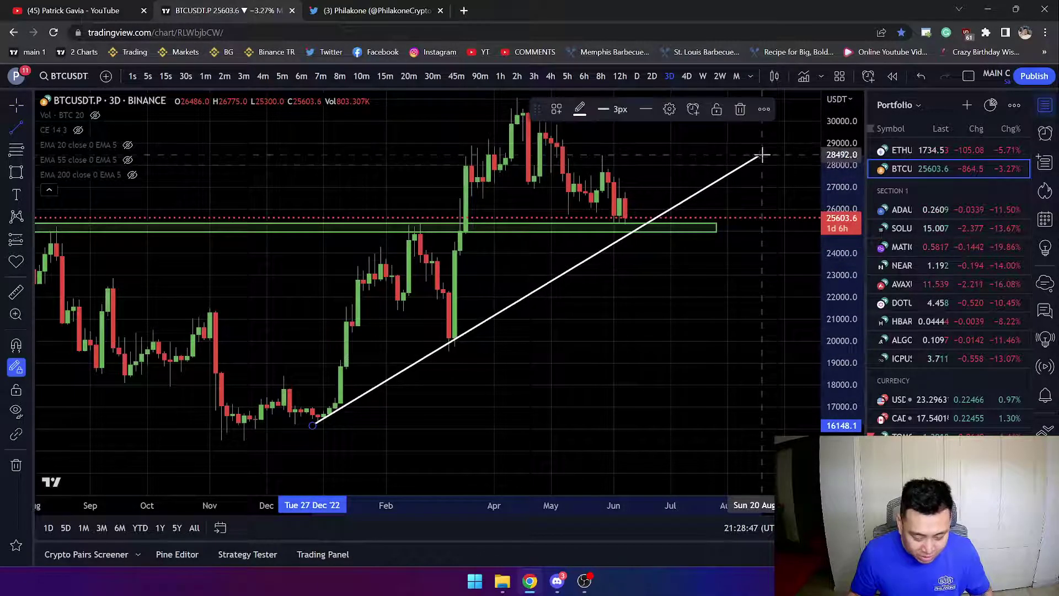
- Switch to the 4-day interval and move the trend line's start onto the December low
click(684, 81)
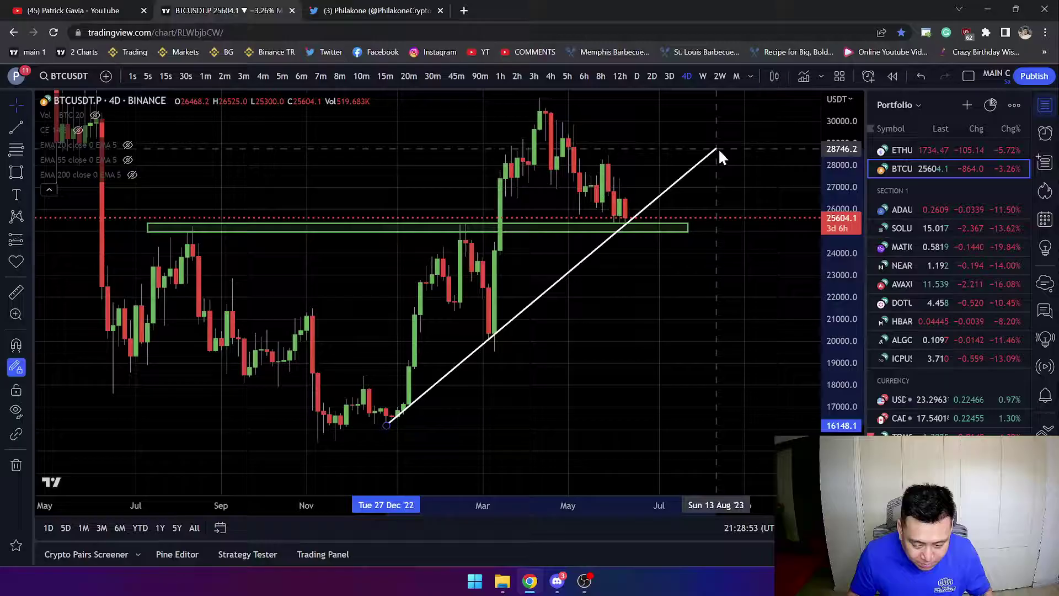
drag(599, 296, 612, 269)
scroll(631, 336, up, 3)
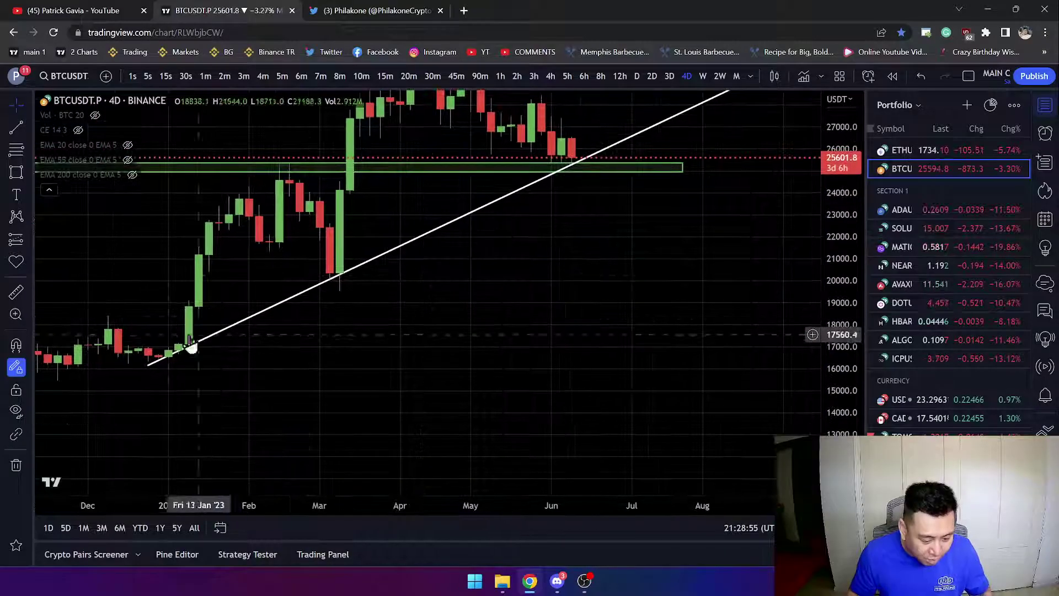
drag(149, 363, 134, 375)
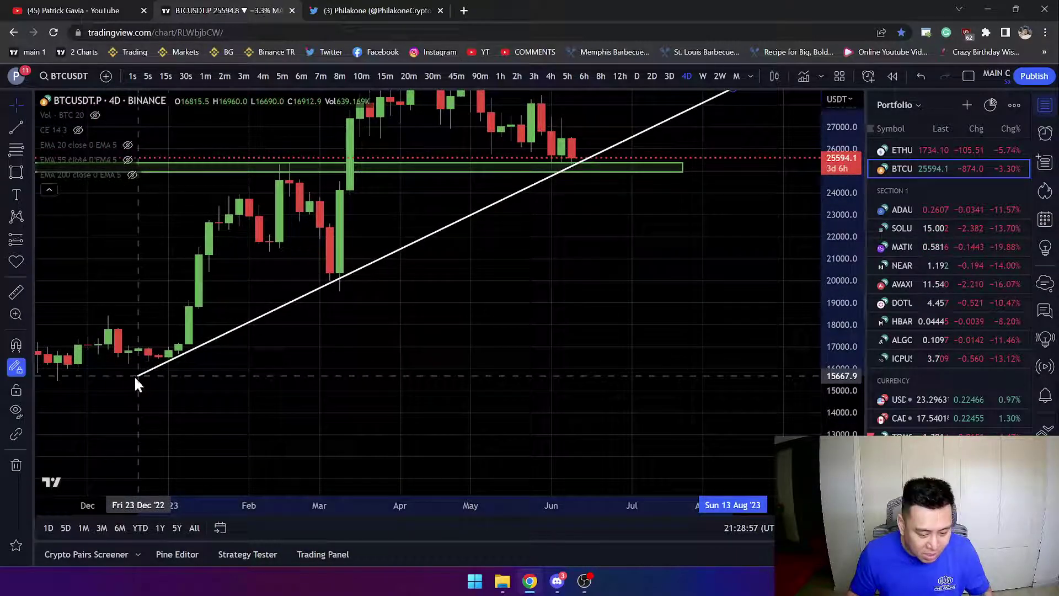
scroll(535, 395, right, 2)
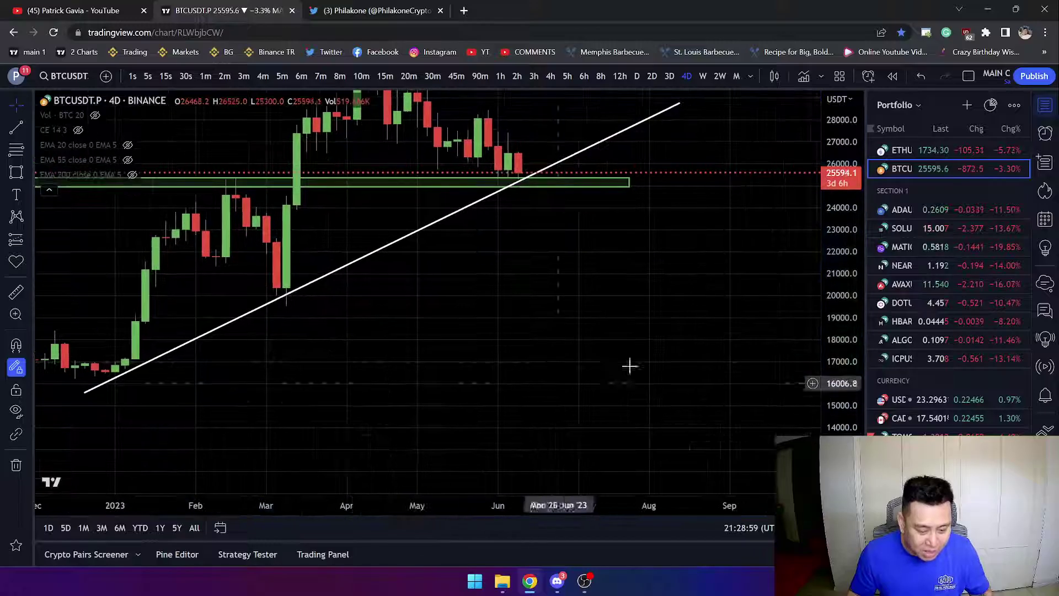
drag(835, 287, 835, 298)
drag(780, 259, 738, 300)
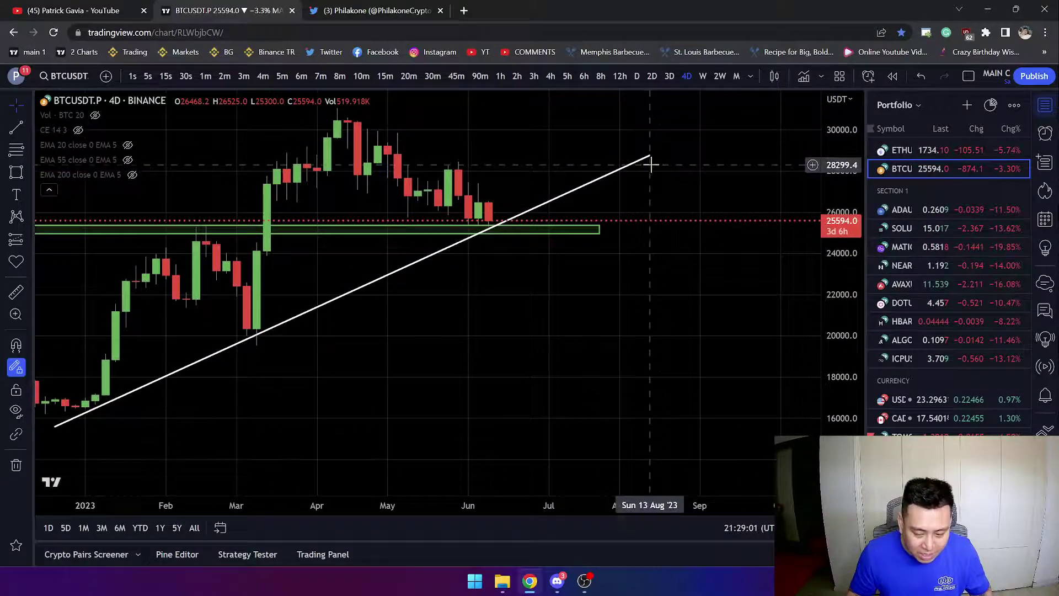
scroll(607, 297, left, 5)
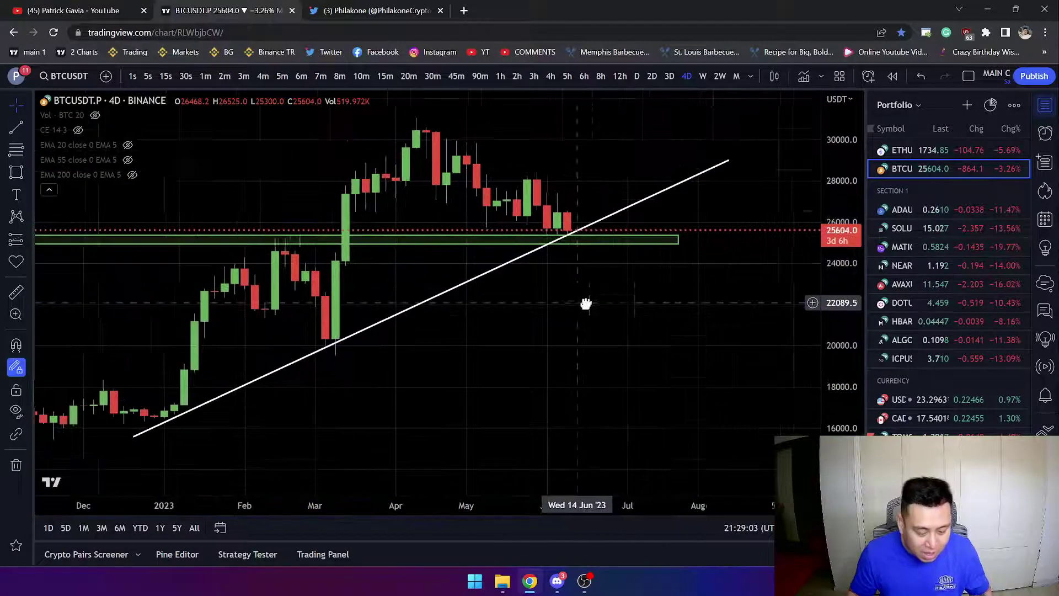
drag(645, 297, 660, 308)
scroll(660, 308, down, 1)
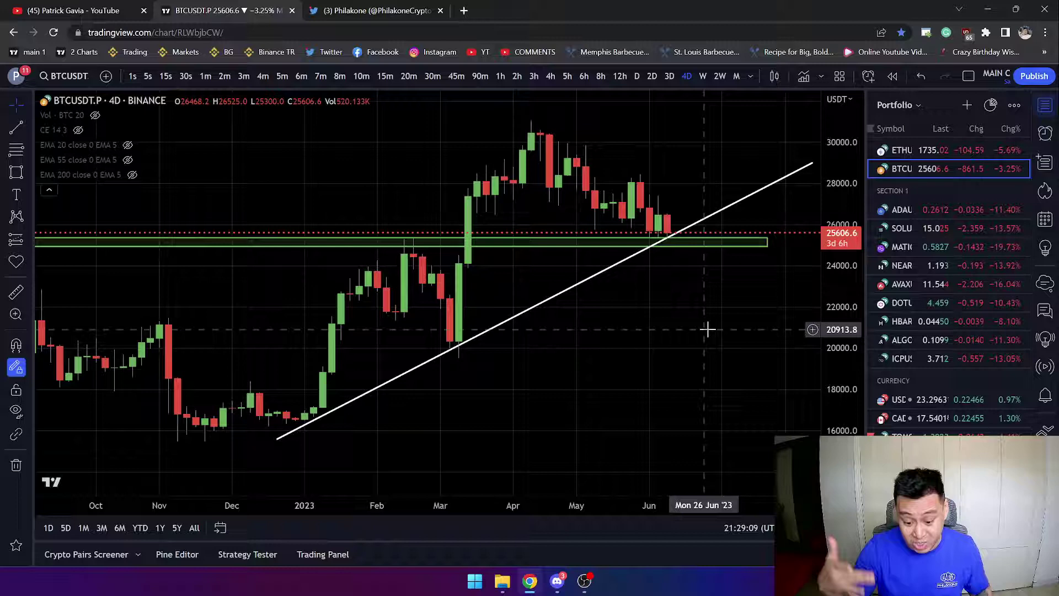
right_click(291, 160)
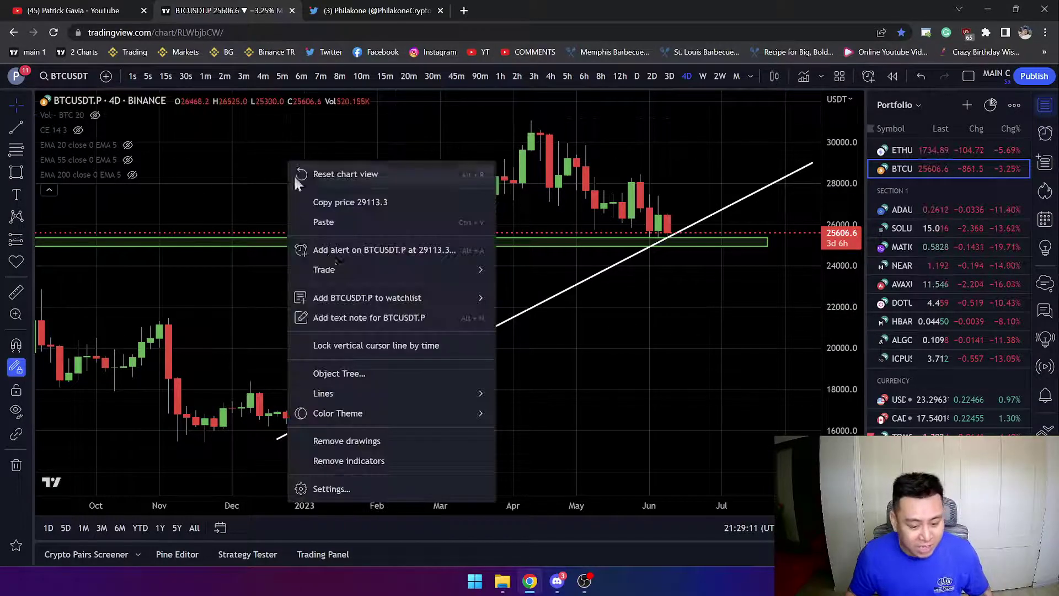
- Remove all drawings, return to 3D, show the CE cloud again, and fit the price scale
click(376, 440)
click(669, 76)
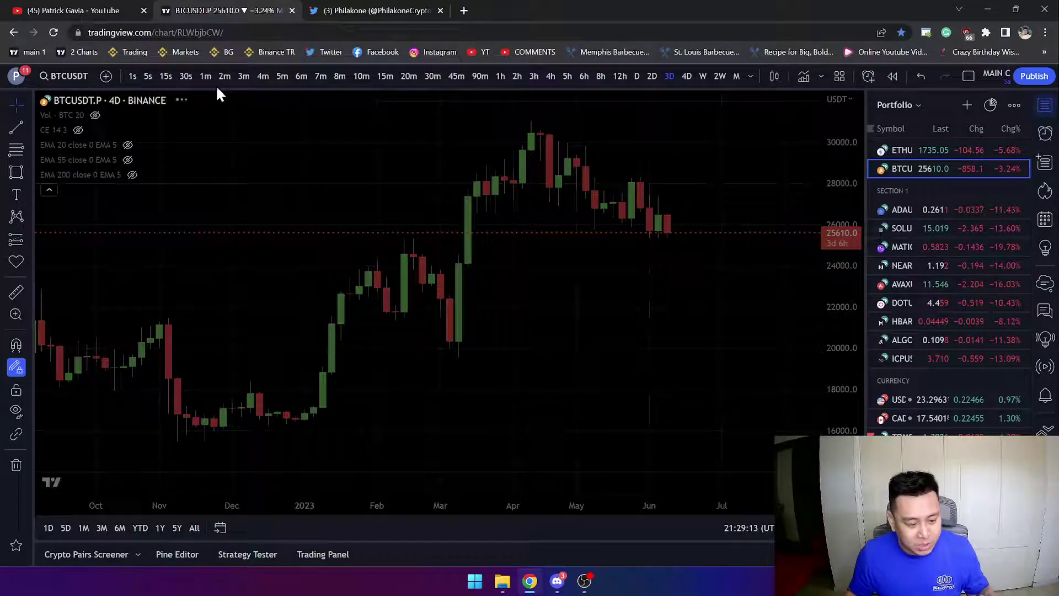
click(78, 130)
click(49, 189)
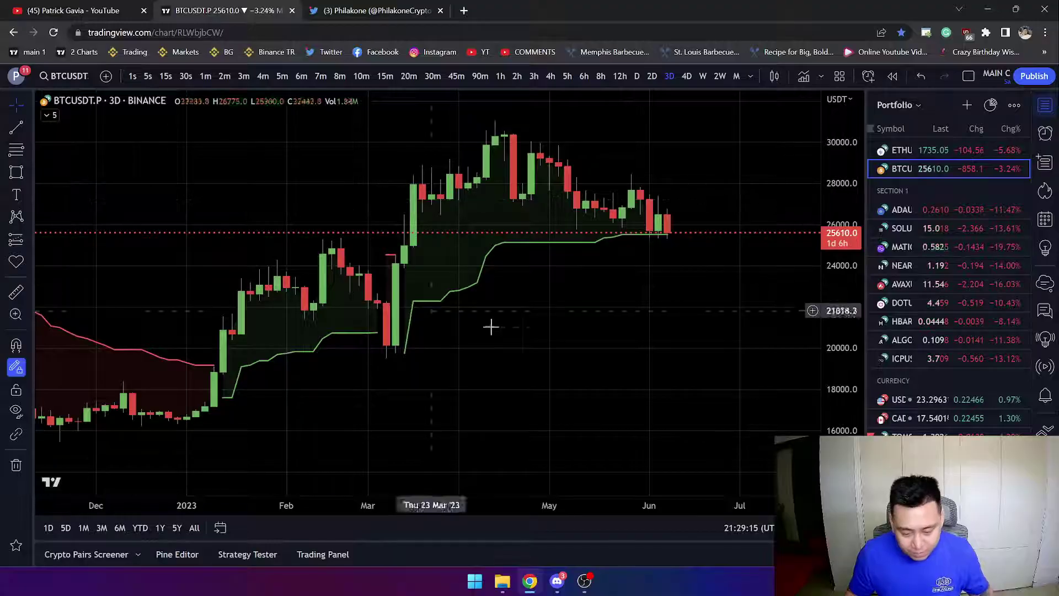
right_click(514, 343)
scroll(514, 344, down, 10)
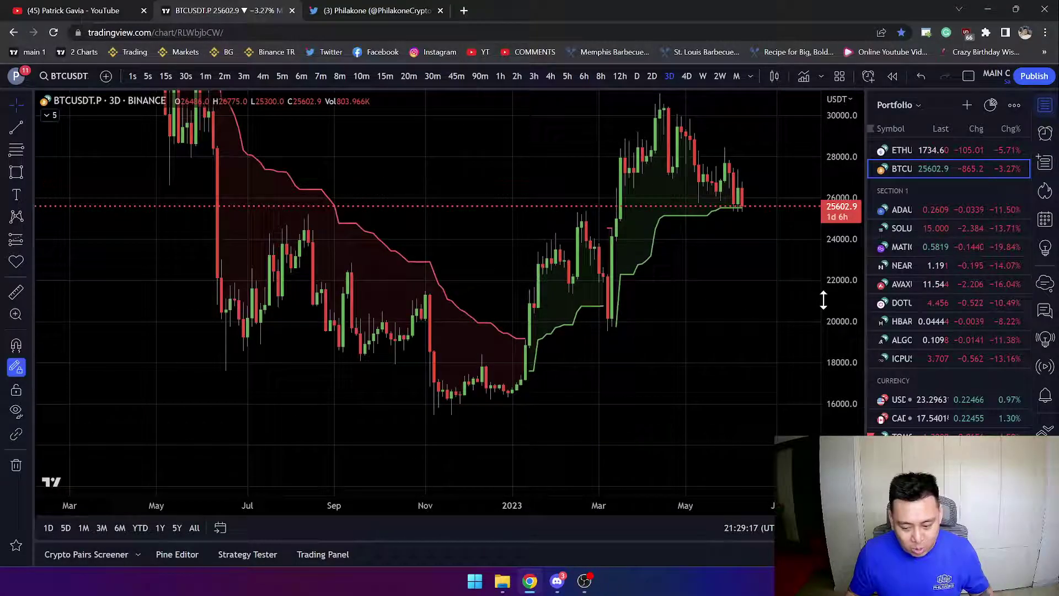
double_click(839, 298)
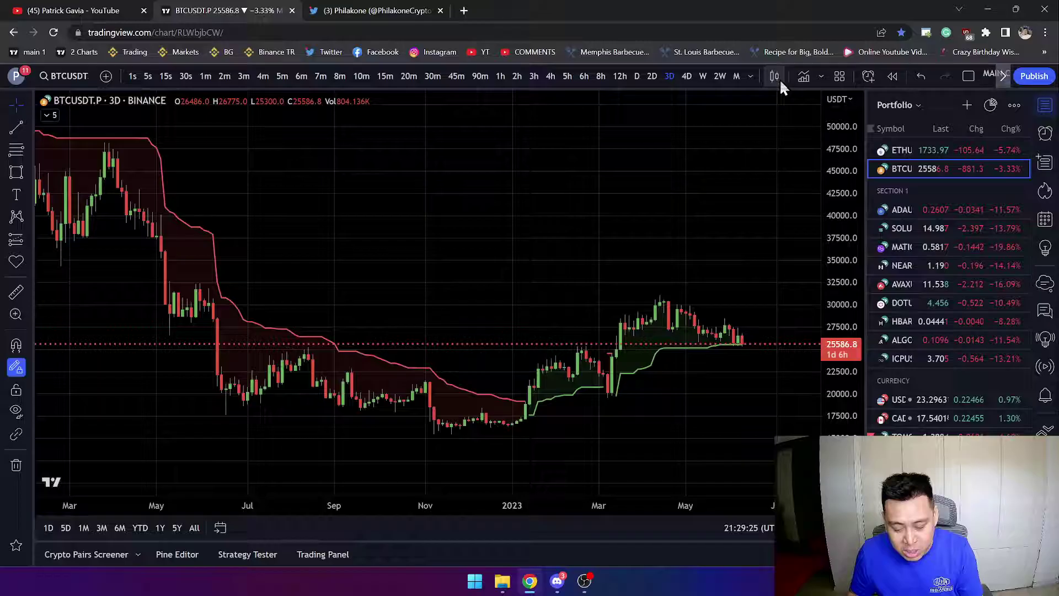
- Search the indicators for 'chandelier exit' to list the community scripts
click(804, 76)
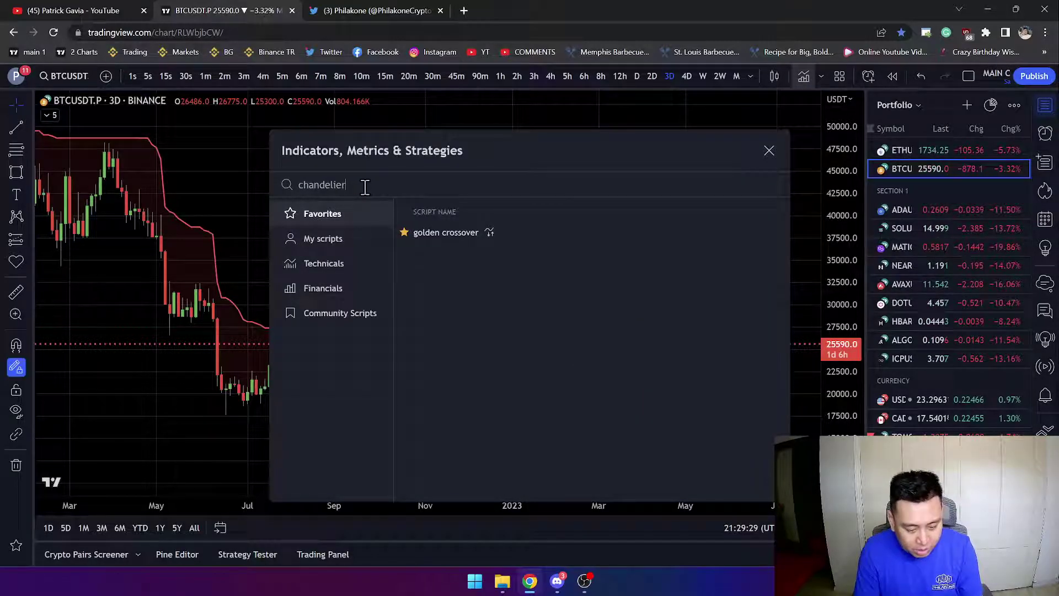
text(chandelier exit)
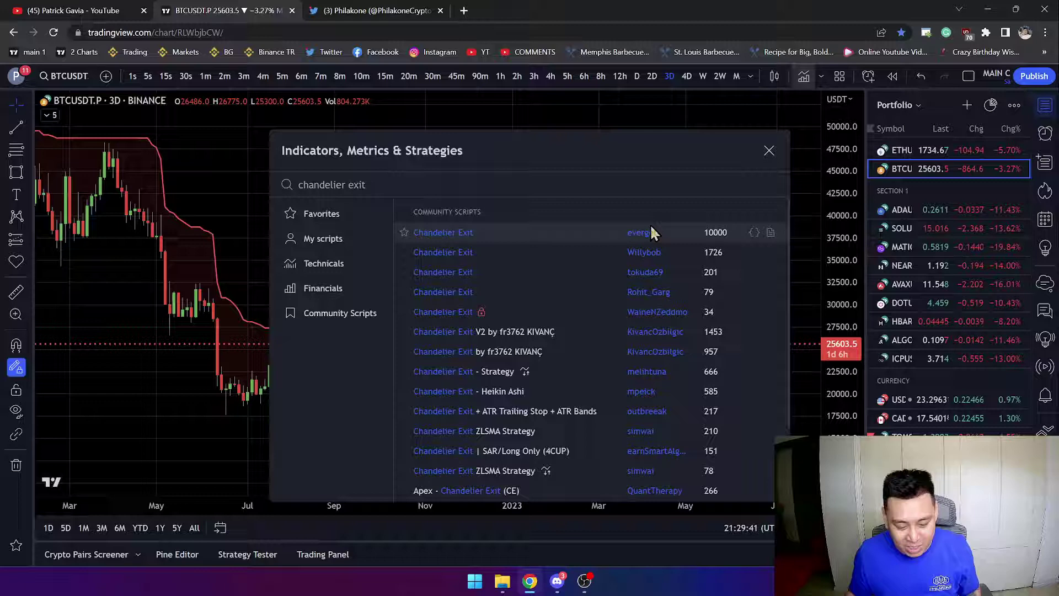
- Close the indicator search and zoom the chart out to show BTC back to early 2021
click(770, 152)
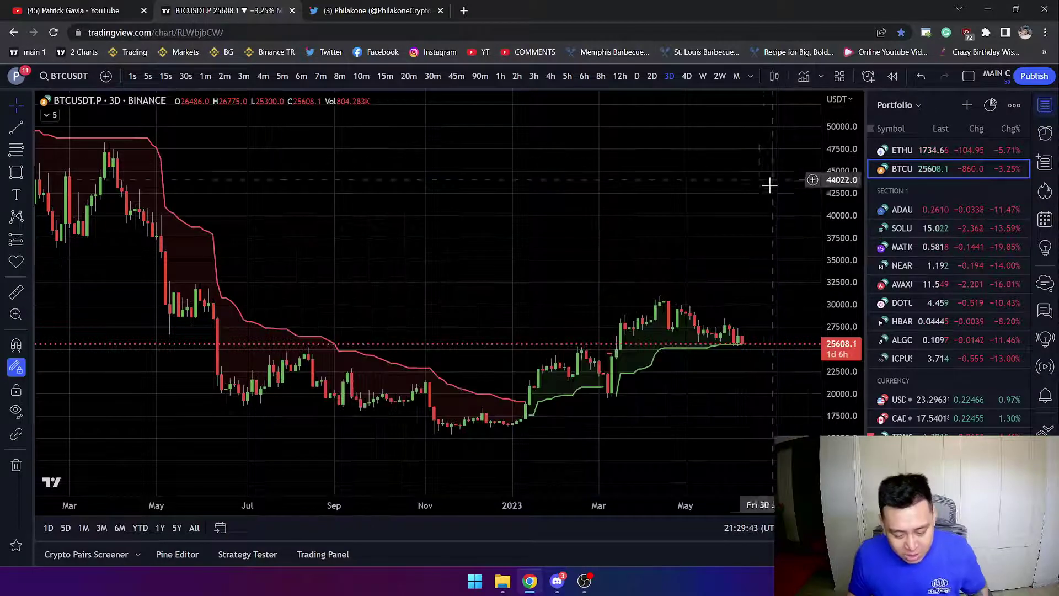
scroll(660, 182, up, 5)
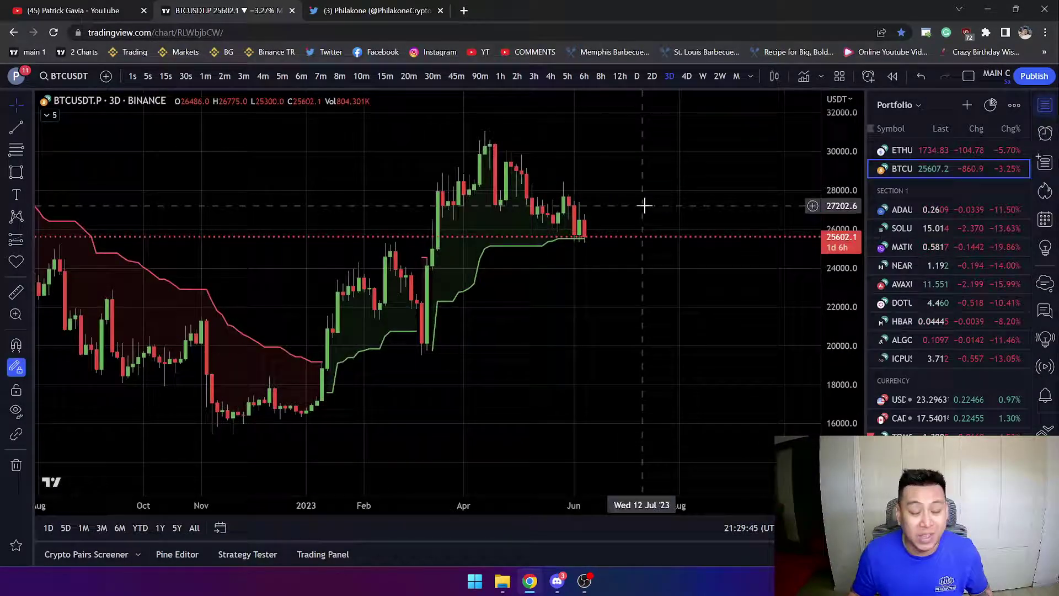
scroll(733, 217, up, 2)
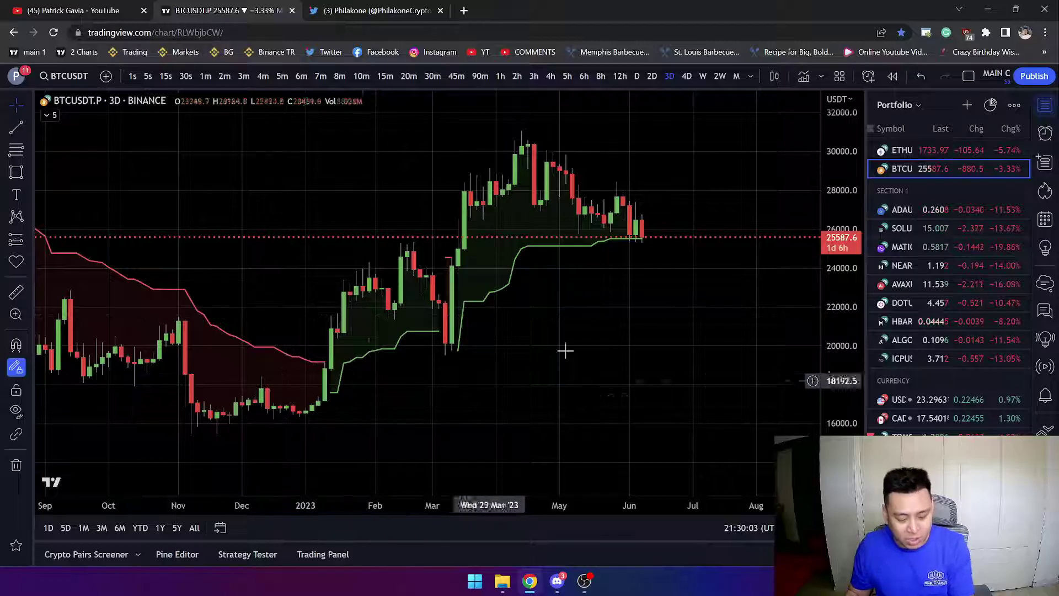
scroll(366, 270, down, 3)
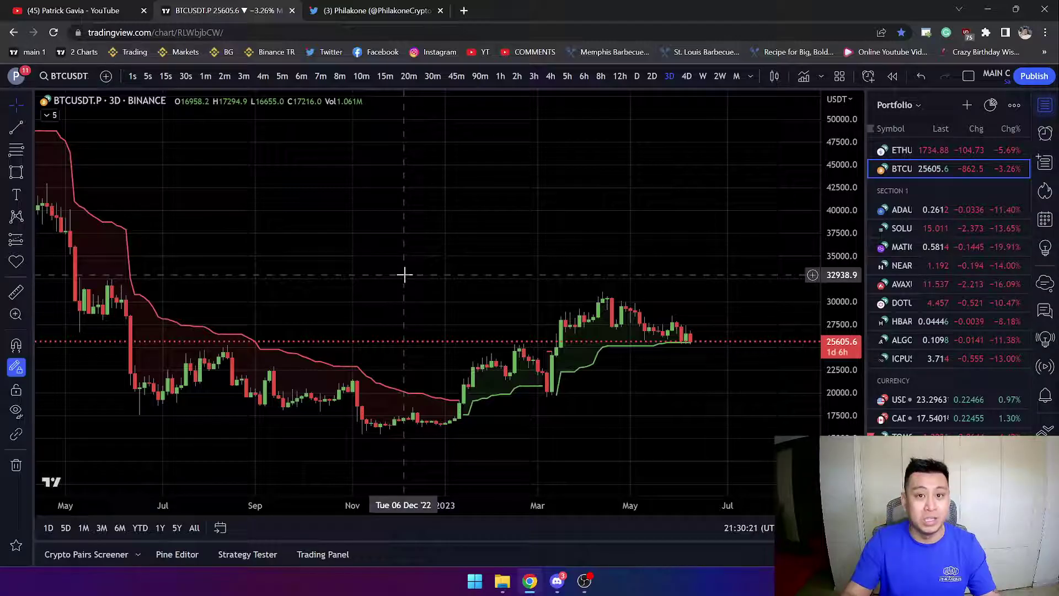
- Pan the 3-day chart so it runs from the late-2021 top through mid-2023
scroll(519, 314, down, 3)
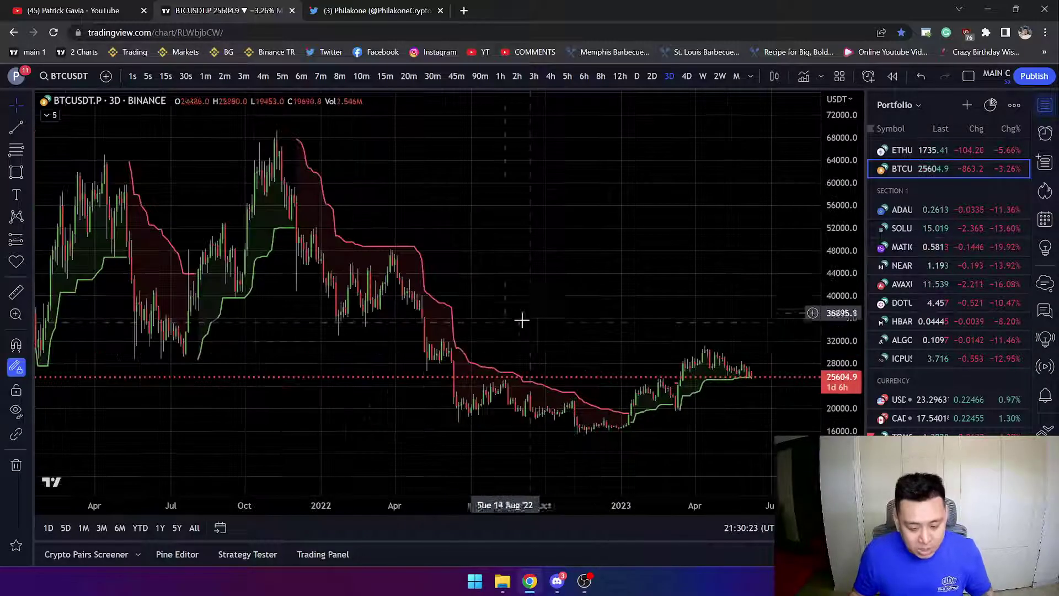
scroll(518, 198, down, 2)
scroll(469, 182, up, 2)
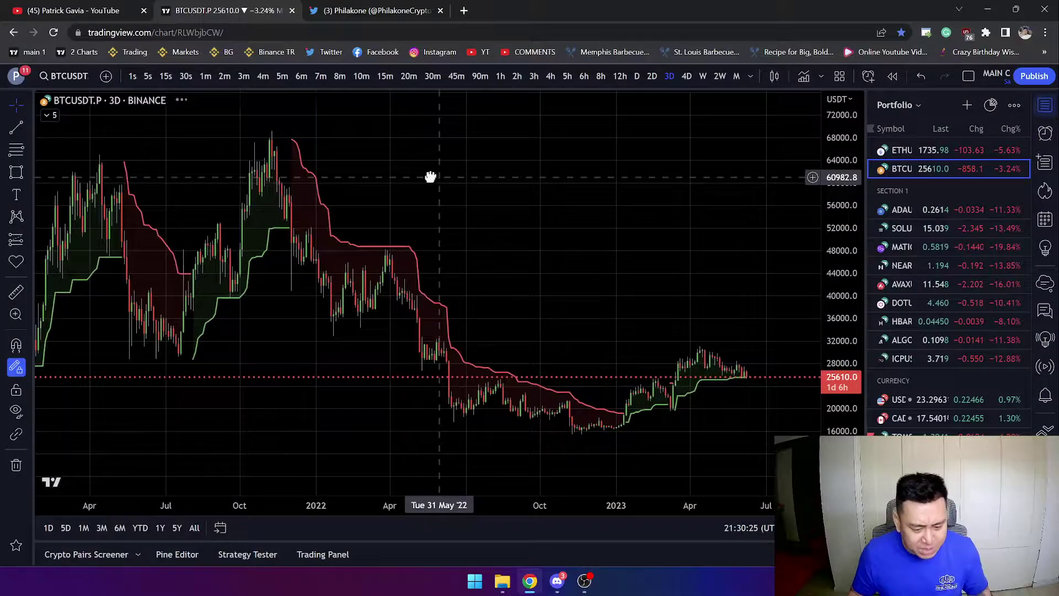
scroll(353, 149, right, 1)
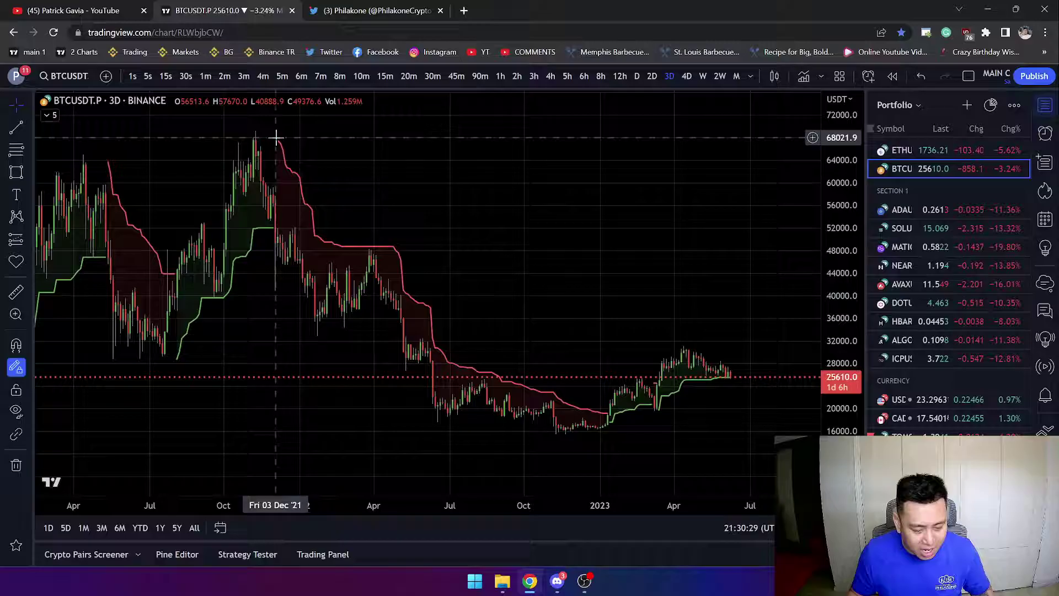
drag(279, 250, 577, 272)
scroll(572, 247, up, 3)
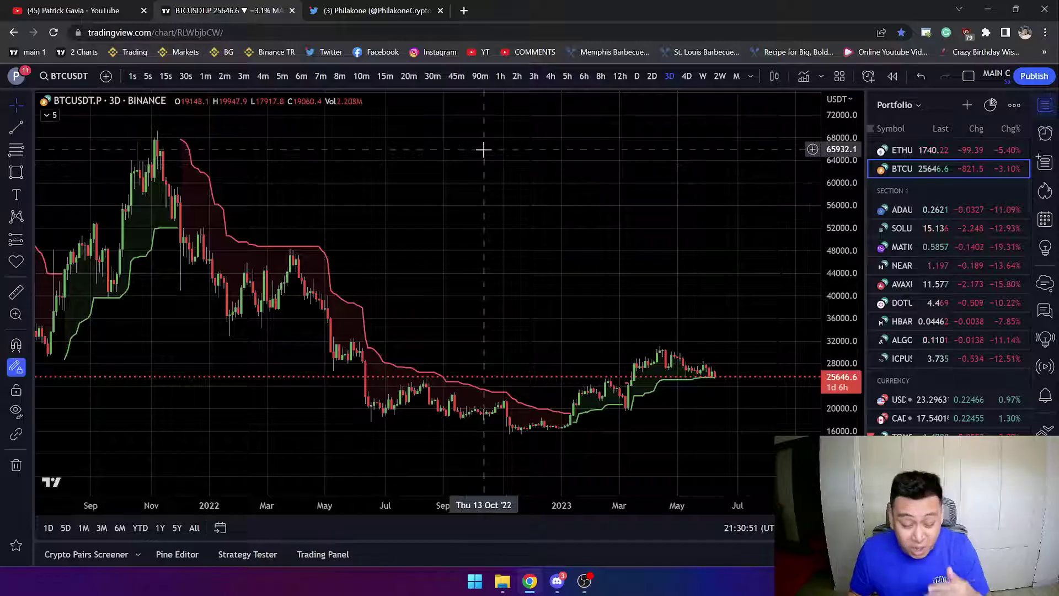
scroll(551, 301, up, 2)
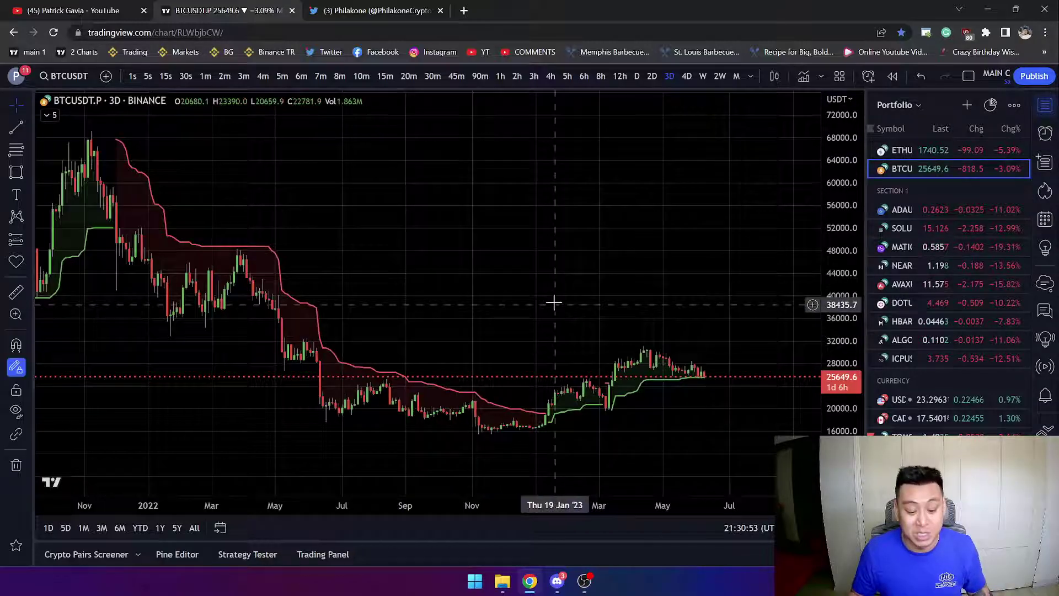
scroll(598, 258, left, 3)
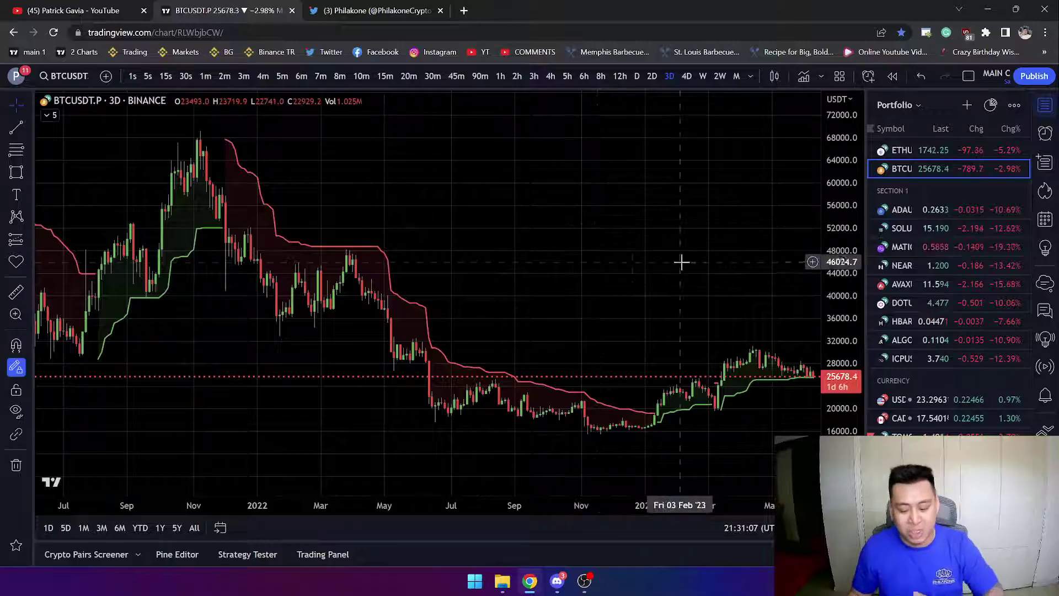
drag(662, 234, 524, 209)
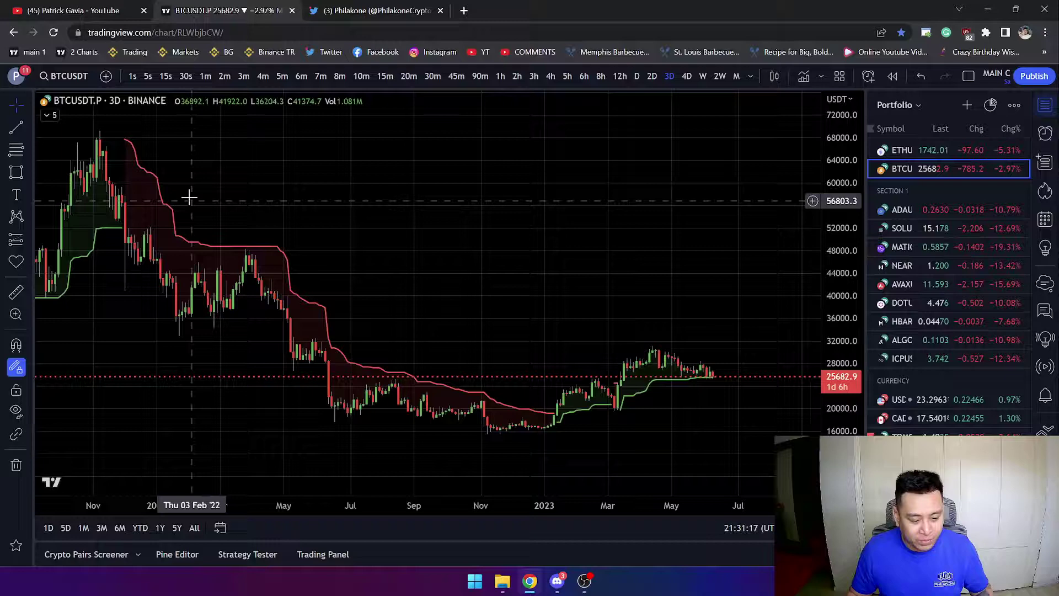
- Measure the roughly 78% drop from the November 2021 top to the January 2023 low, then clear it
shift+click(124, 142)
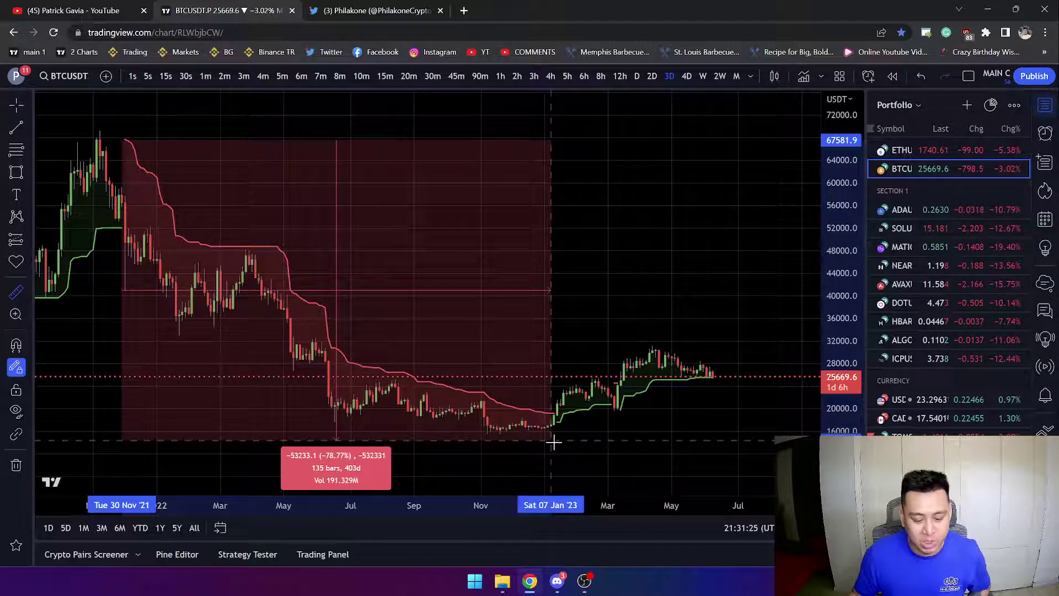
click(553, 437)
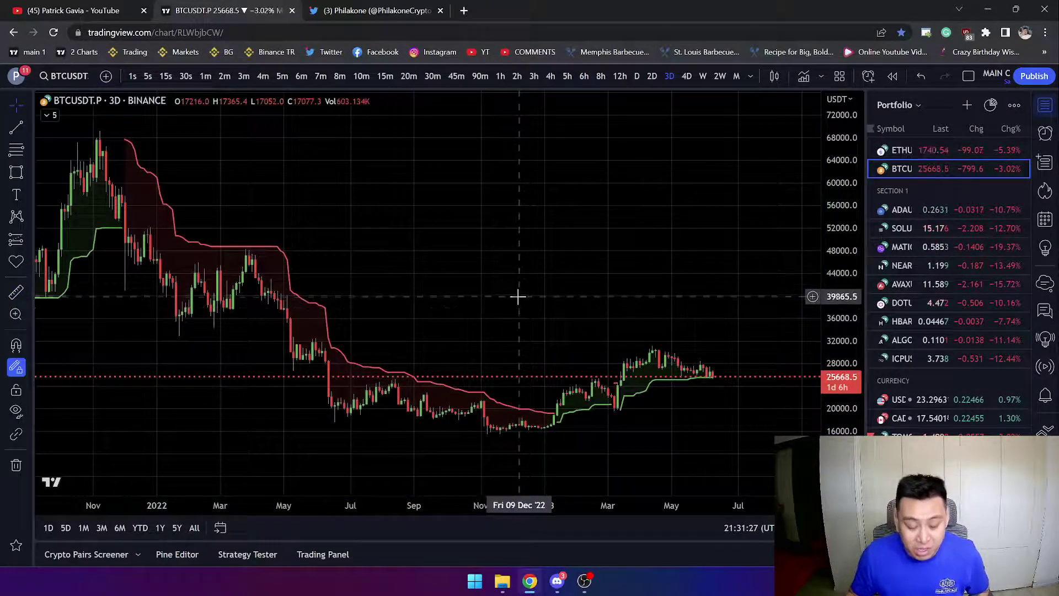
right_click(518, 286)
drag(467, 286, 531, 287)
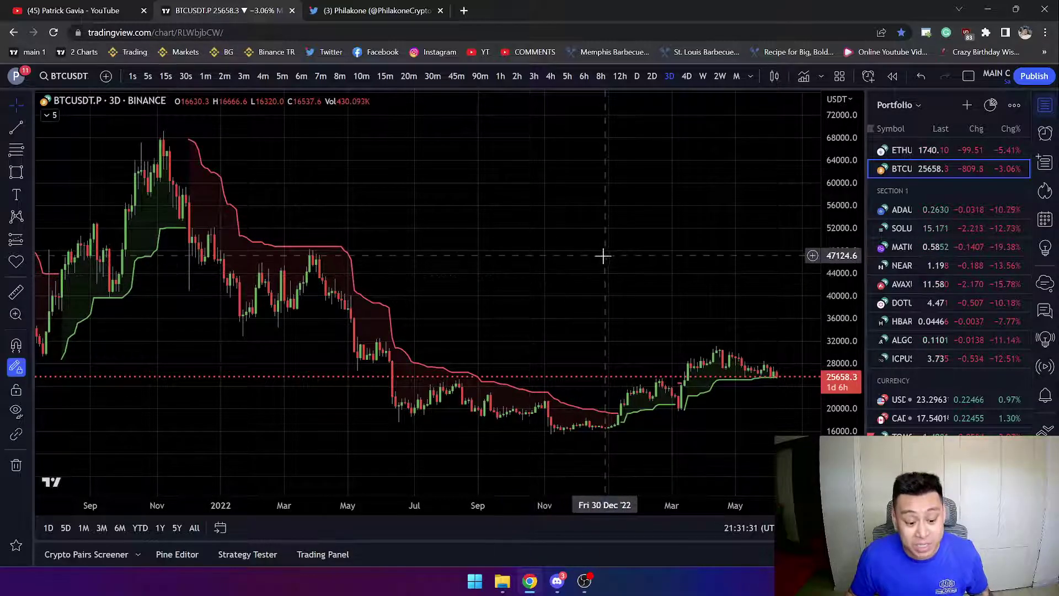
drag(604, 253, 579, 251)
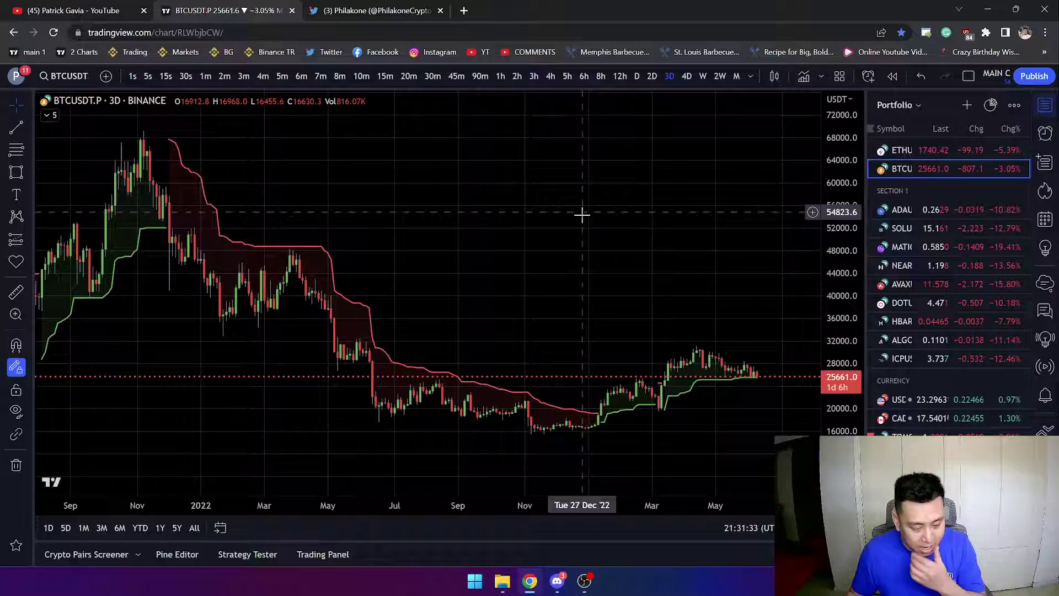
- Zoom into the March 2023 rally, then zoom out to show the 2021 double top and decline
scroll(542, 239, up, 4)
scroll(548, 425, down, 3)
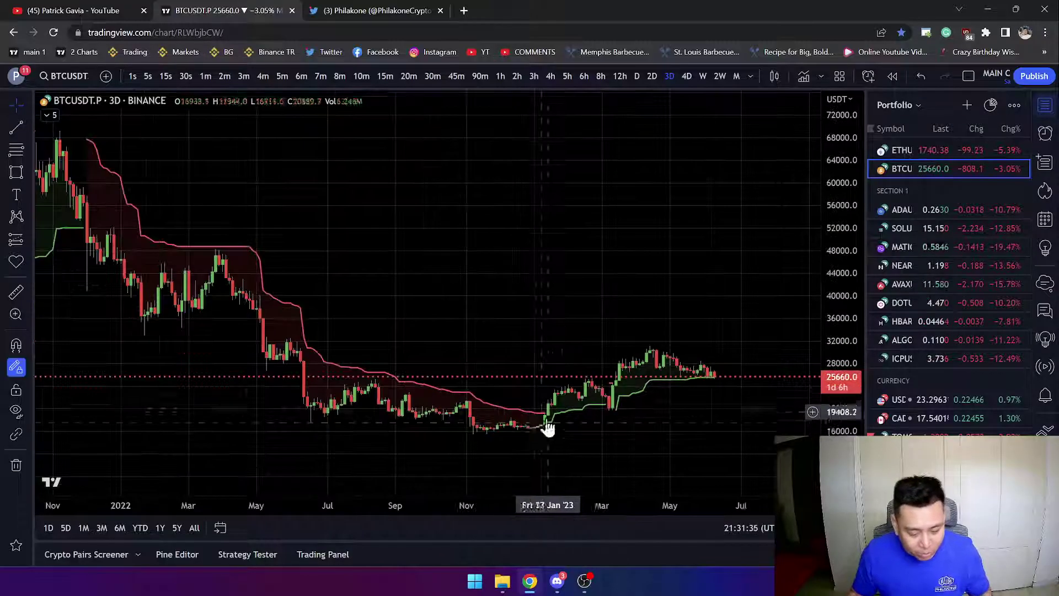
scroll(568, 418, up, 5)
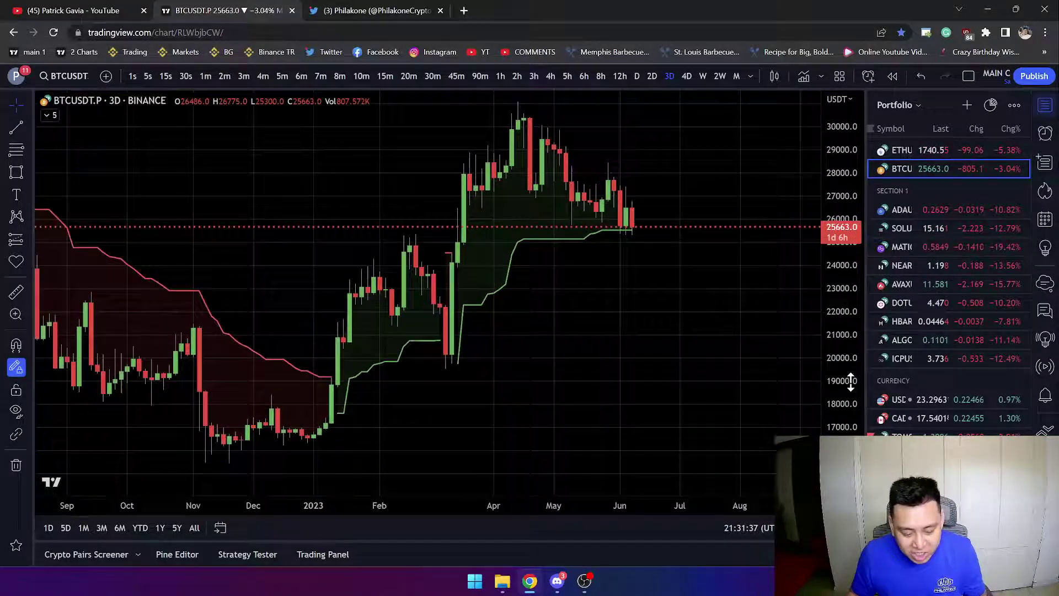
scroll(822, 406, down, 3)
drag(773, 369, 737, 371)
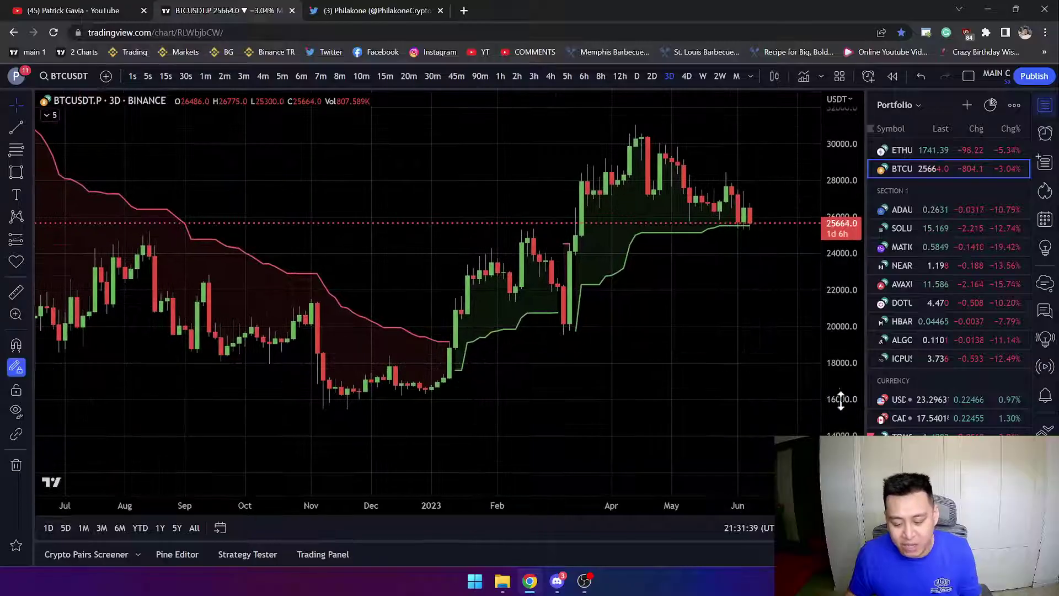
scroll(716, 368, up, 4)
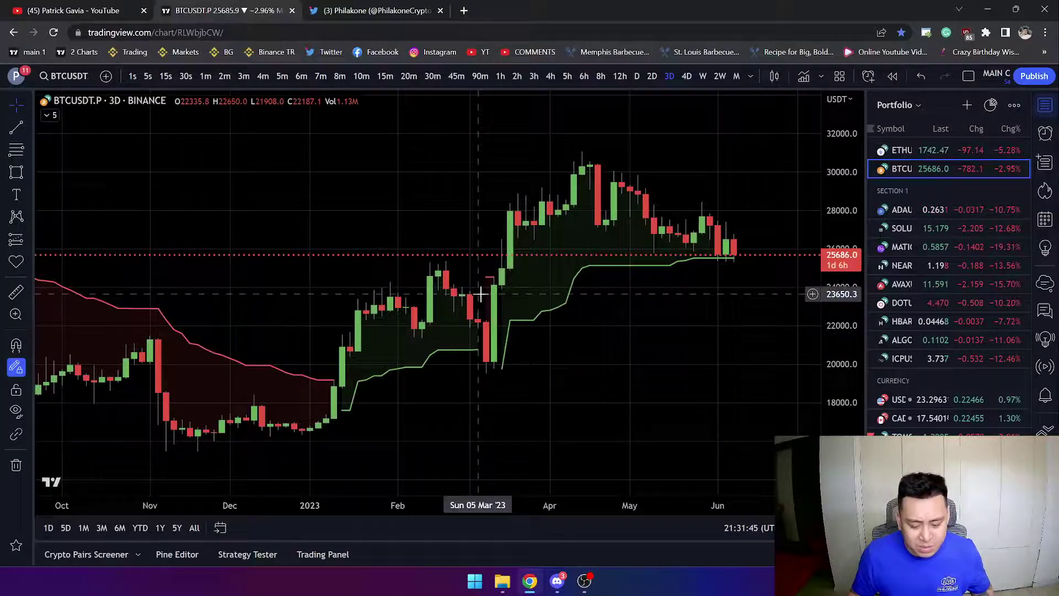
scroll(508, 320, up, 3)
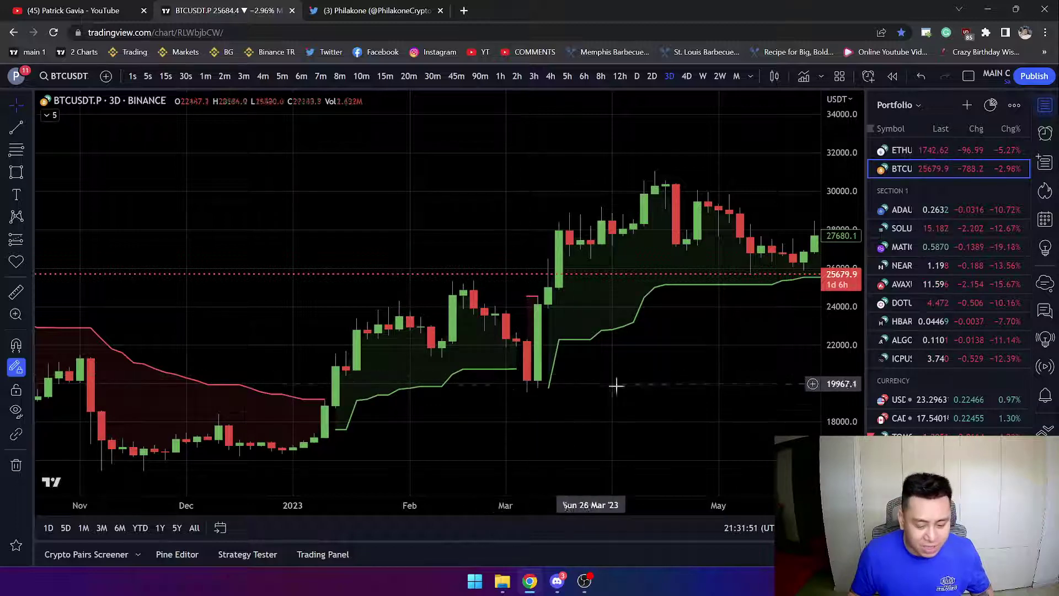
drag(570, 375, 524, 367)
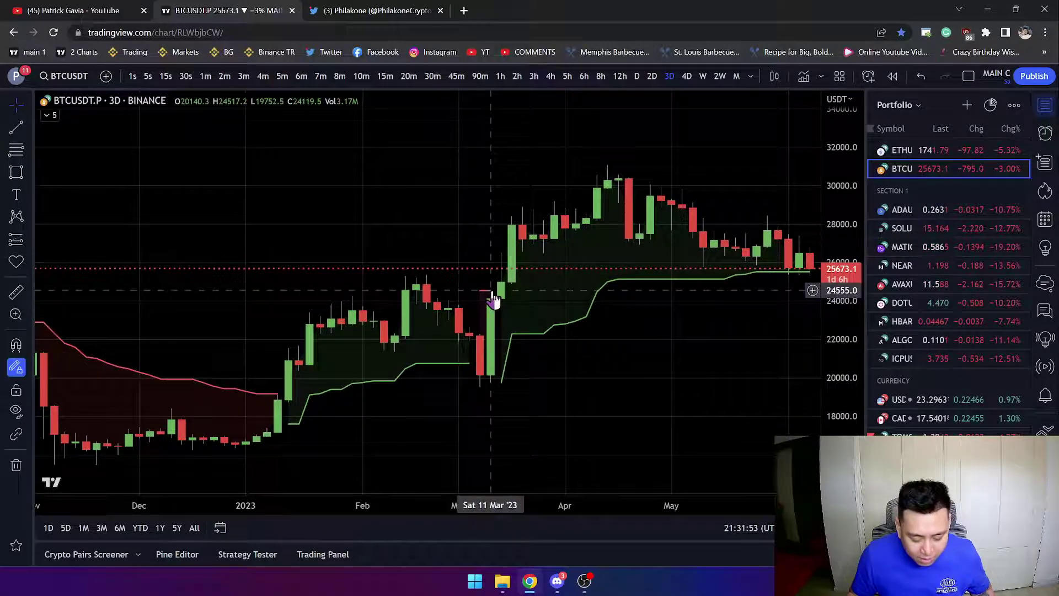
scroll(532, 213, down, 4)
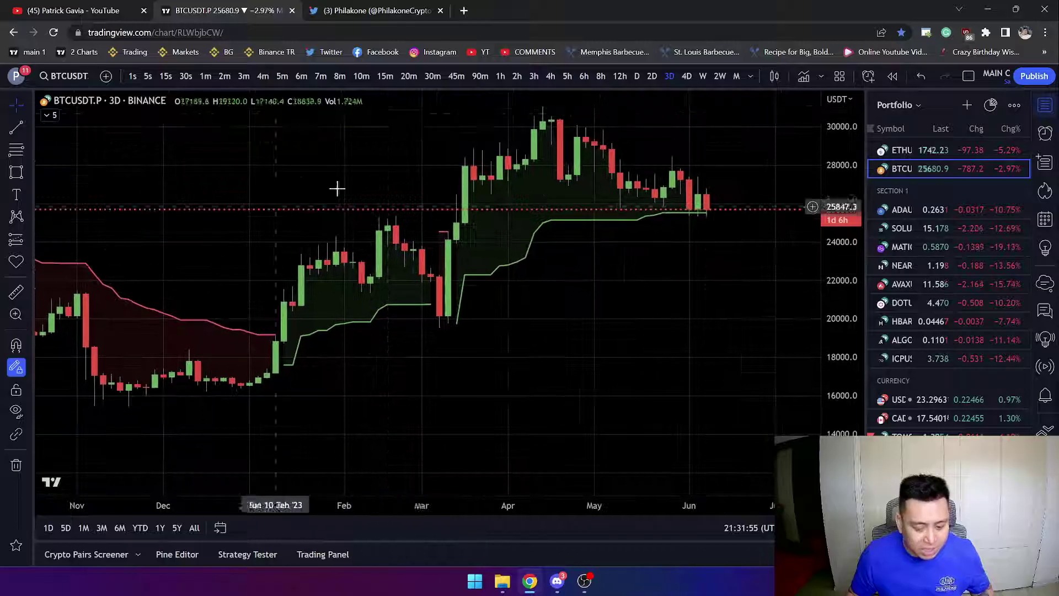
scroll(607, 372, down, 5)
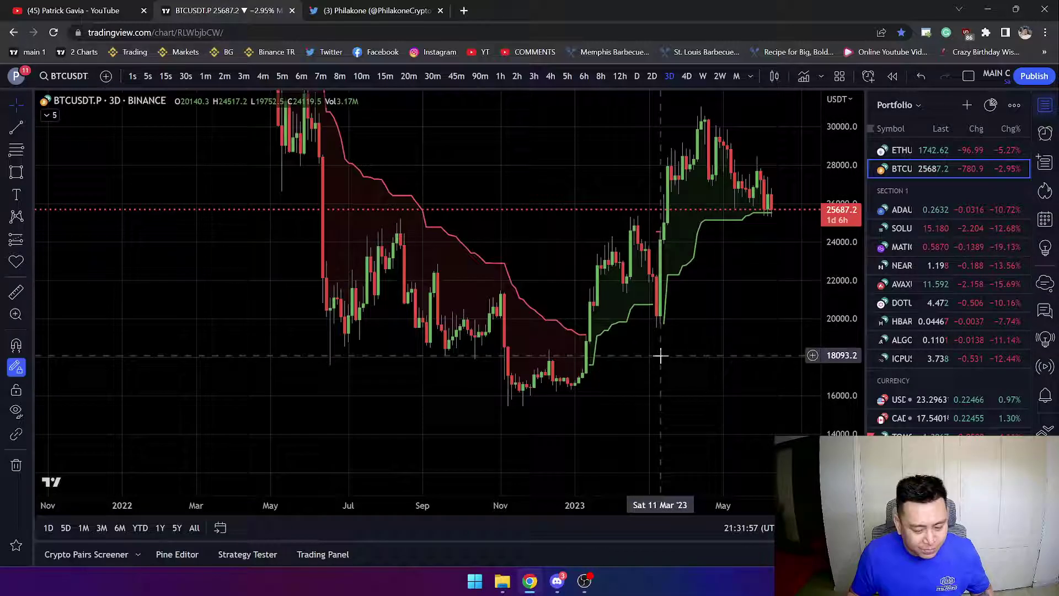
- Pan back to 2019–2020, then forward through 2021–2022 to the 2023 candles near 25,673
scroll(546, 263, down, 5)
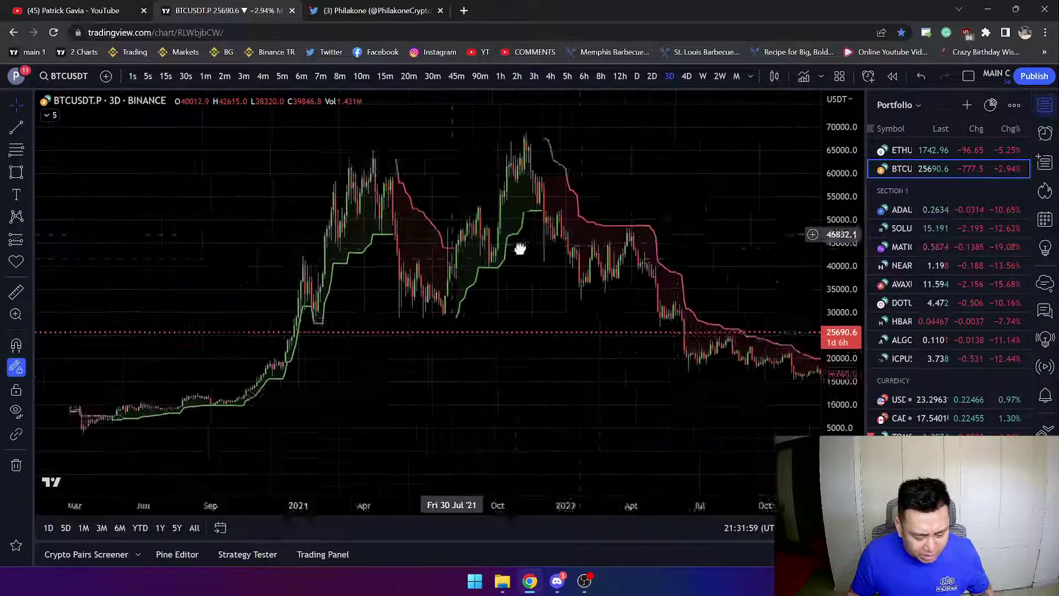
drag(518, 246, 578, 302)
scroll(747, 373, up, 6)
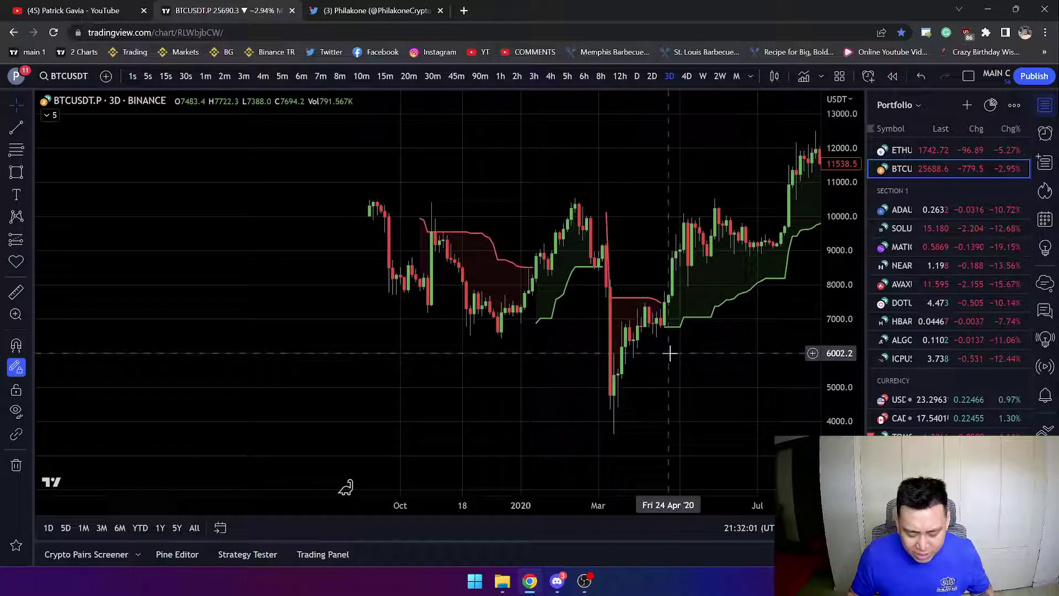
scroll(717, 396, up, 2)
drag(710, 397, 628, 386)
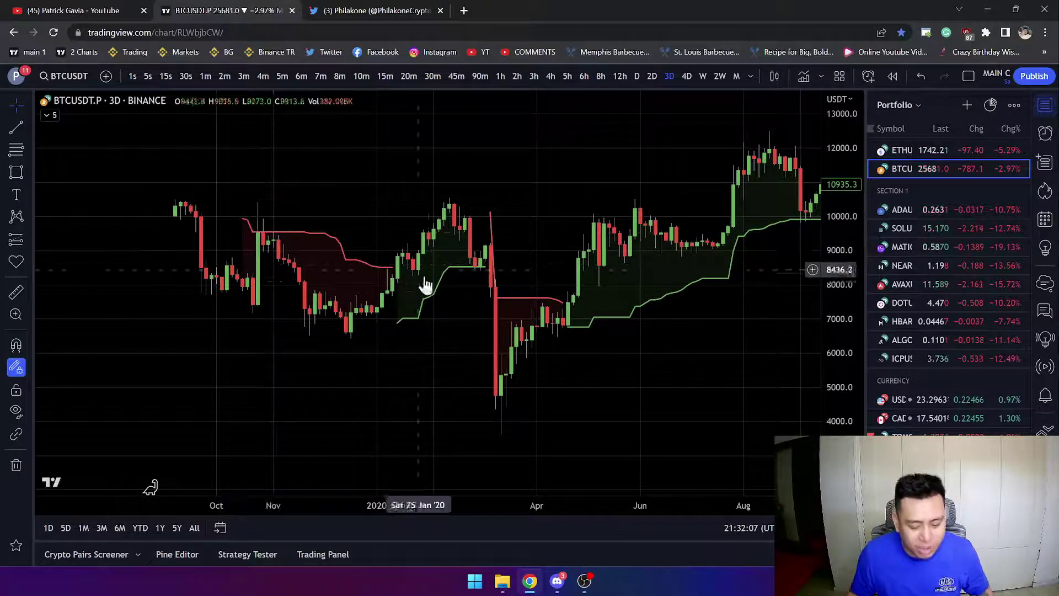
drag(707, 320, 478, 319)
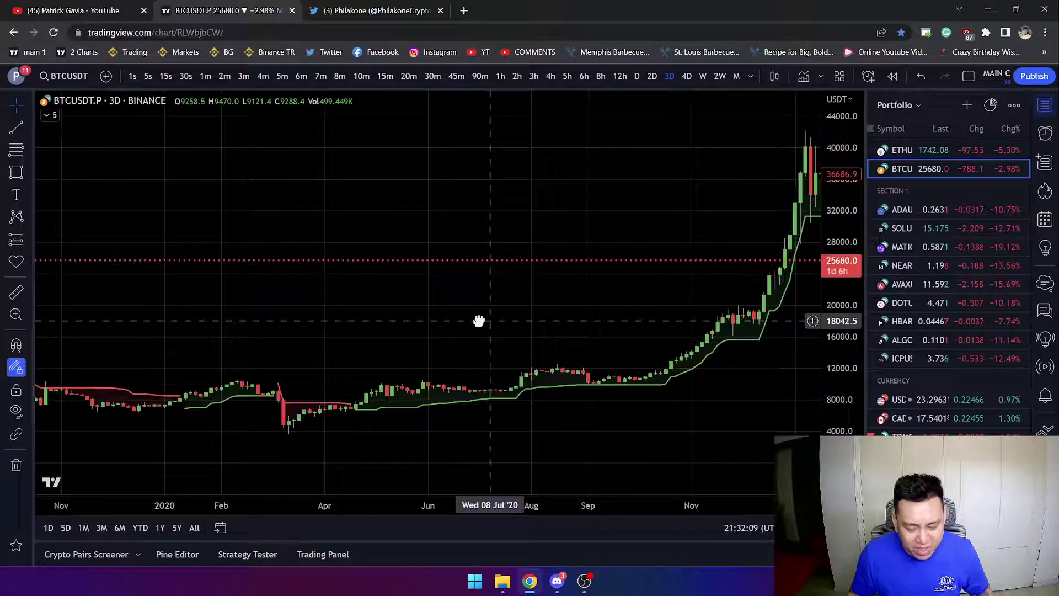
drag(665, 371, 382, 348)
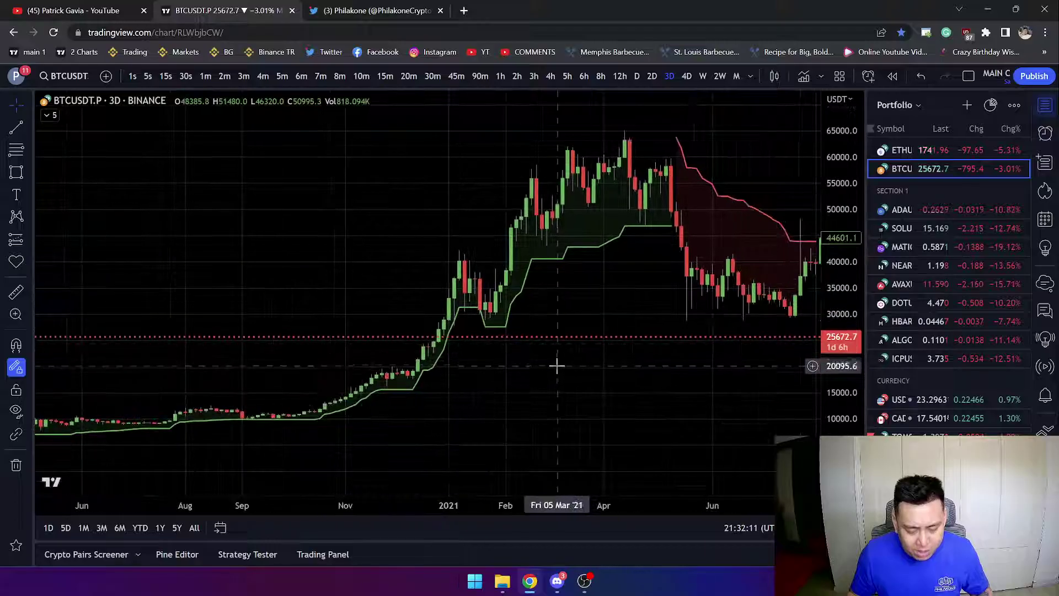
scroll(558, 364, up, 4)
drag(668, 433, 478, 397)
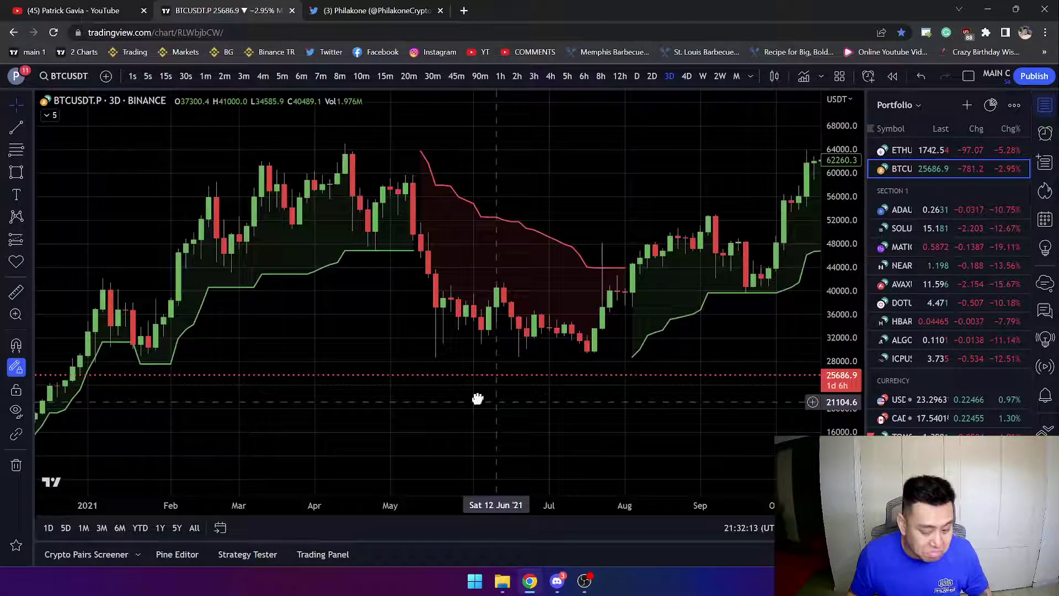
drag(615, 428, 289, 338)
drag(612, 302, 473, 189)
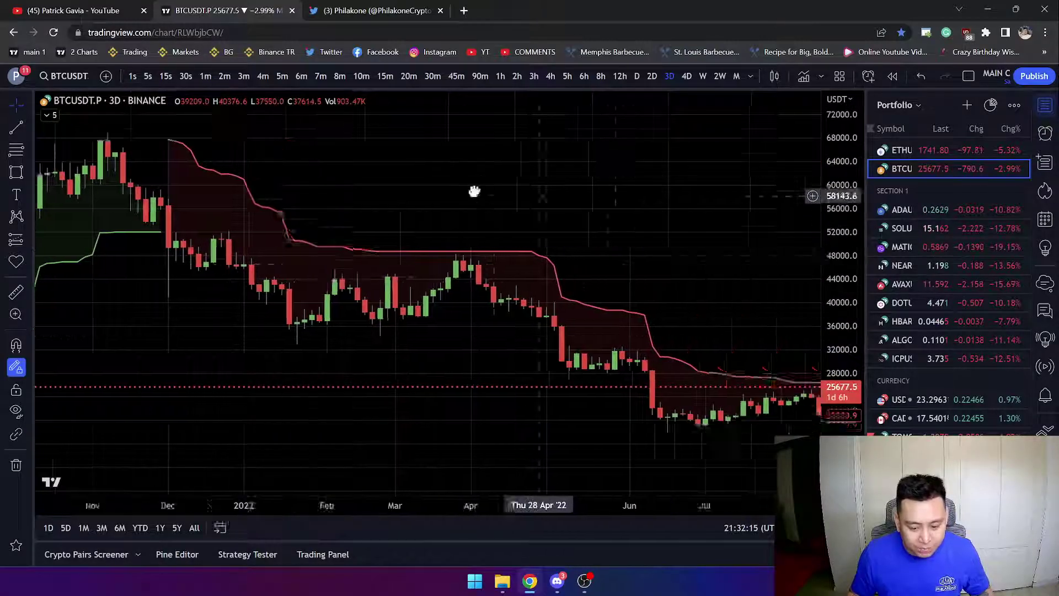
drag(605, 213, 378, 145)
- Zoom in and brush-circle the latest 3-day candles on the green Chandelier line, then delete it
scroll(502, 346, up, 1)
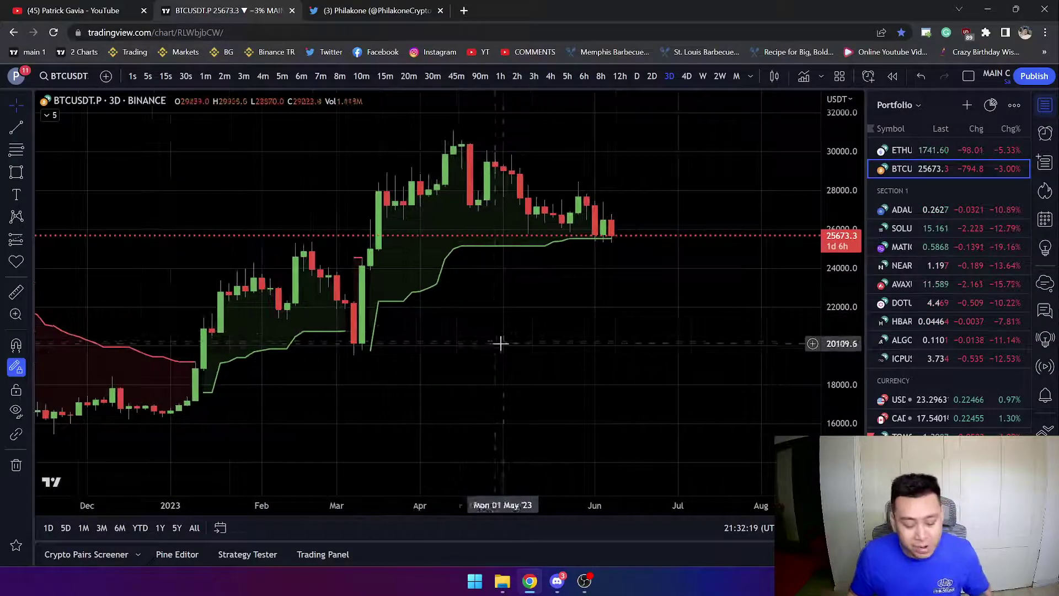
scroll(657, 339, up, 2)
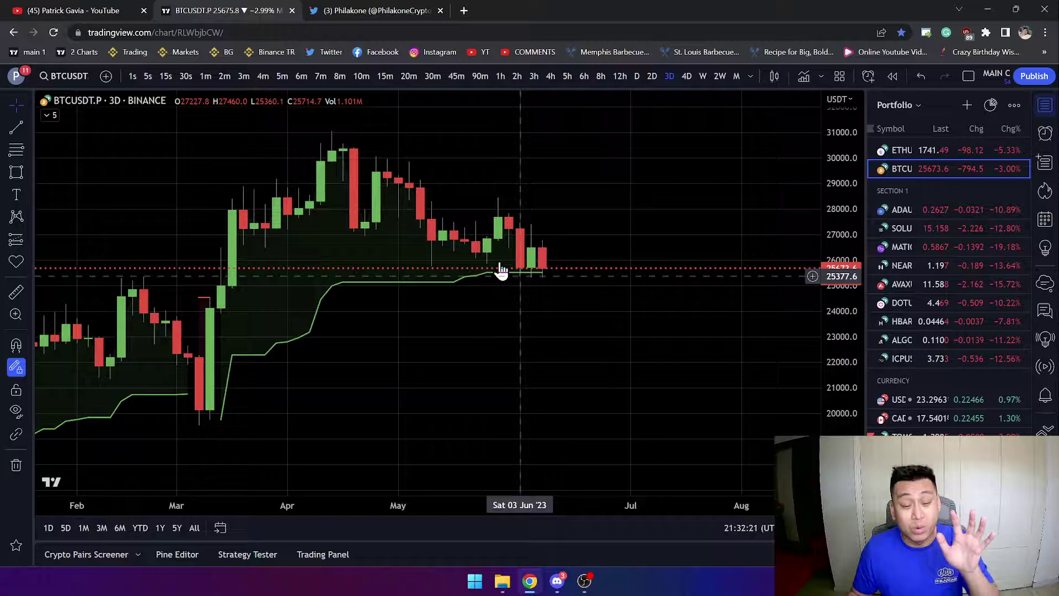
click(31, 169)
click(50, 173)
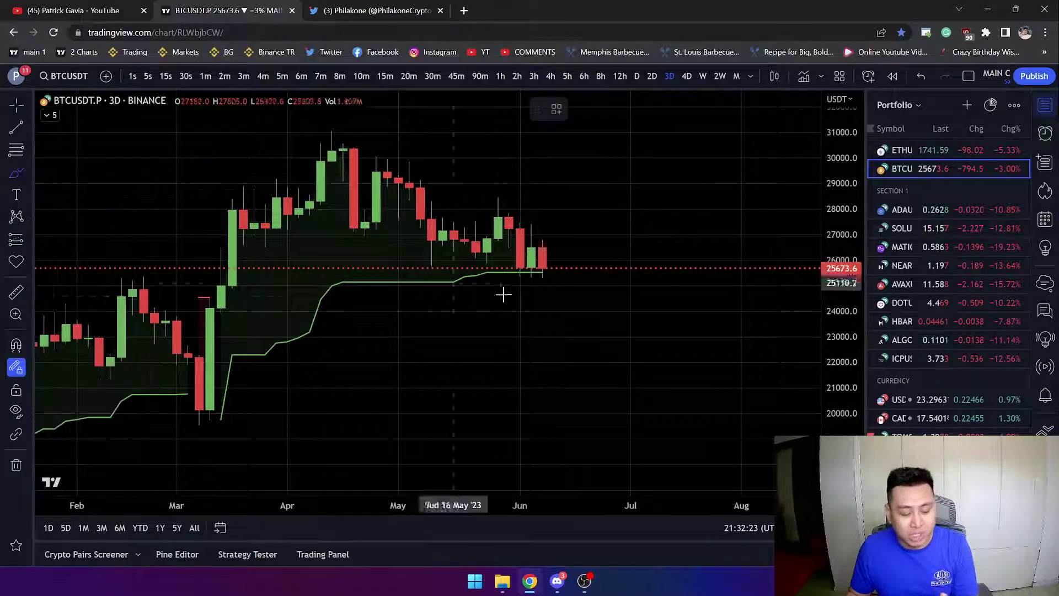
drag(547, 262, 495, 271)
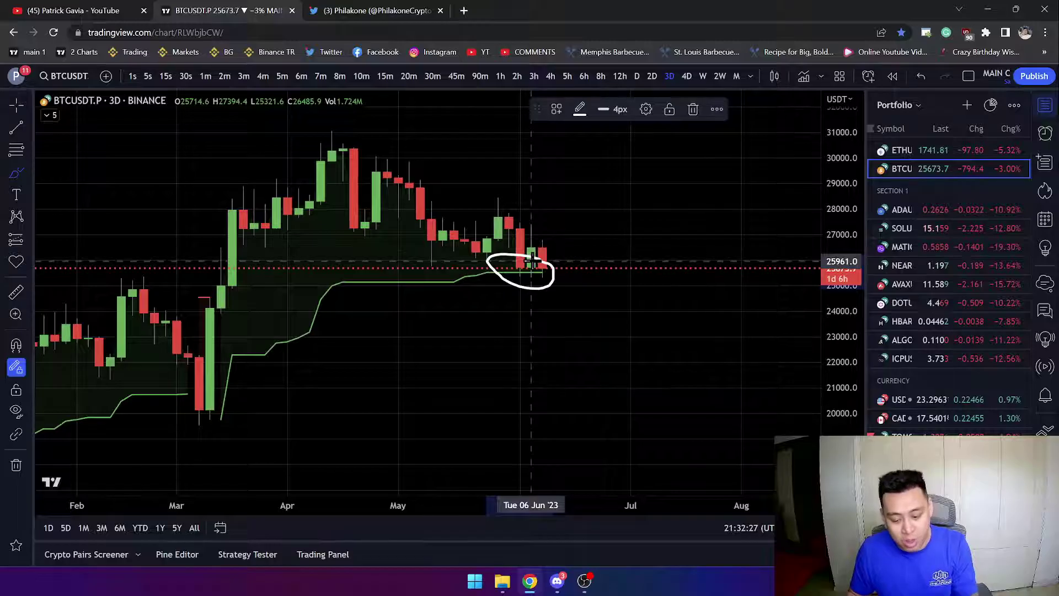
key(Delete)
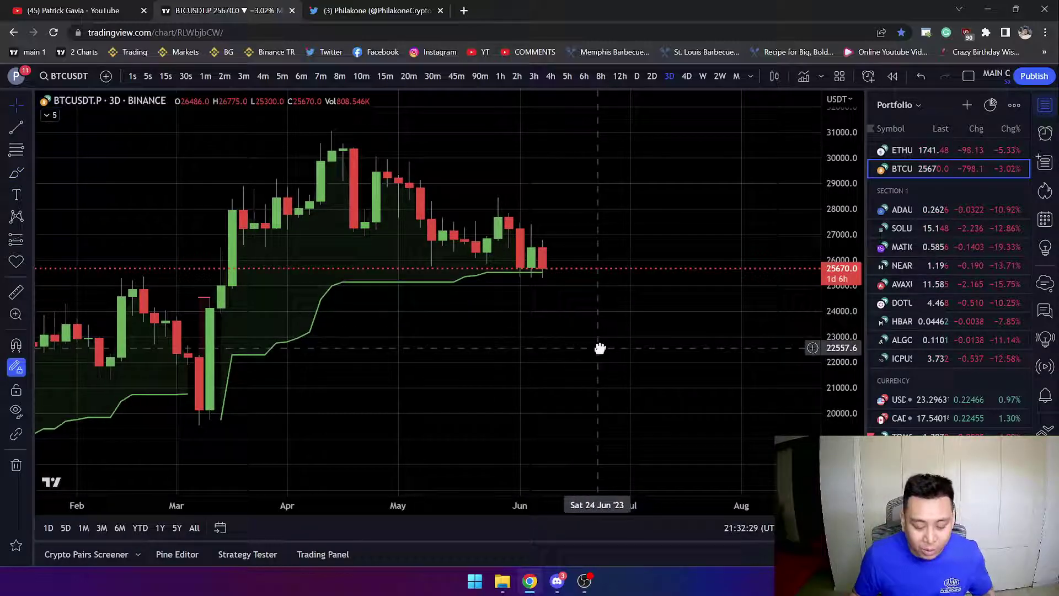
- Pan the 3-day chart around the recent candles and zoom it in and out
scroll(601, 348, down, 5)
drag(674, 359, 597, 352)
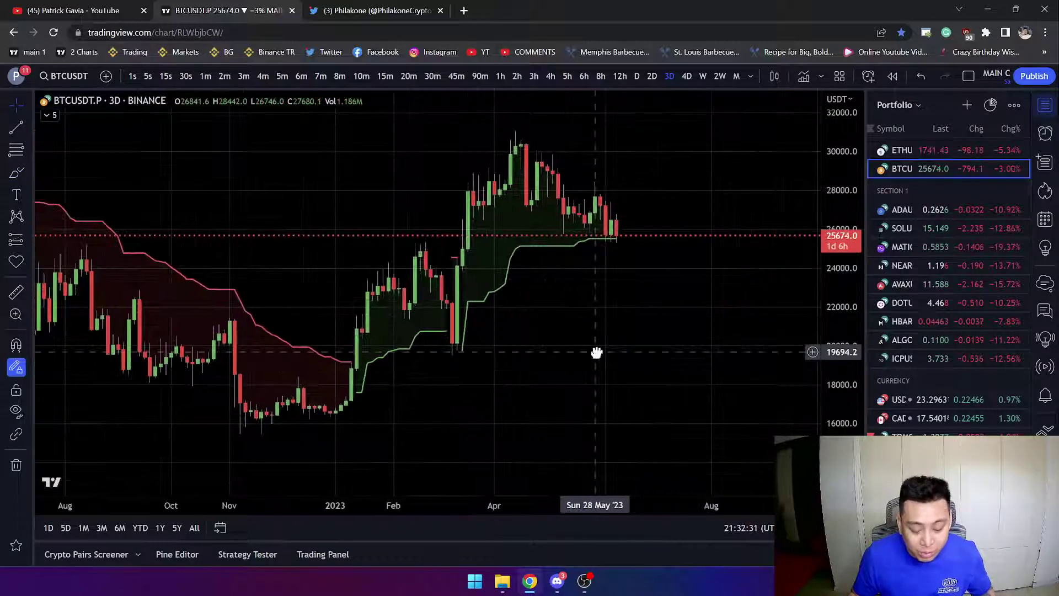
scroll(656, 284, down, 4)
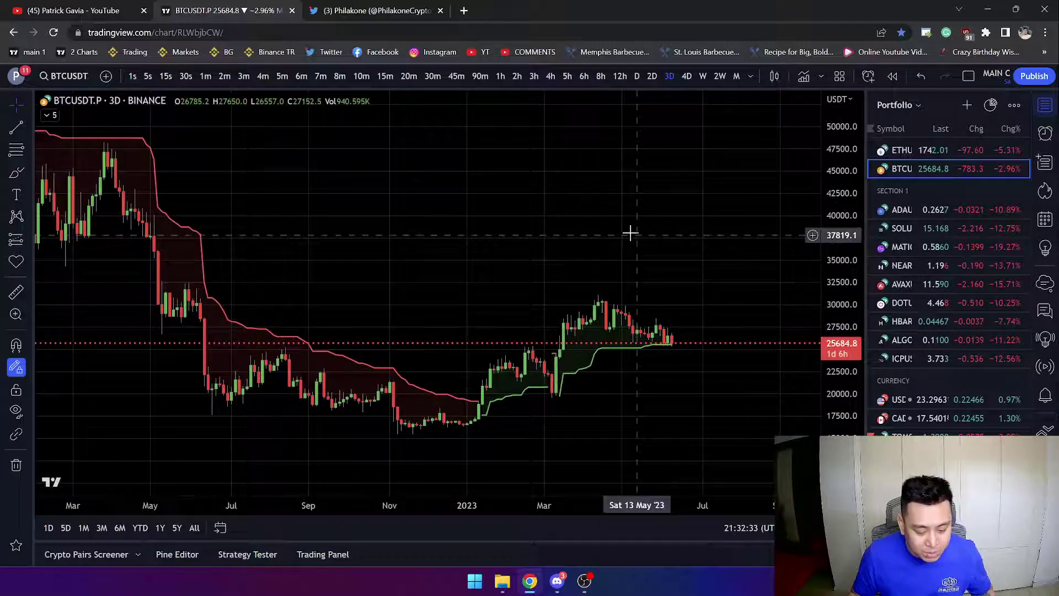
scroll(630, 233, up, 5)
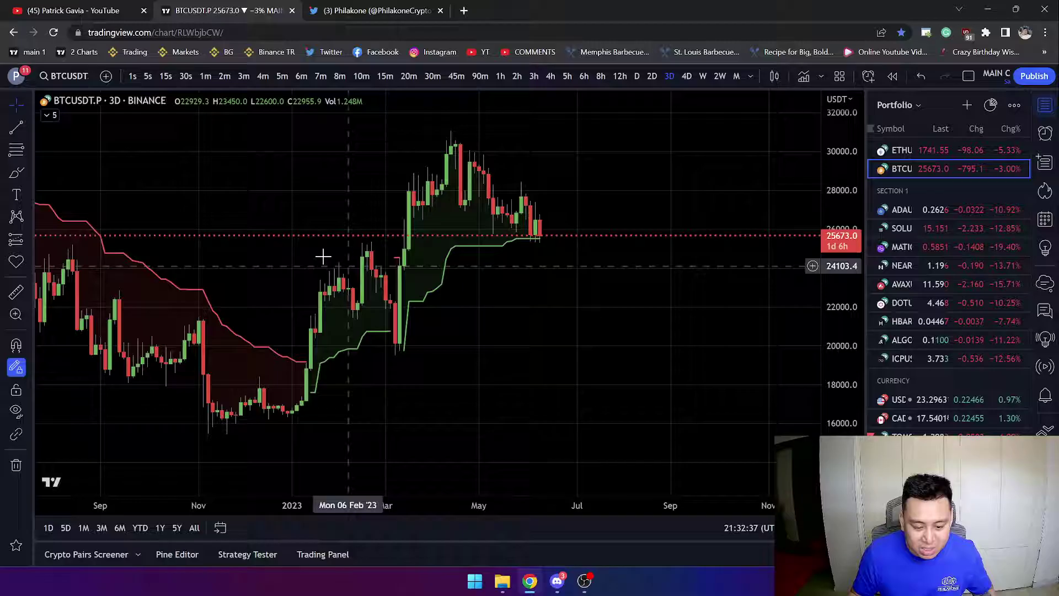
scroll(678, 314, down, 2)
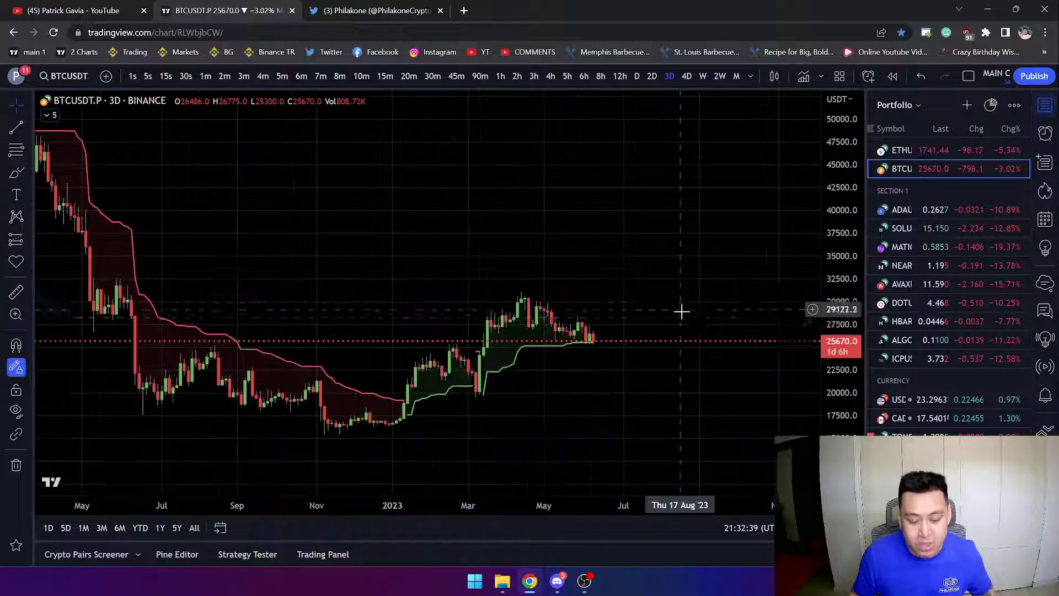
scroll(676, 319, up, 2)
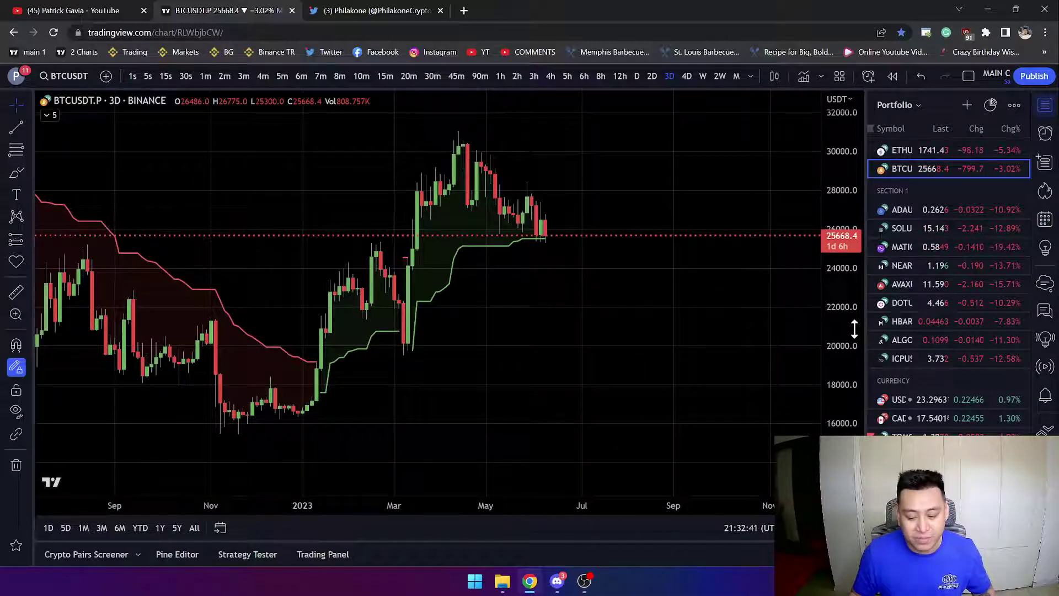
scroll(710, 329, down, 2)
scroll(740, 333, up, 3)
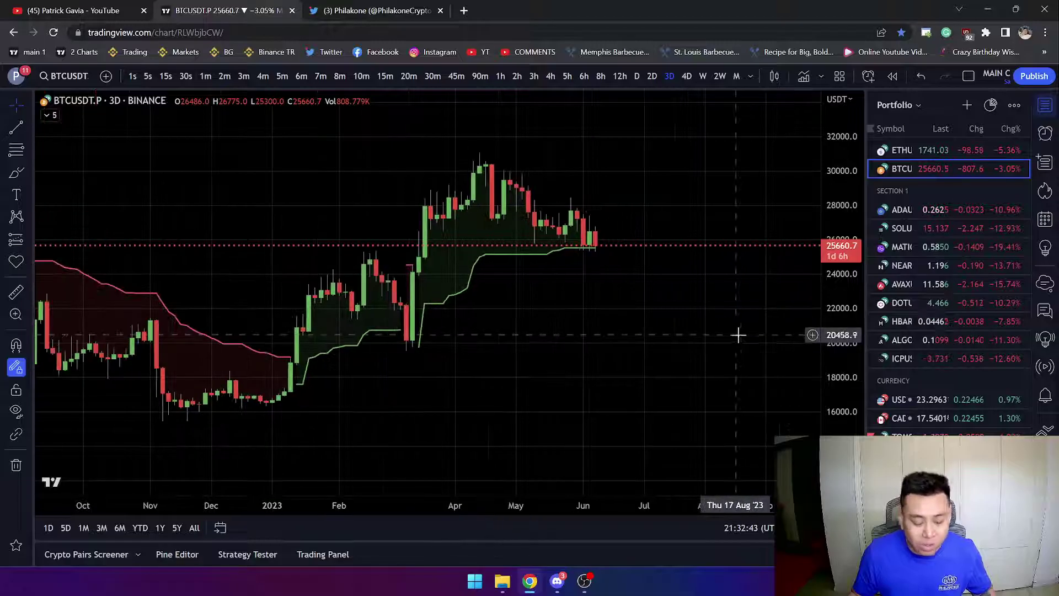
- Restore the indicator panes, switch to 2-week candles and maximize the MACD pane
double_click(713, 337)
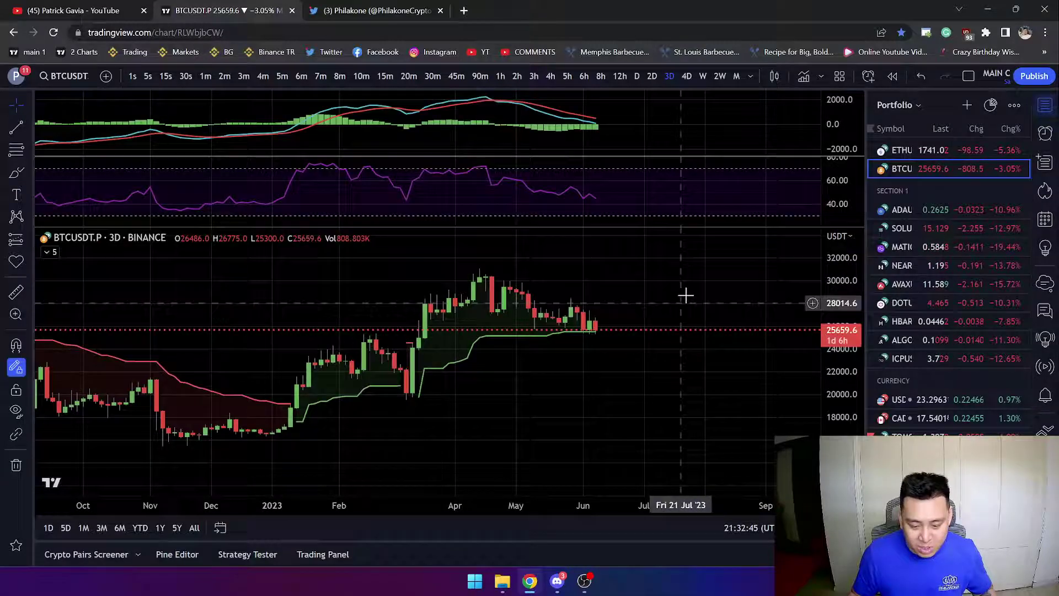
click(717, 78)
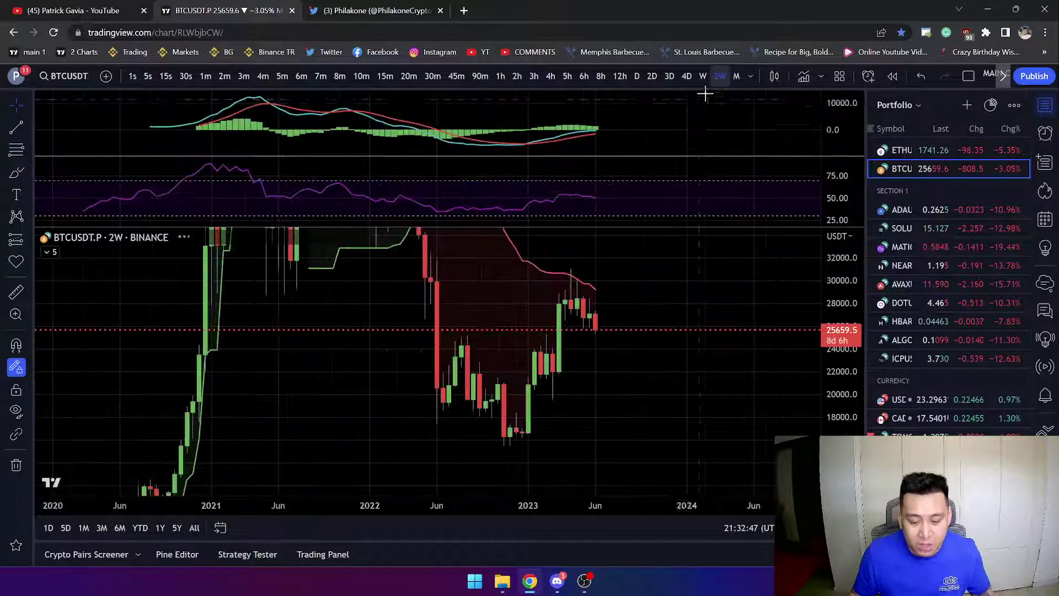
double_click(684, 111)
scroll(485, 277, up, 5)
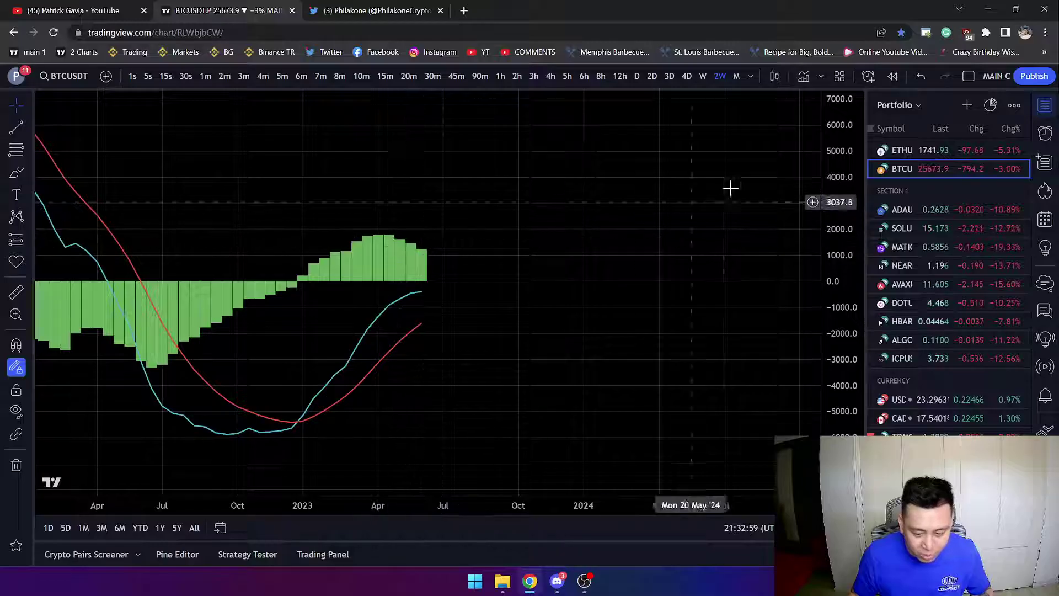
- Step the MACD view through weekly, 4-day, 3-day, 2-day and daily timeframes
click(698, 78)
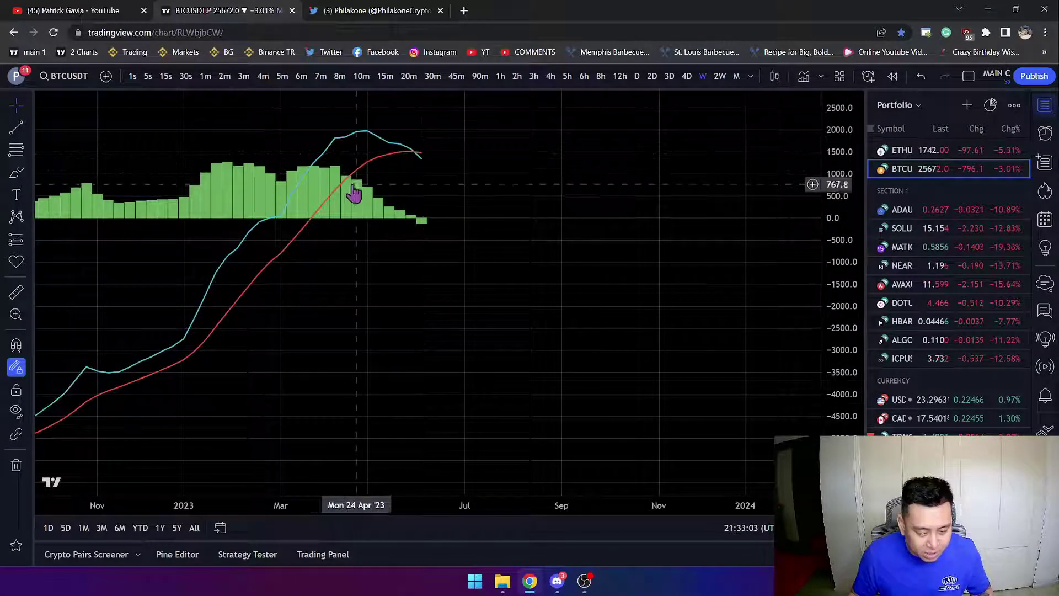
drag(353, 193, 418, 194)
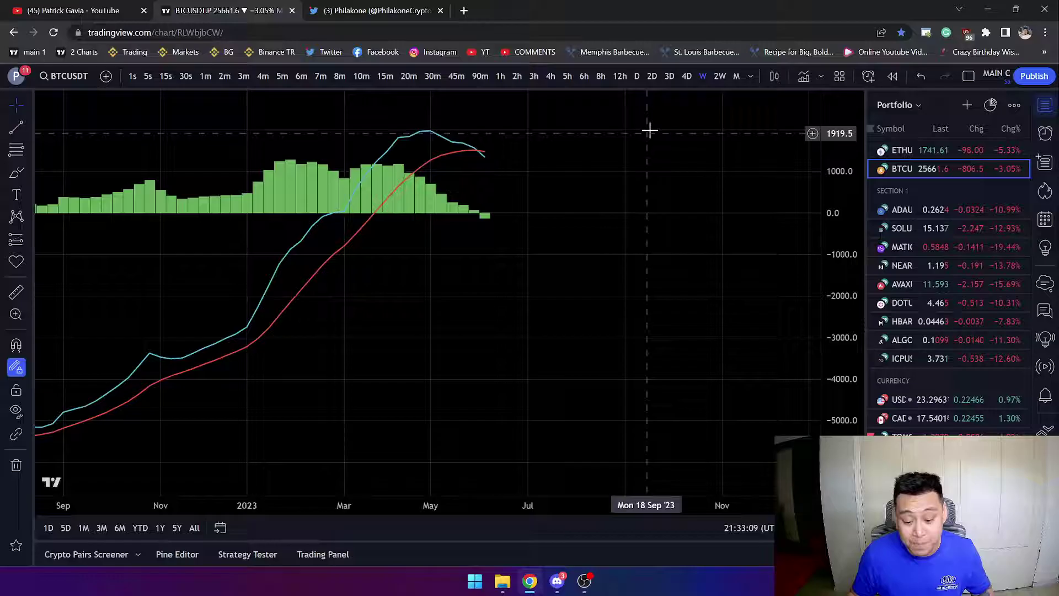
click(684, 79)
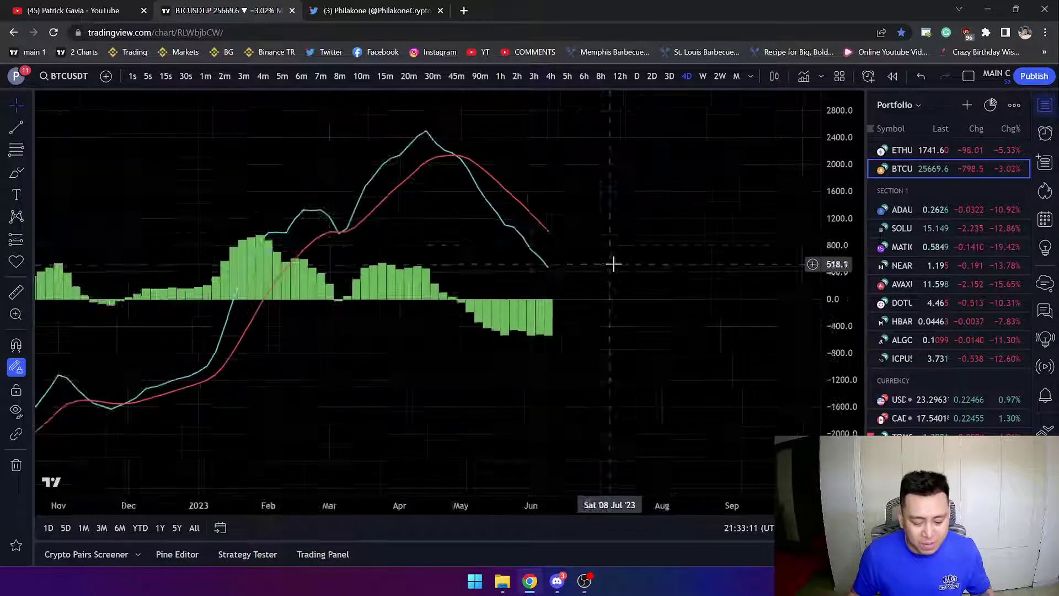
click(668, 79)
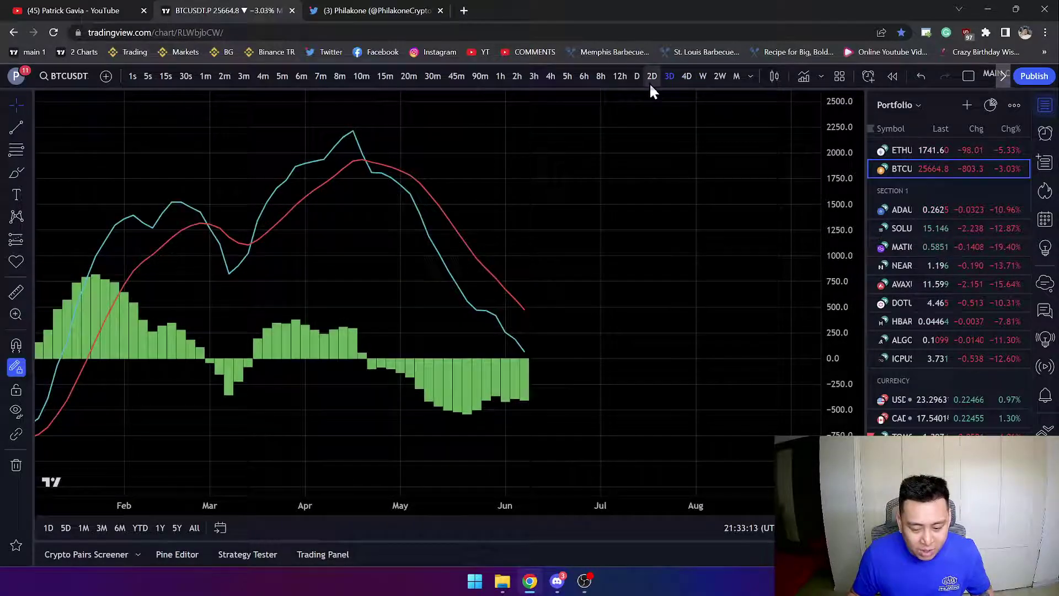
click(651, 79)
click(638, 80)
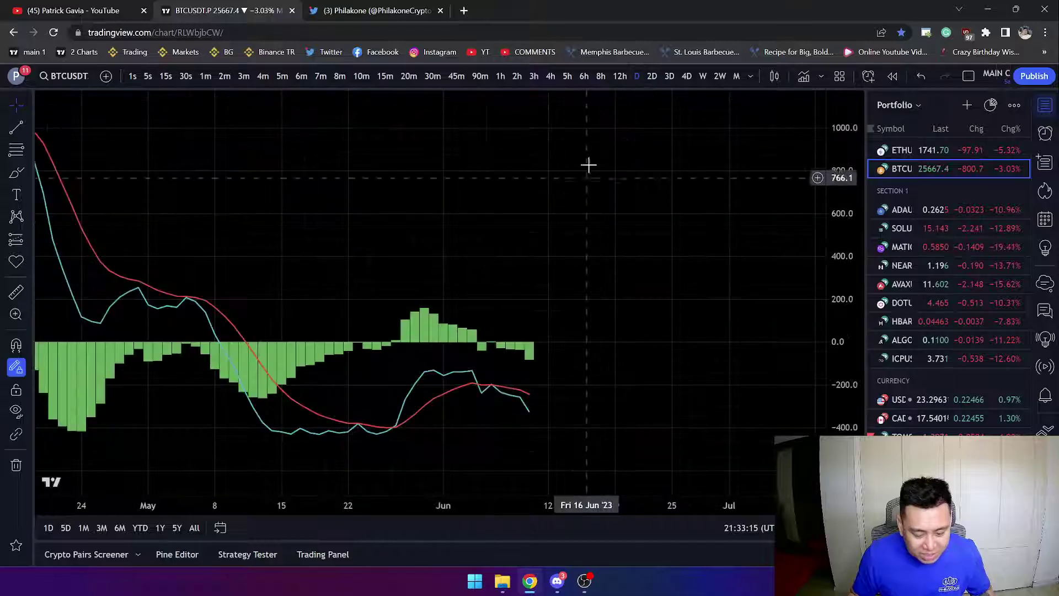
scroll(629, 274, up, 6)
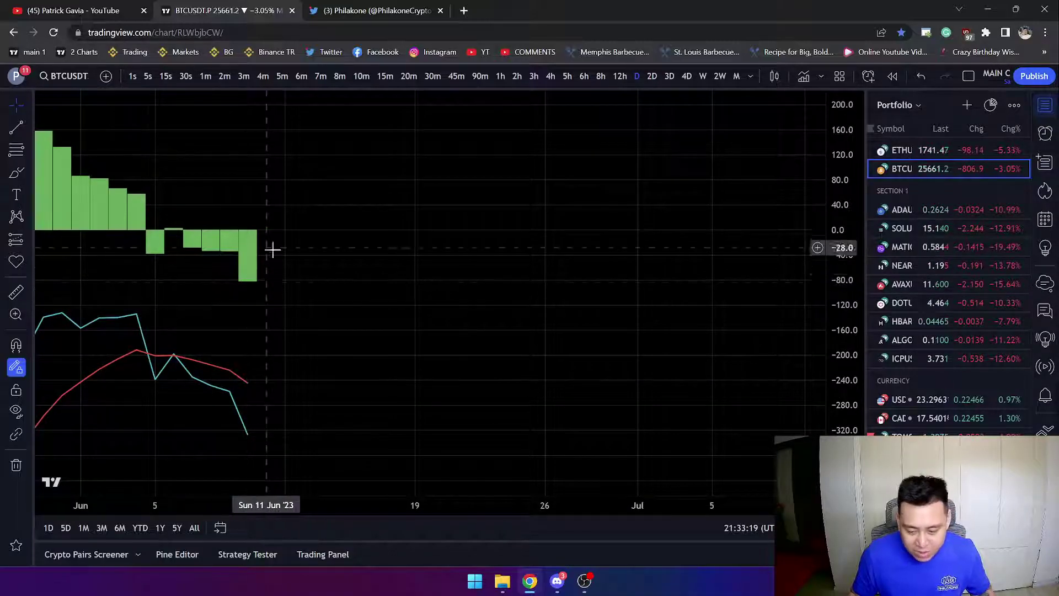
- Switch to the 6-hour timeframe, reset the chart view, and widen the watchlist panel
click(585, 77)
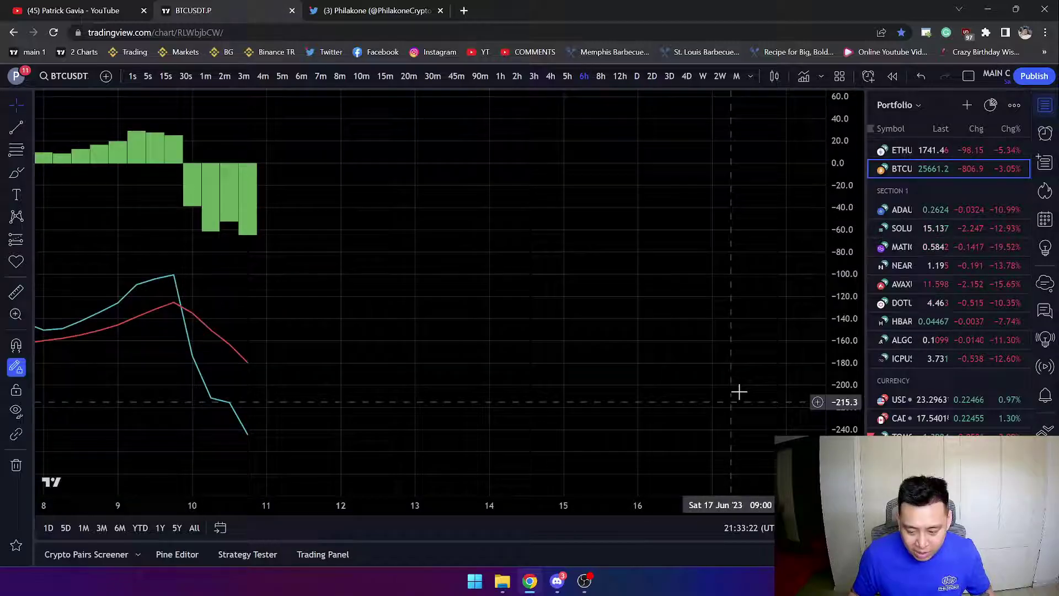
right_click(587, 179)
click(612, 184)
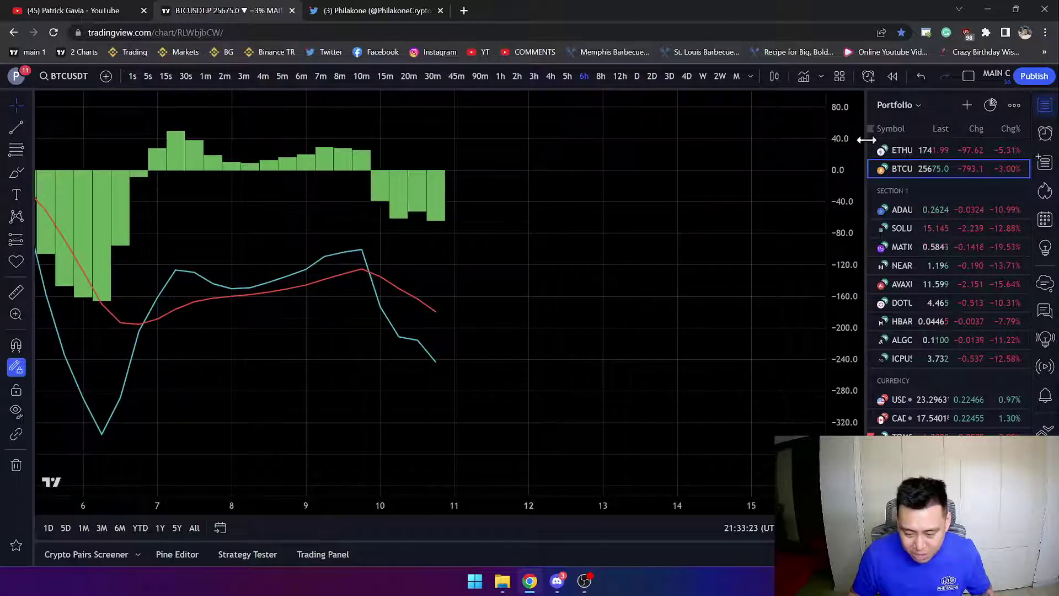
drag(866, 140, 842, 143)
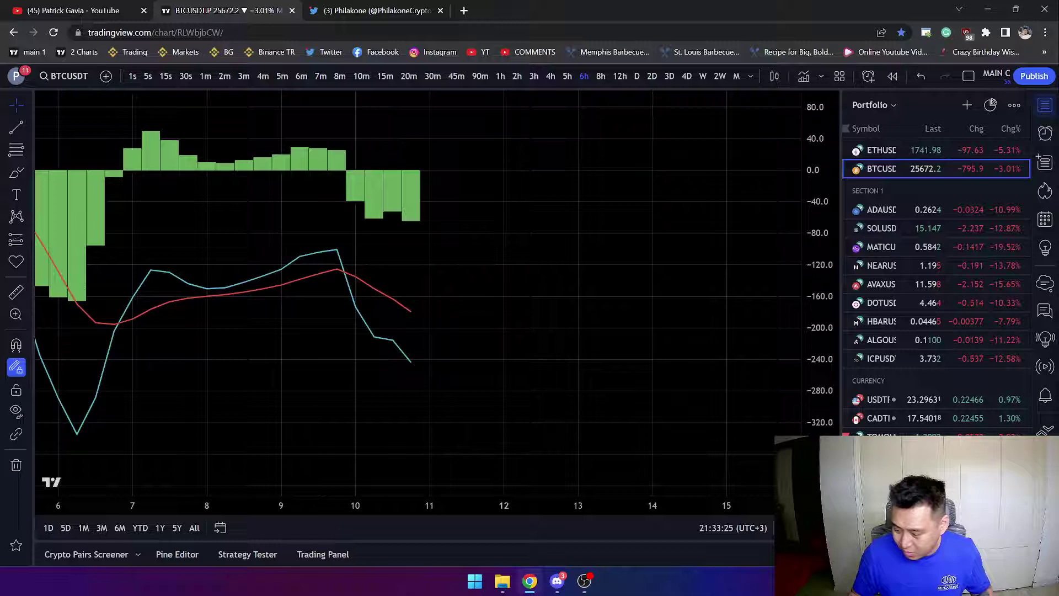
- Hide the watchlist's Change column and readjust the watchlist width
click(1016, 106)
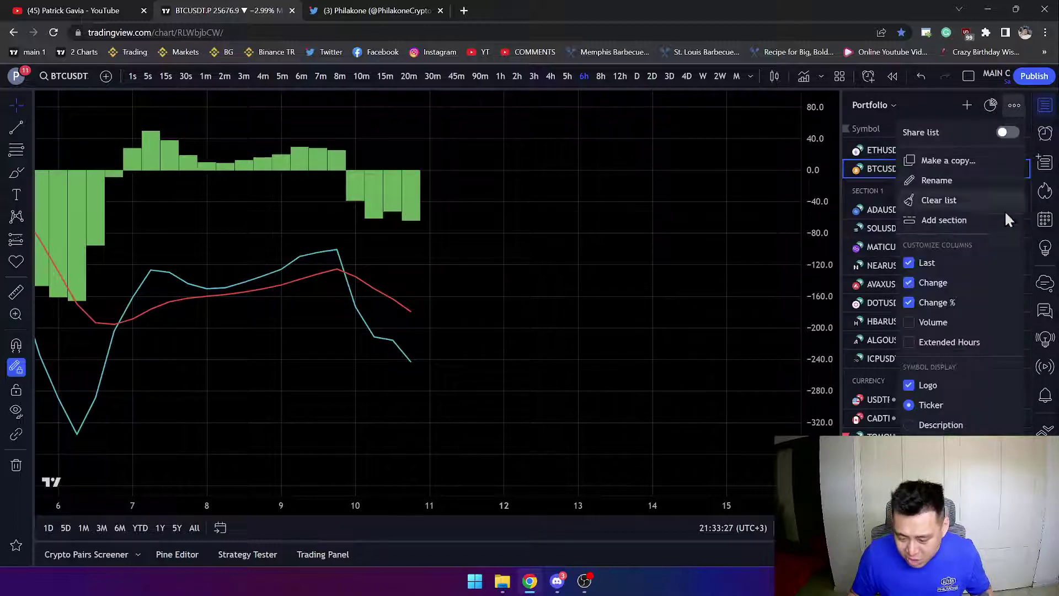
click(934, 282)
click(748, 247)
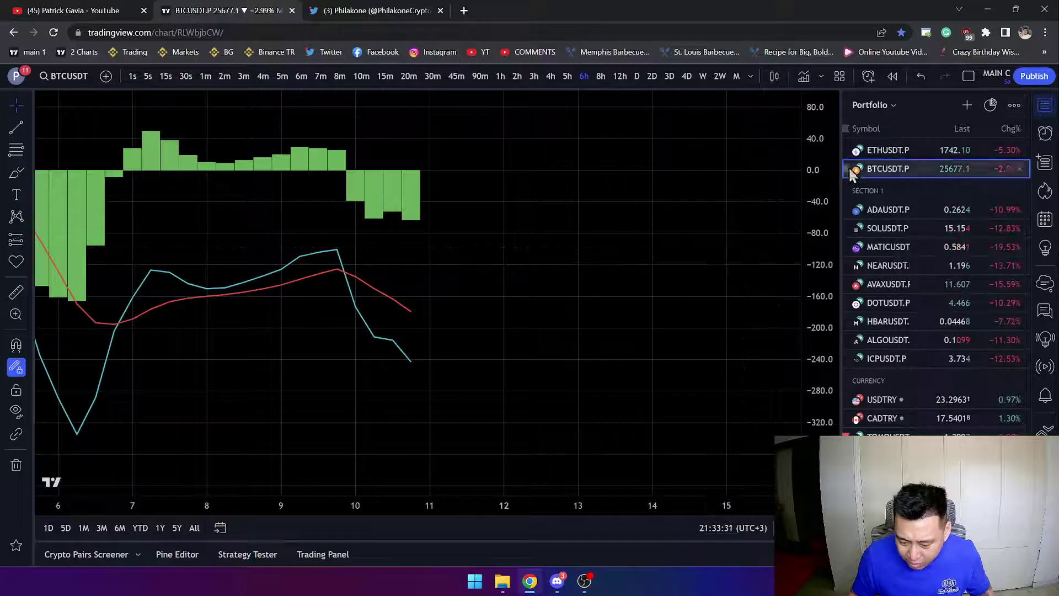
mouse_move(843, 147)
mouse_down()
mouse_move(862, 156)
mouse_move(826, 157)
mouse_up()
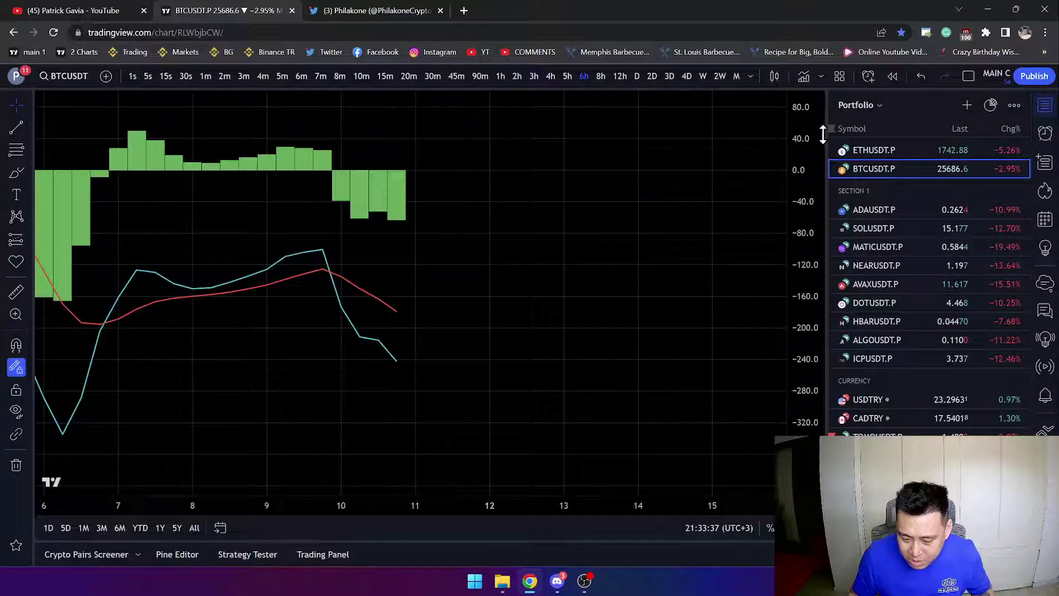
mouse_move(829, 133)
mouse_down()
mouse_move(848, 135)
mouse_move(821, 134)
mouse_up()
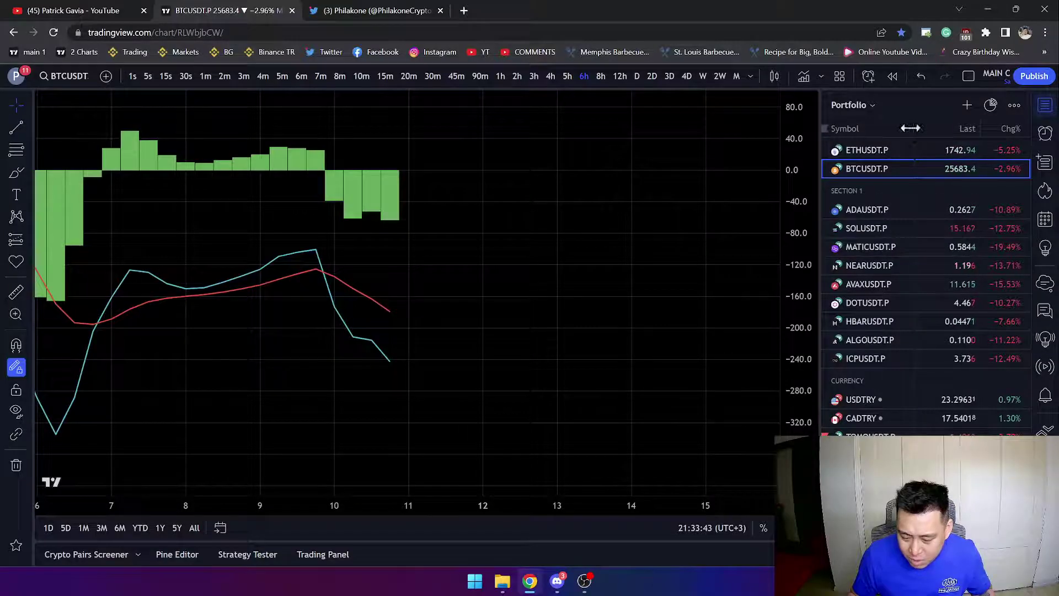
drag(821, 129, 857, 129)
- Switch the watchlist to Red list, then May 25, and chart BTC.D
click(884, 105)
click(906, 179)
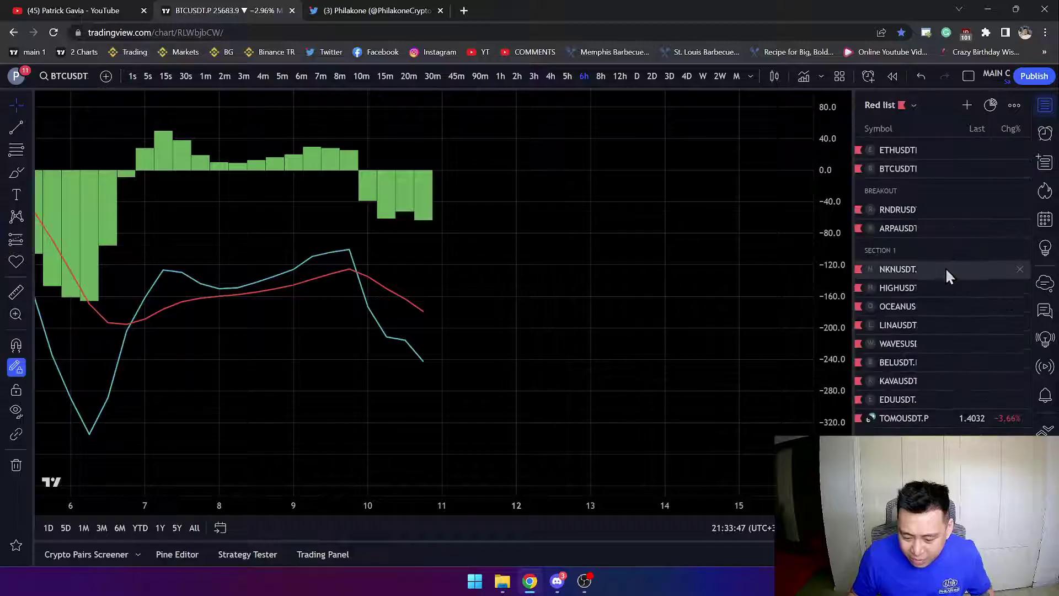
click(915, 106)
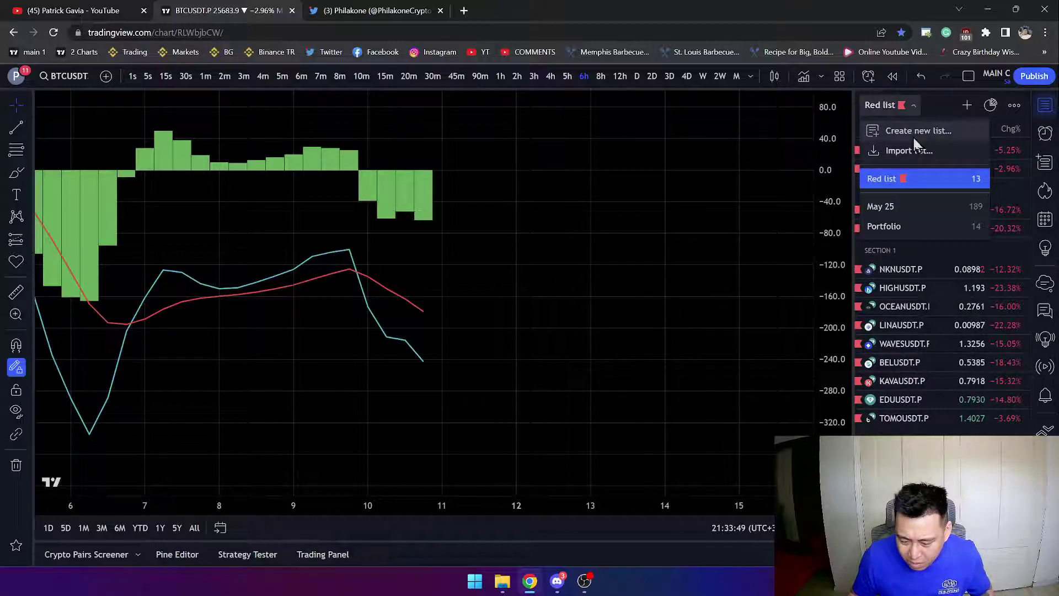
click(889, 208)
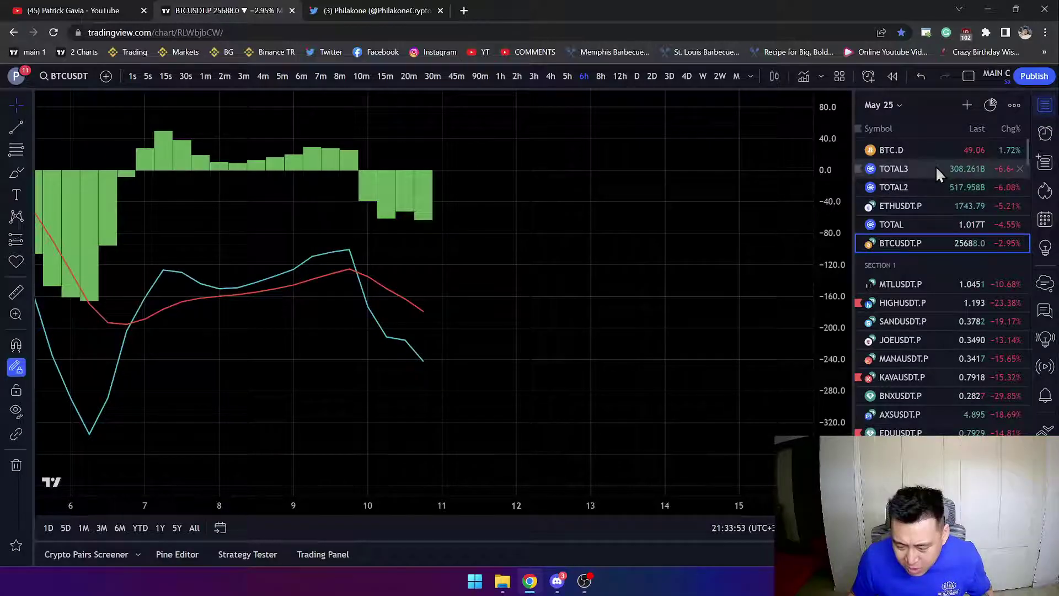
click(948, 155)
- Reset the 6-hour BTC.D chart view and zoom out and back in
right_click(563, 251)
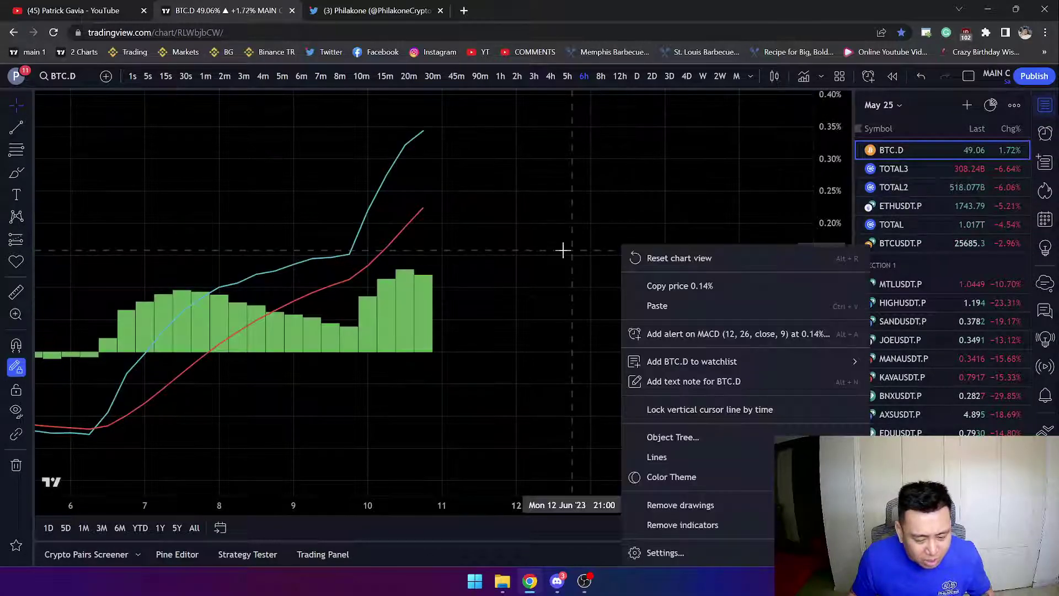
click(569, 303)
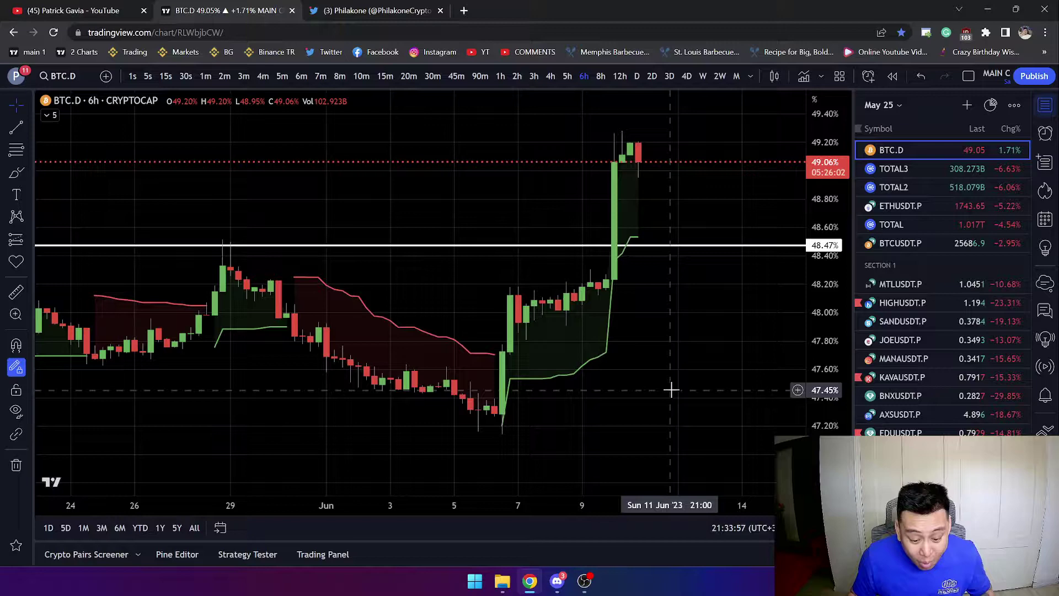
scroll(705, 301, up, 3)
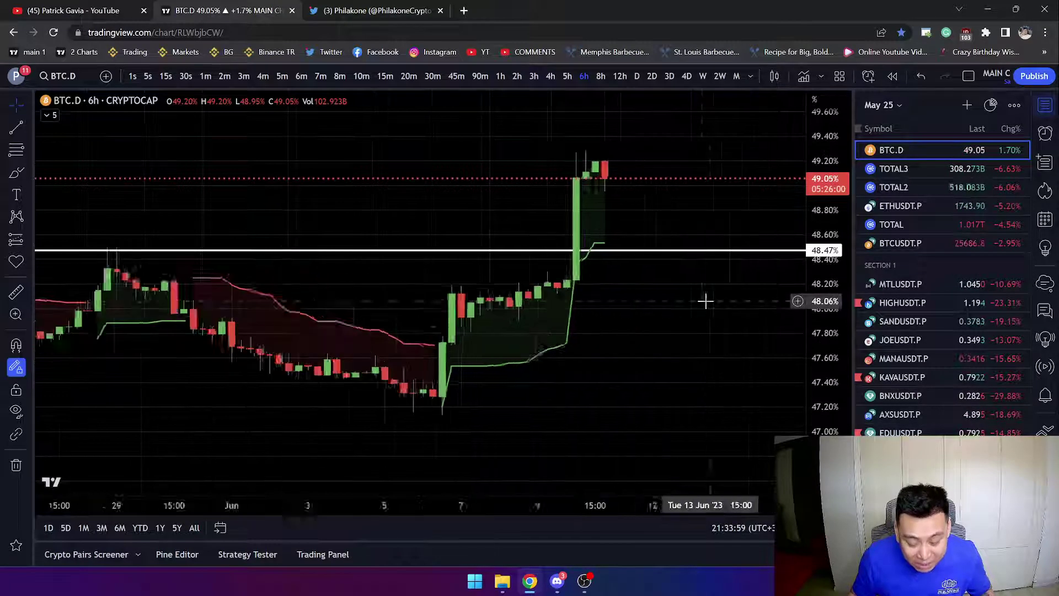
scroll(670, 270, up, 2)
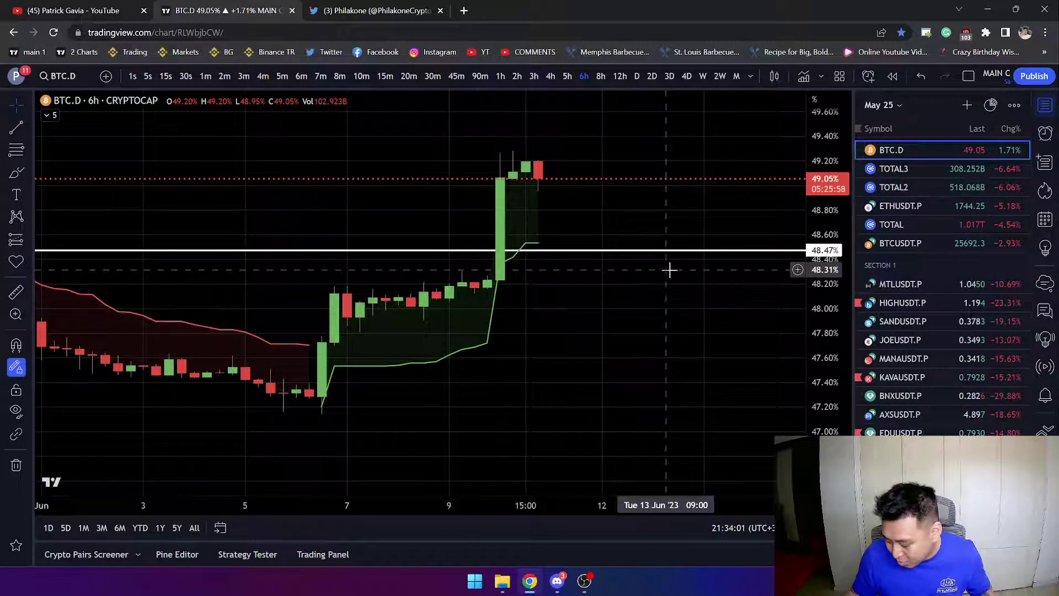
mouse_move(584, 581)
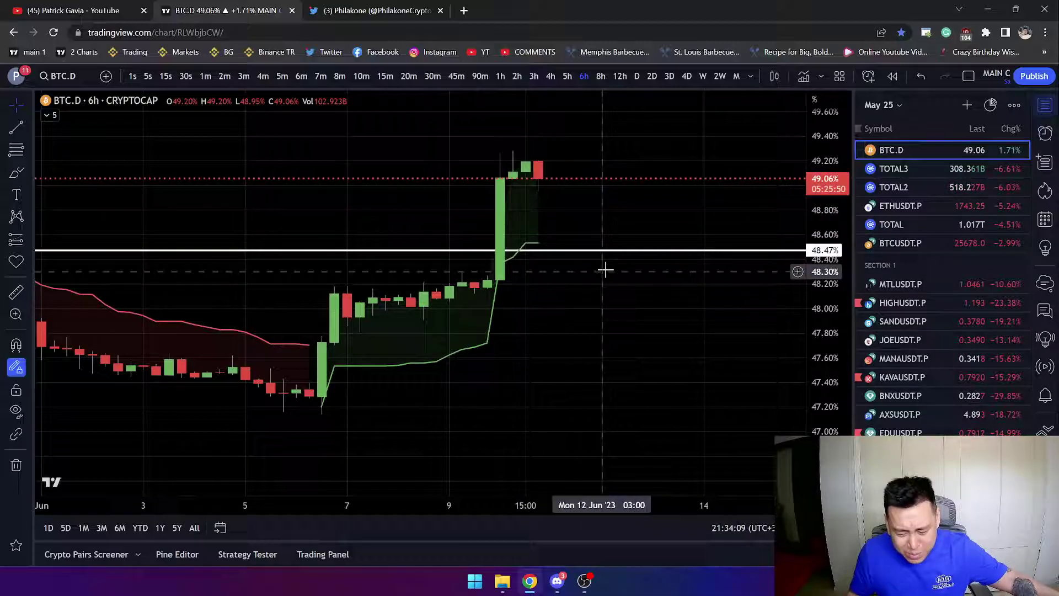
scroll(516, 312, down, 5)
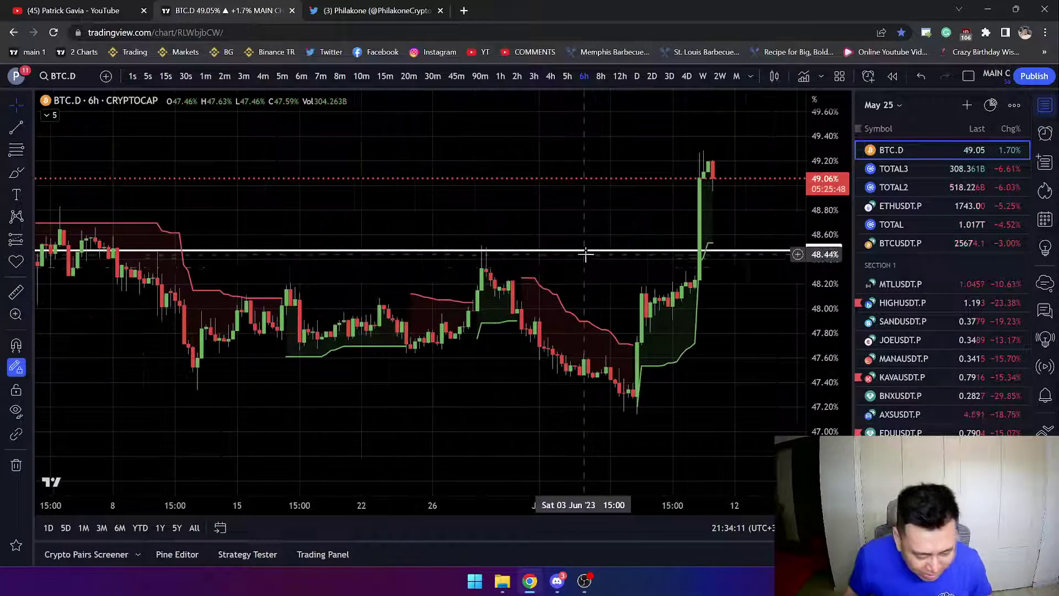
scroll(586, 254, down, 2)
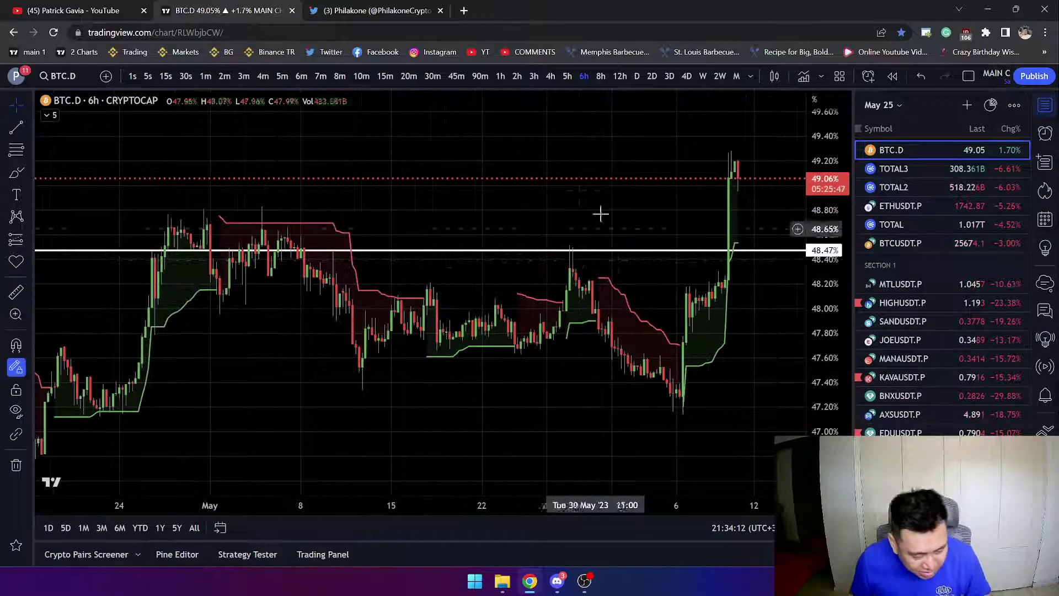
- Switch BTC.D to 2-day candles and zoom to roughly the past year
click(651, 76)
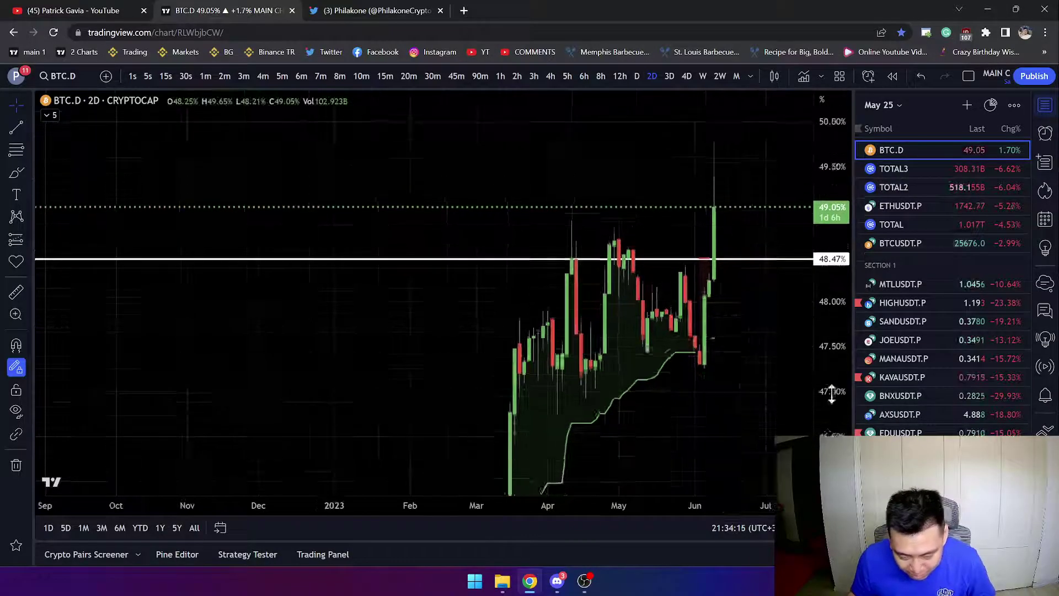
scroll(698, 372, down, 6)
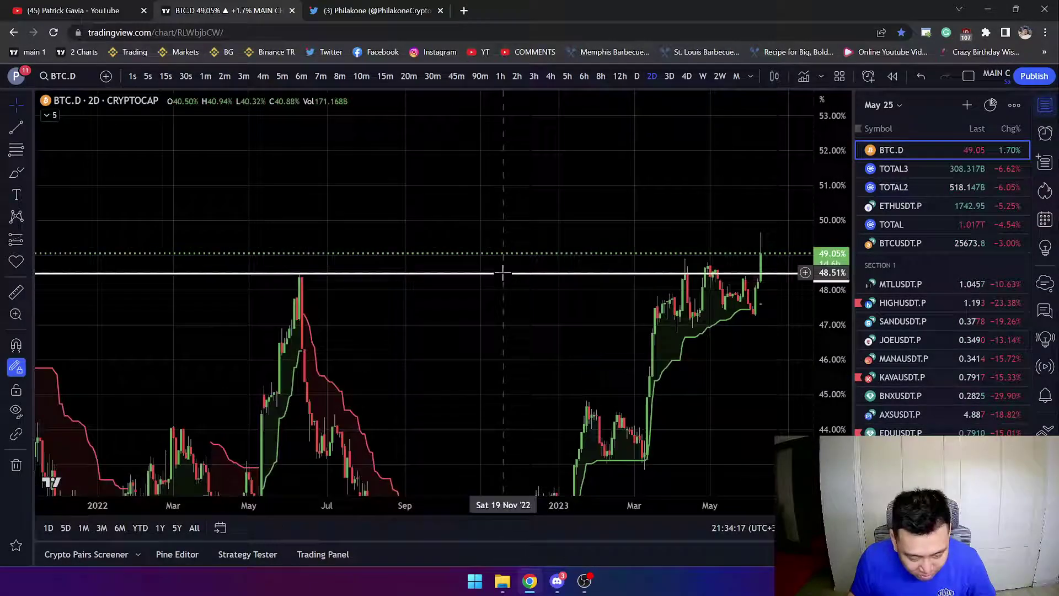
scroll(539, 326, down, 5)
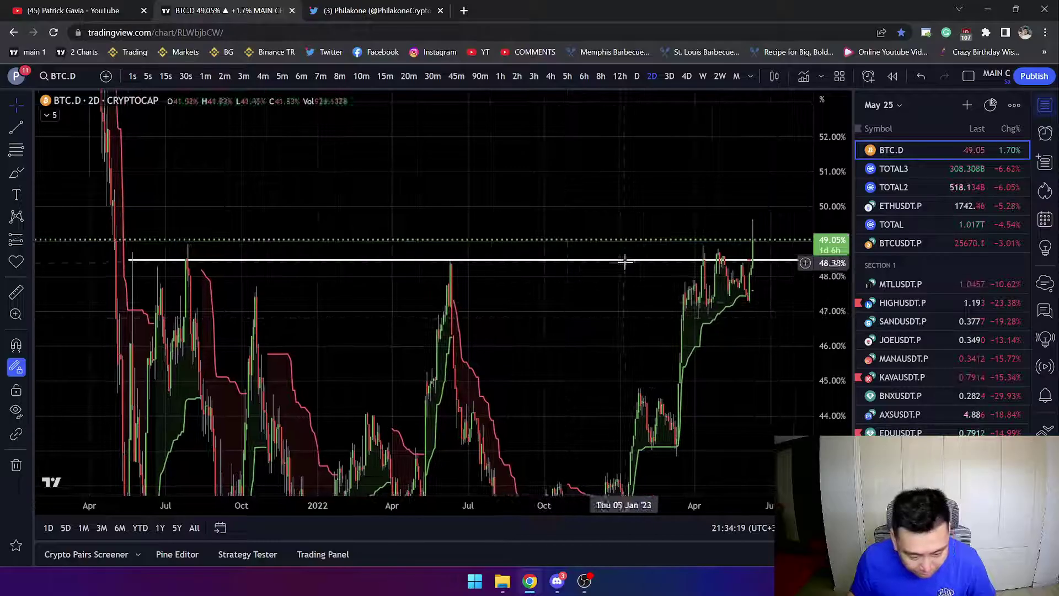
scroll(640, 255, up, 5)
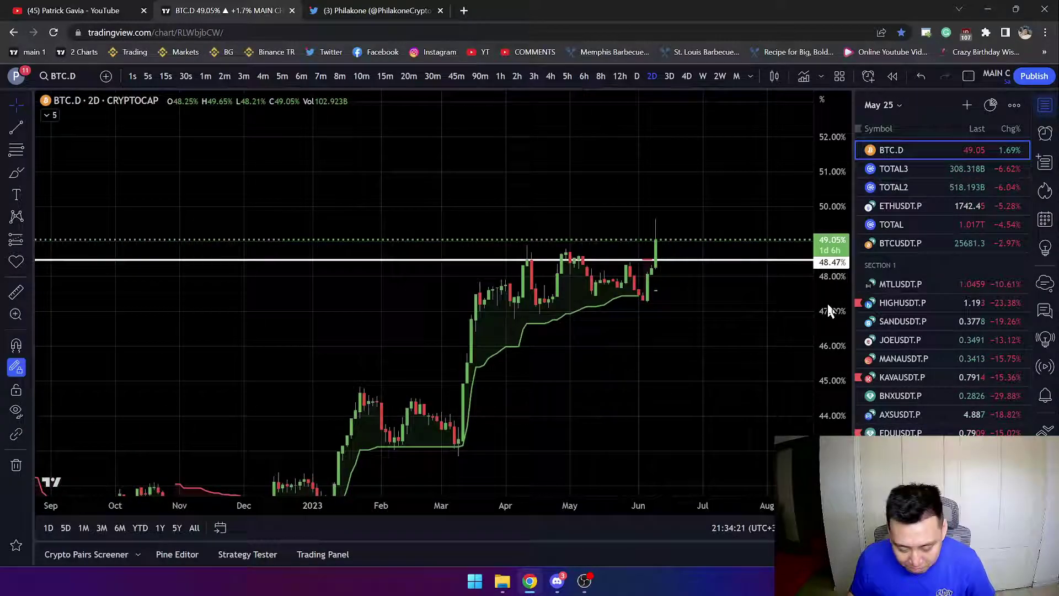
scroll(631, 274, up, 3)
- Open TOTAL2 then TOTAL, center the recent candles, and measure the latest drop from about 1.064T
click(925, 187)
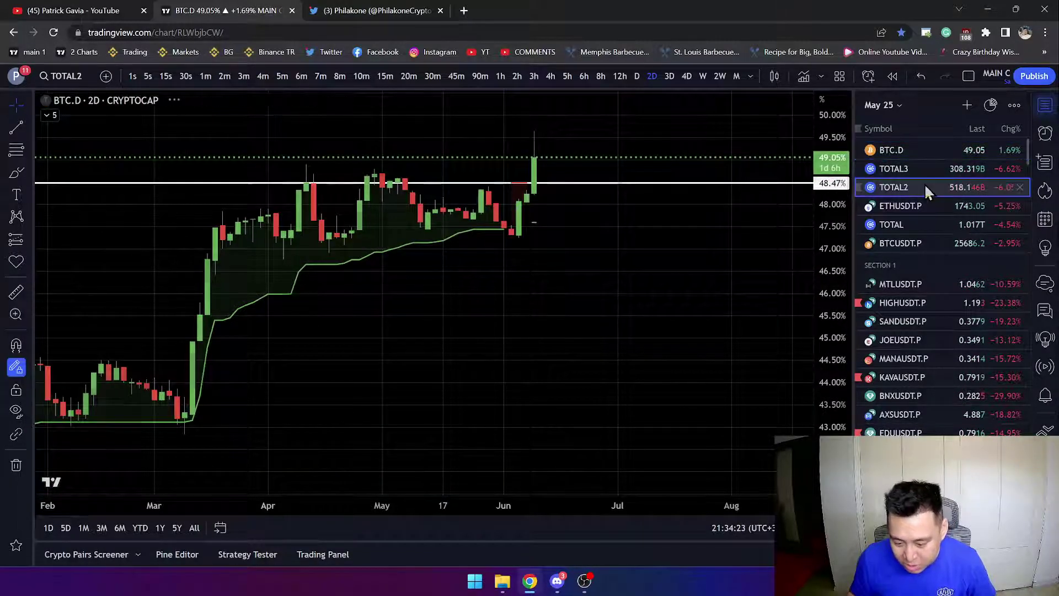
click(908, 222)
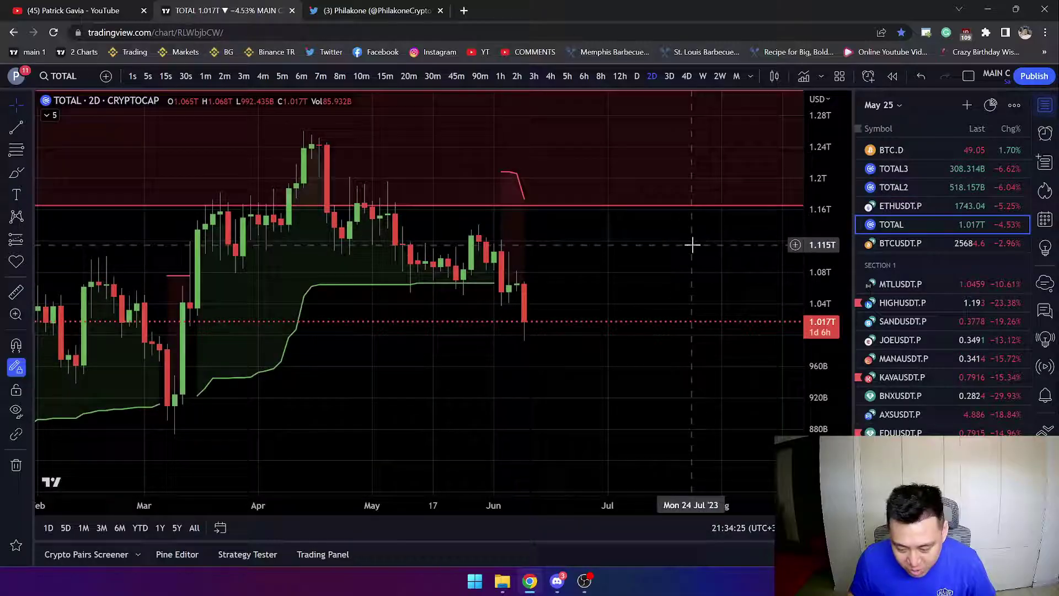
scroll(627, 241, down, 3)
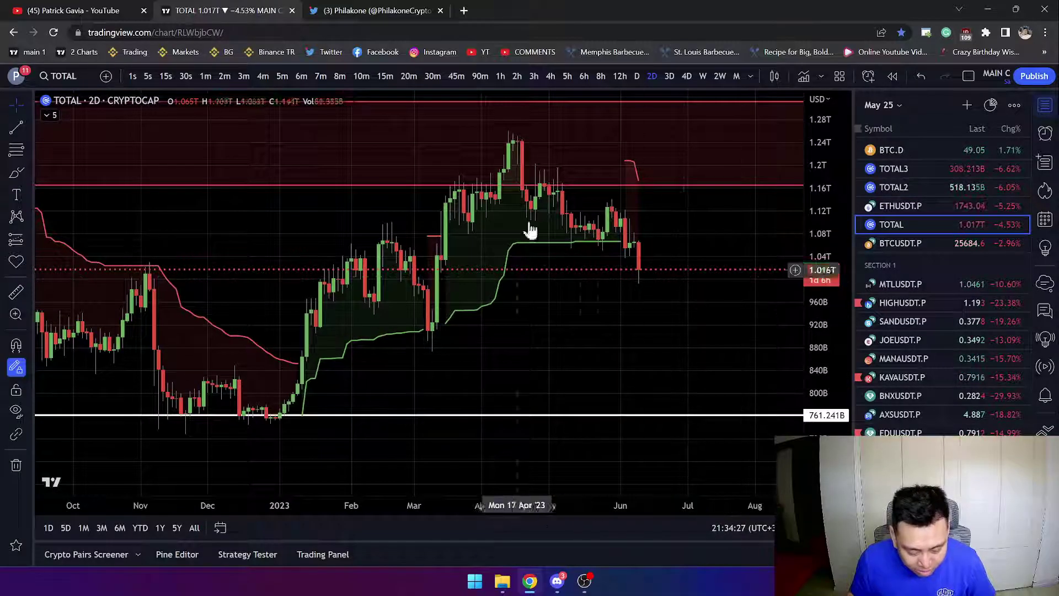
drag(515, 143, 626, 265)
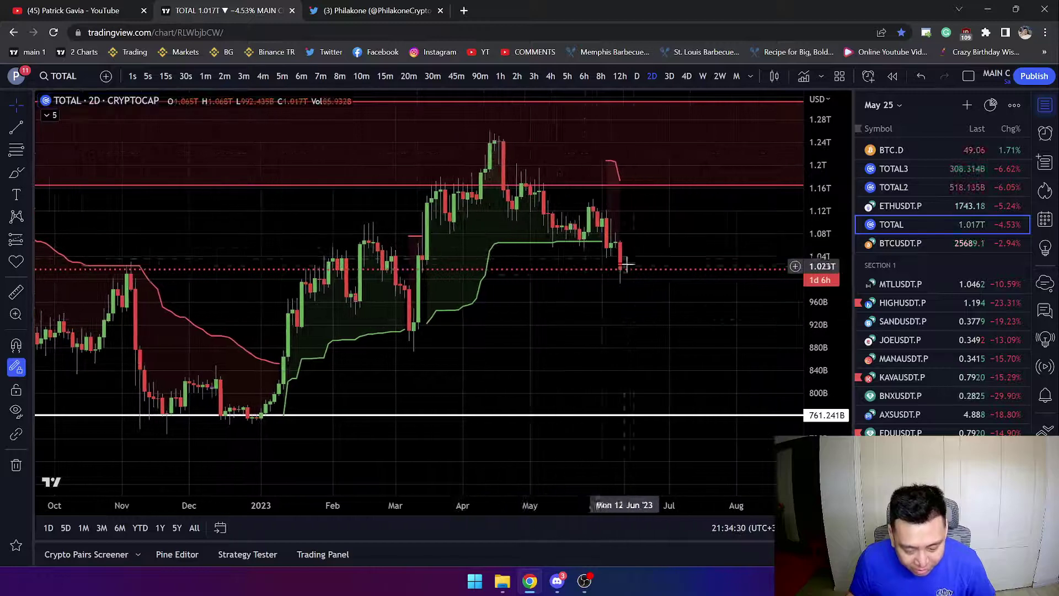
shift+click(603, 243)
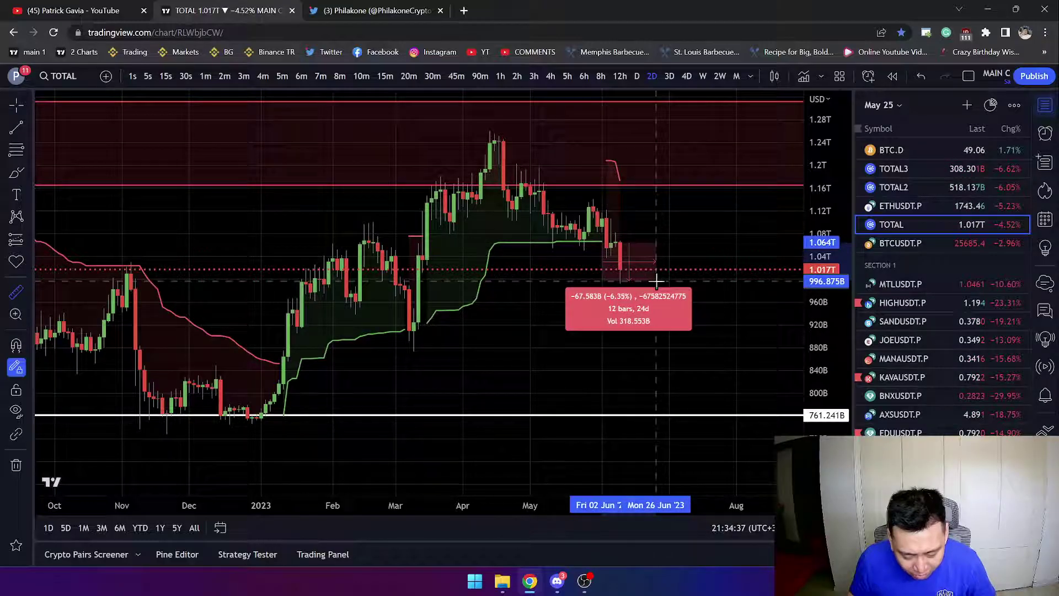
- Clear the measurement, switch to 4-day candles, stretch the price scale, and open TOTAL2
click(657, 283)
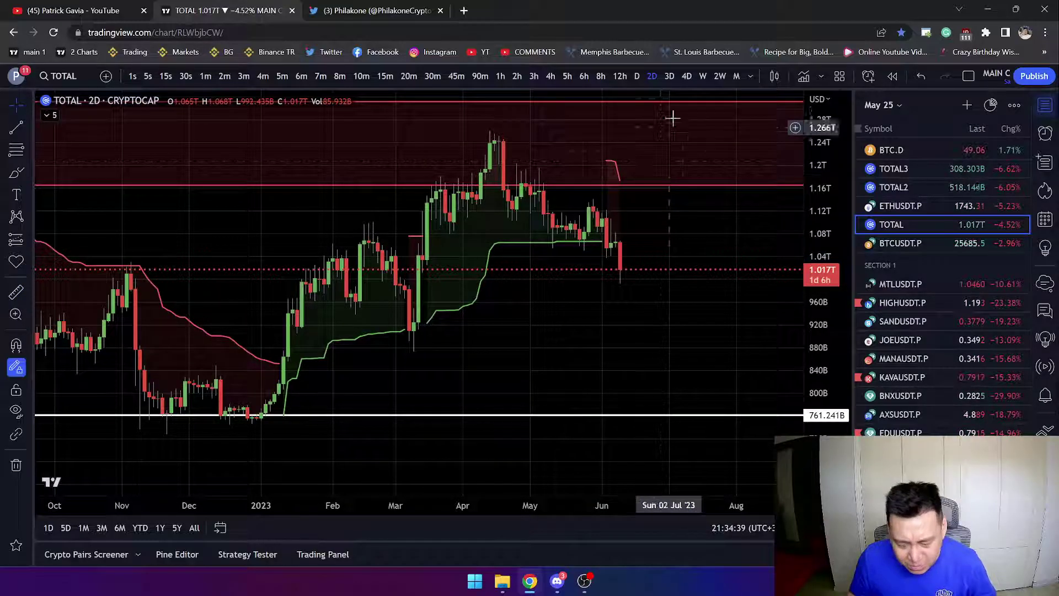
click(692, 77)
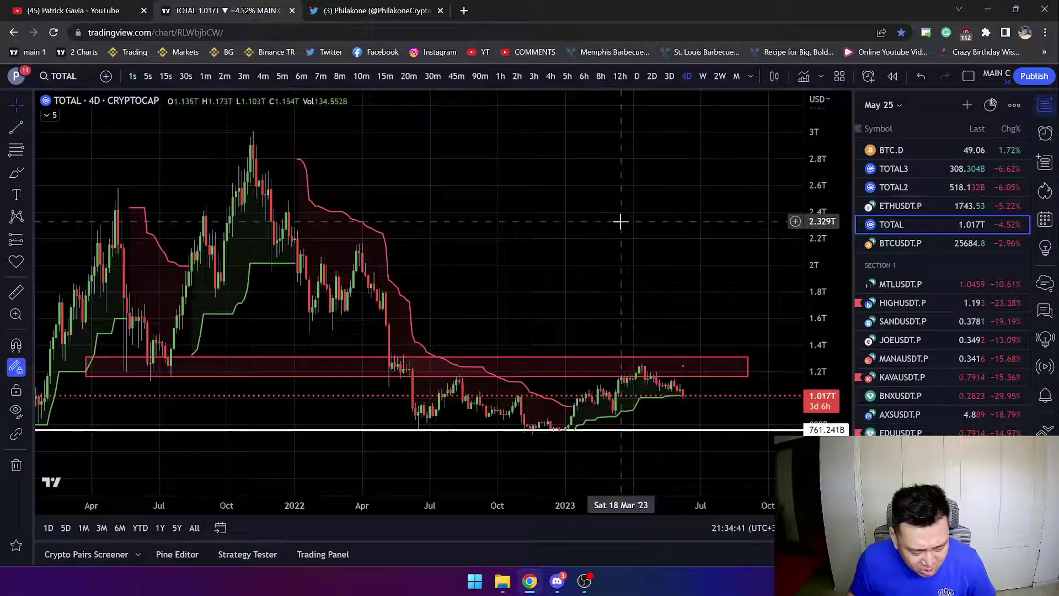
drag(815, 353, 809, 327)
drag(690, 232, 676, 193)
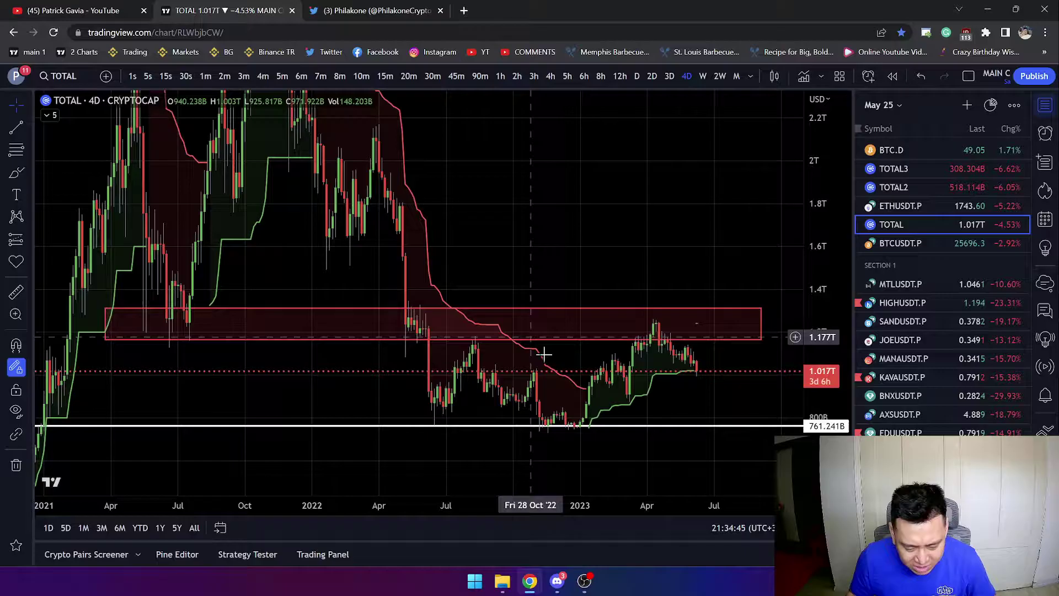
click(918, 186)
scroll(621, 219, up, 5)
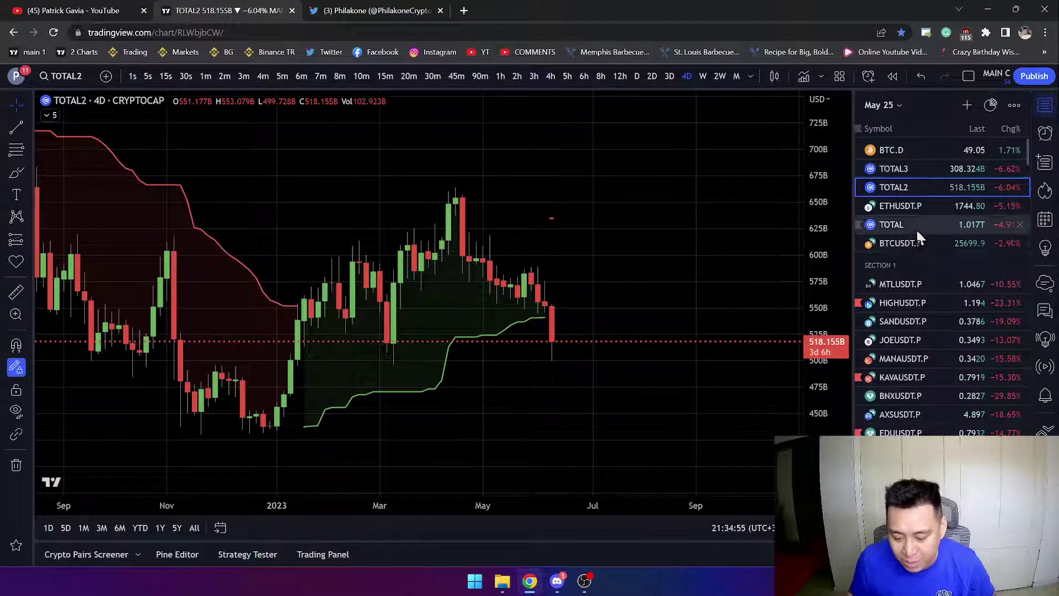
- Open BTCUSDT.P, go from 2-day to 3-day candles, and zoom in and out
click(911, 243)
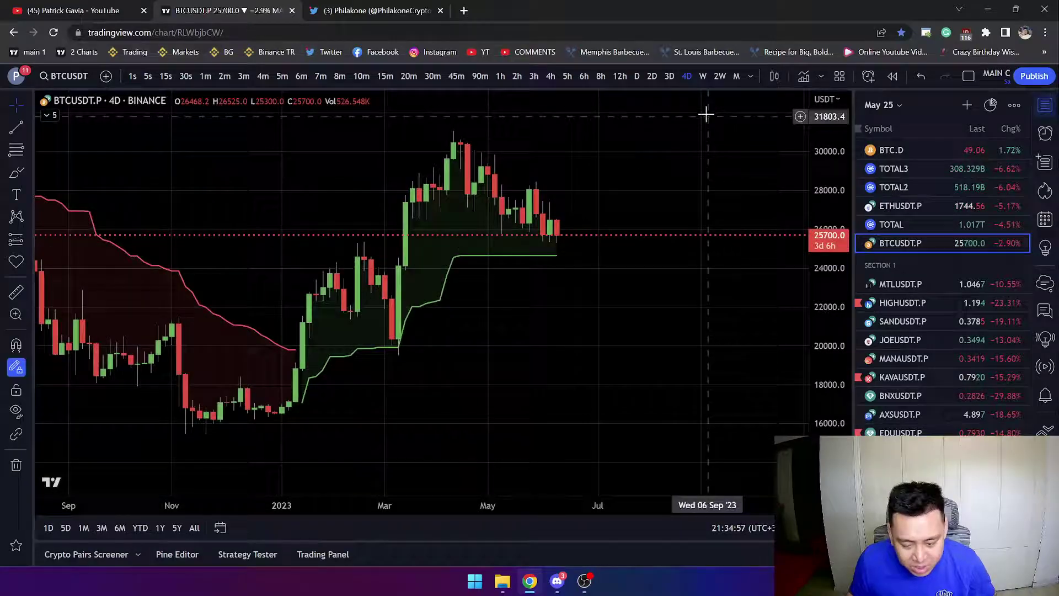
click(651, 80)
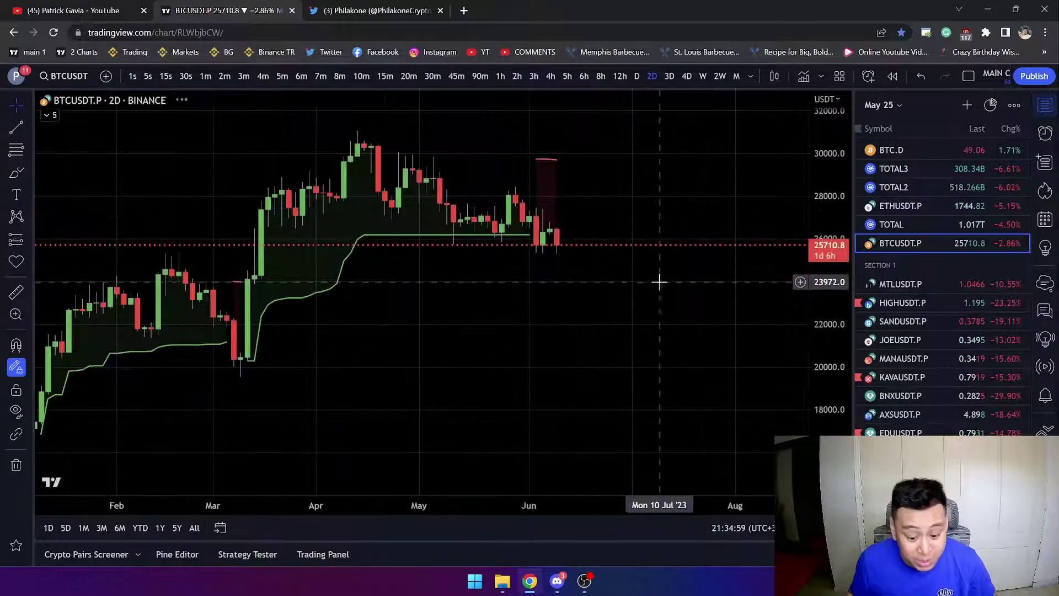
click(670, 78)
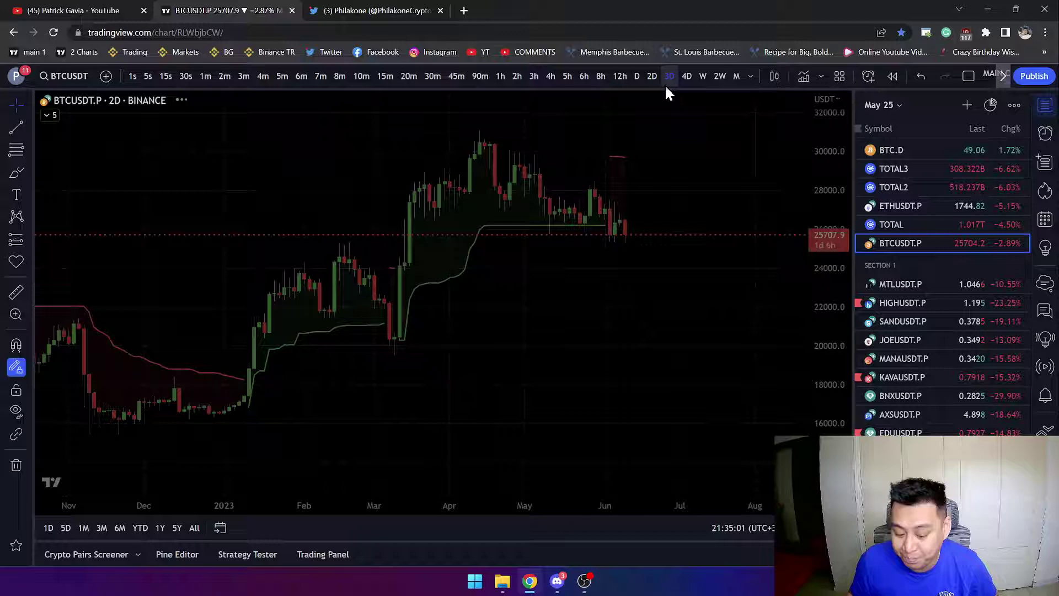
scroll(615, 277, up, 3)
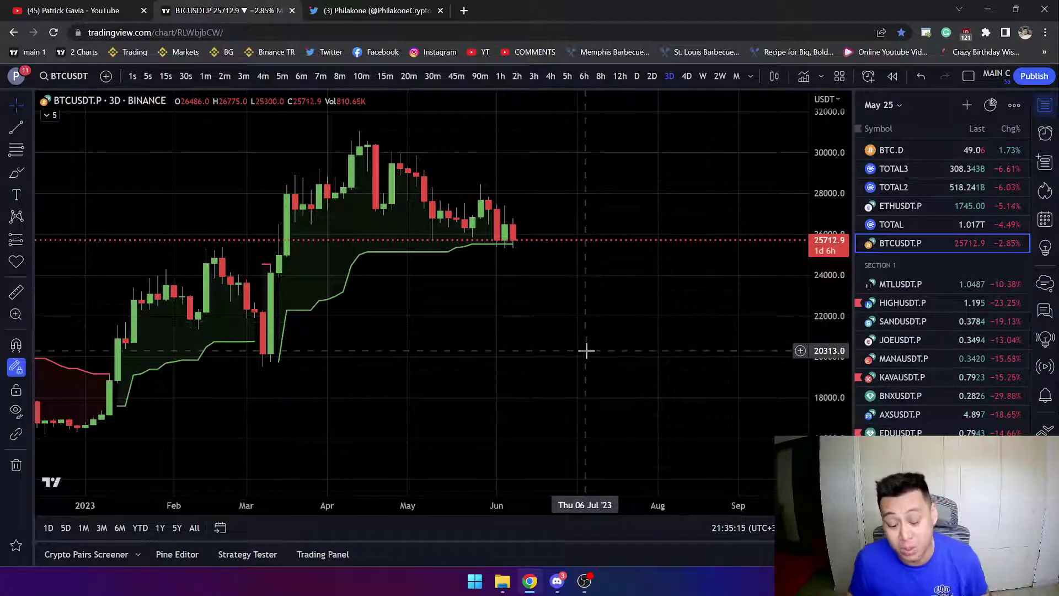
scroll(568, 347, down, 4)
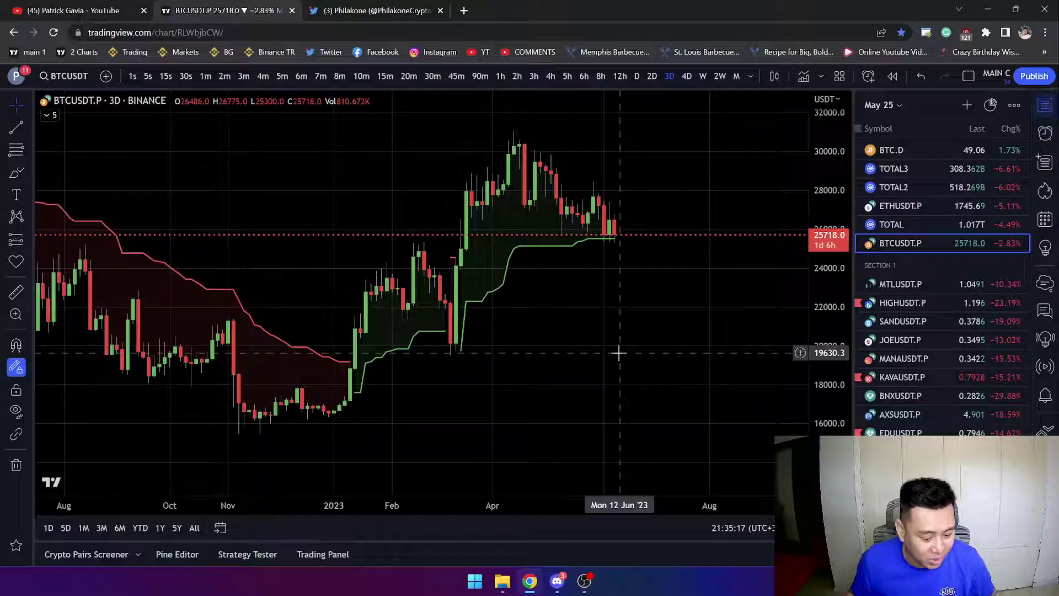
scroll(629, 397, up, 4)
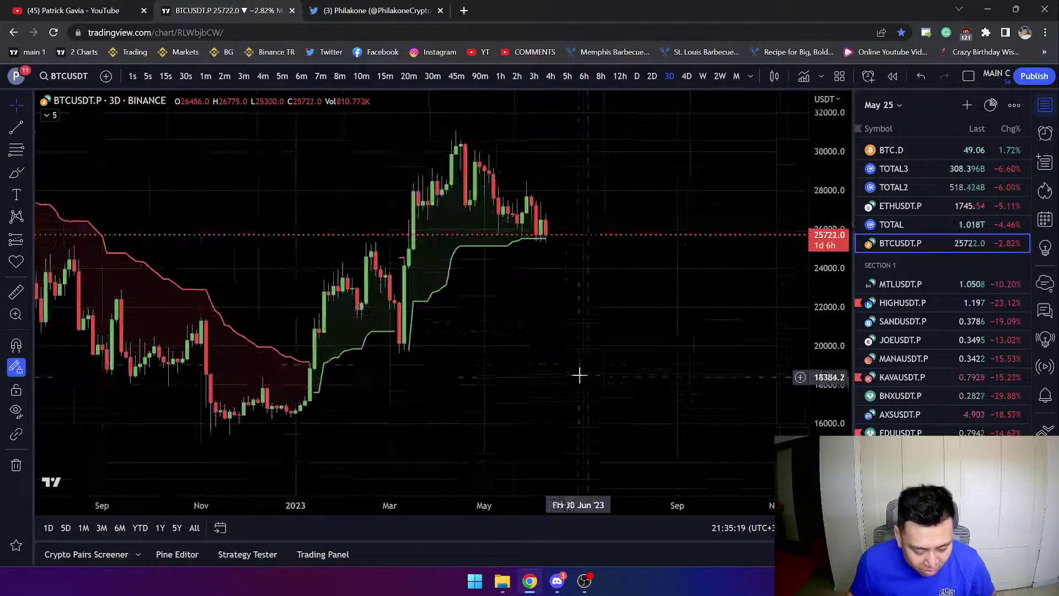
scroll(588, 349, down, 3)
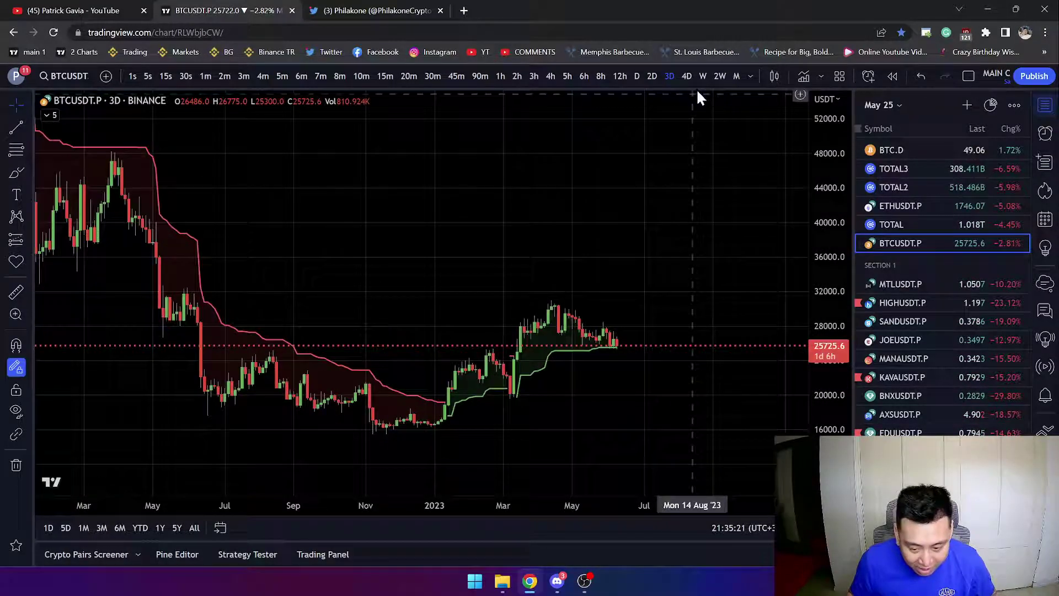
- Load the BTCUSD all-time index chart and switch from 2-week to monthly candles
click(78, 72)
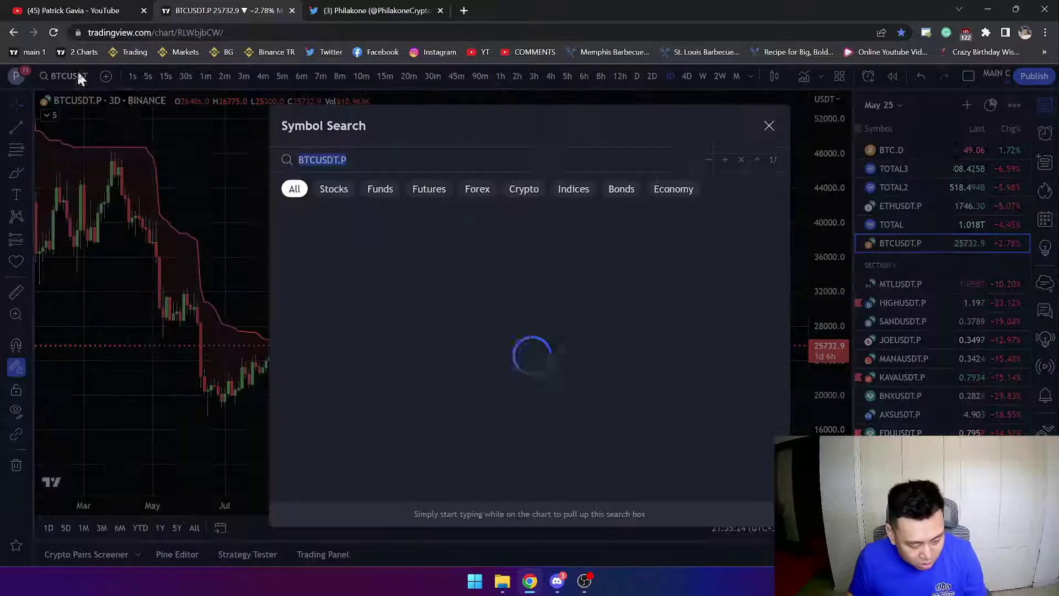
text(BTCUSD)
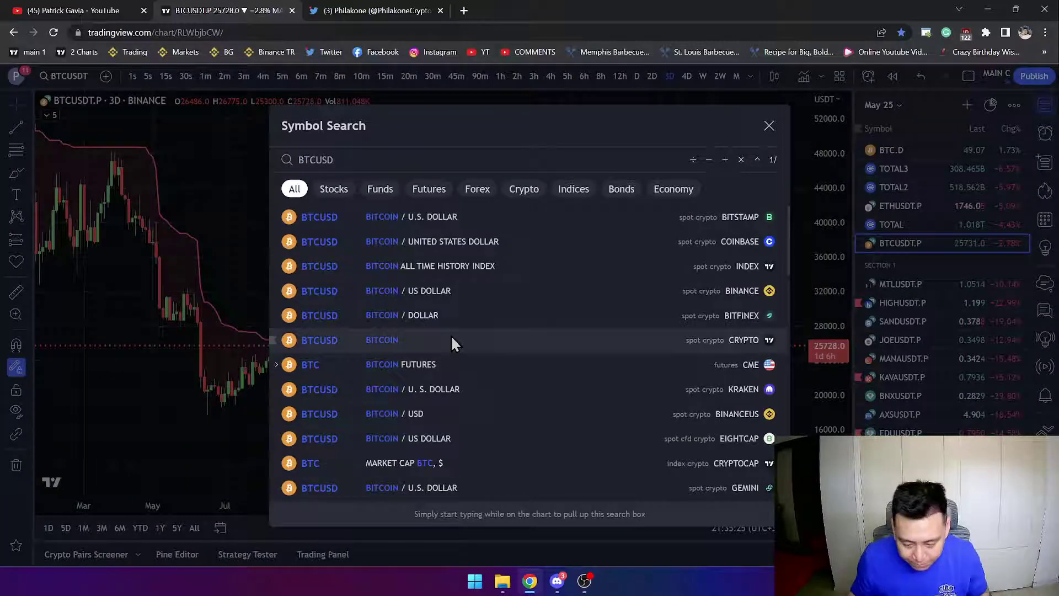
click(531, 264)
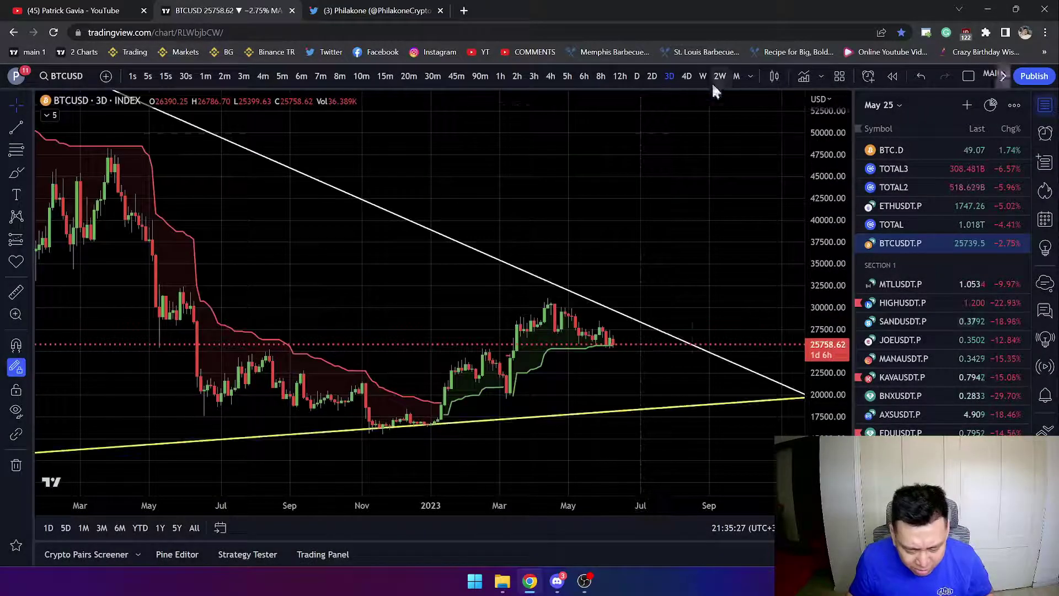
scroll(644, 281, down, 6)
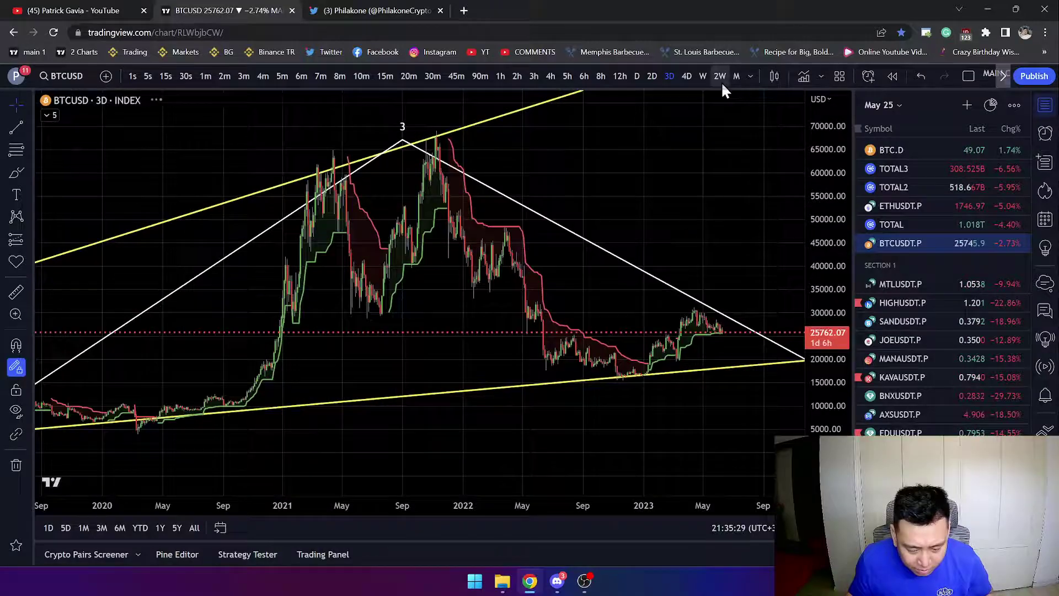
click(720, 76)
scroll(606, 248, up, 5)
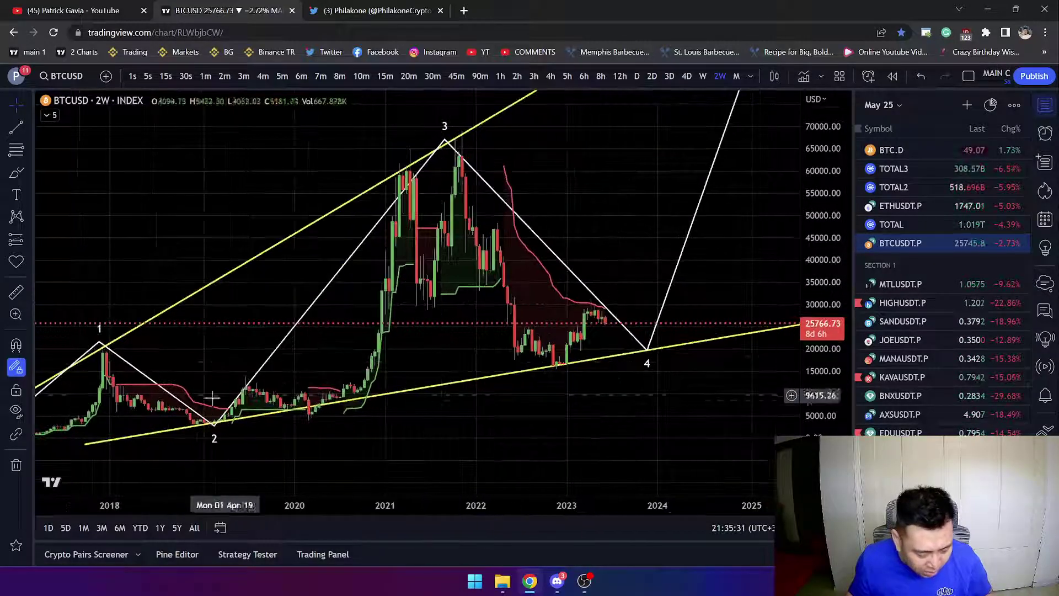
click(736, 77)
scroll(403, 402, up, 5)
- Frame the long-term trendline, move its lower end, and place wave point 4 at February 2024
drag(417, 418, 295, 406)
scroll(572, 425, down, 3)
drag(573, 425, 495, 369)
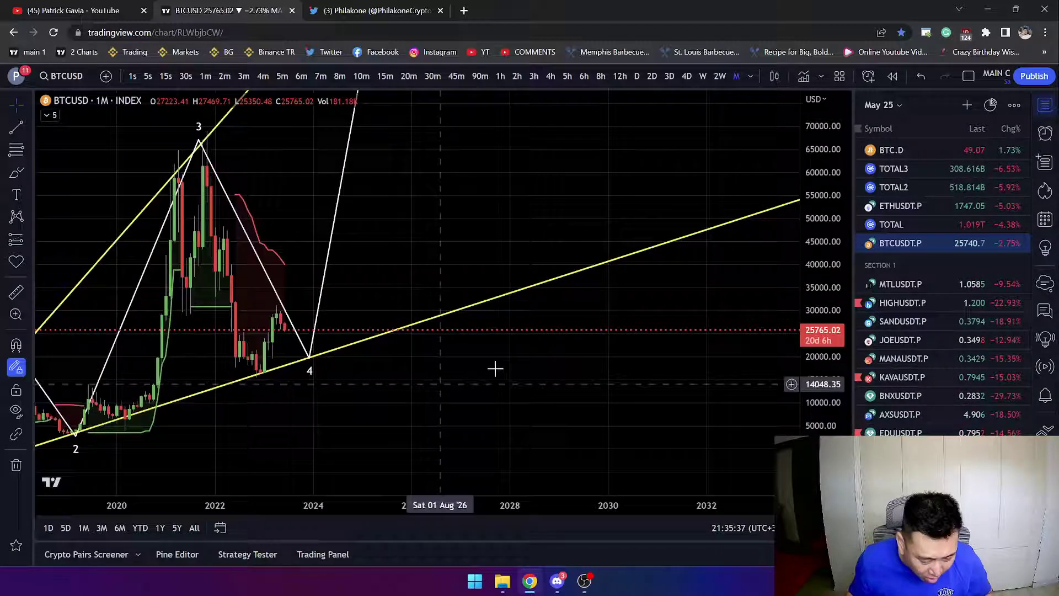
scroll(539, 367, down, 4)
drag(773, 190, 654, 232)
drag(430, 416, 617, 439)
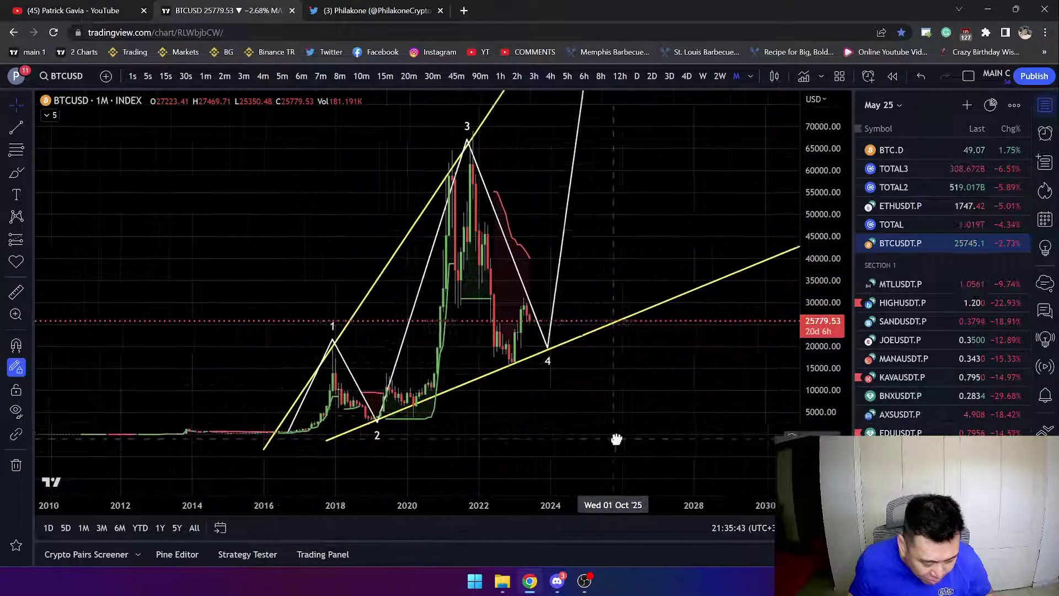
scroll(617, 440, up, 5)
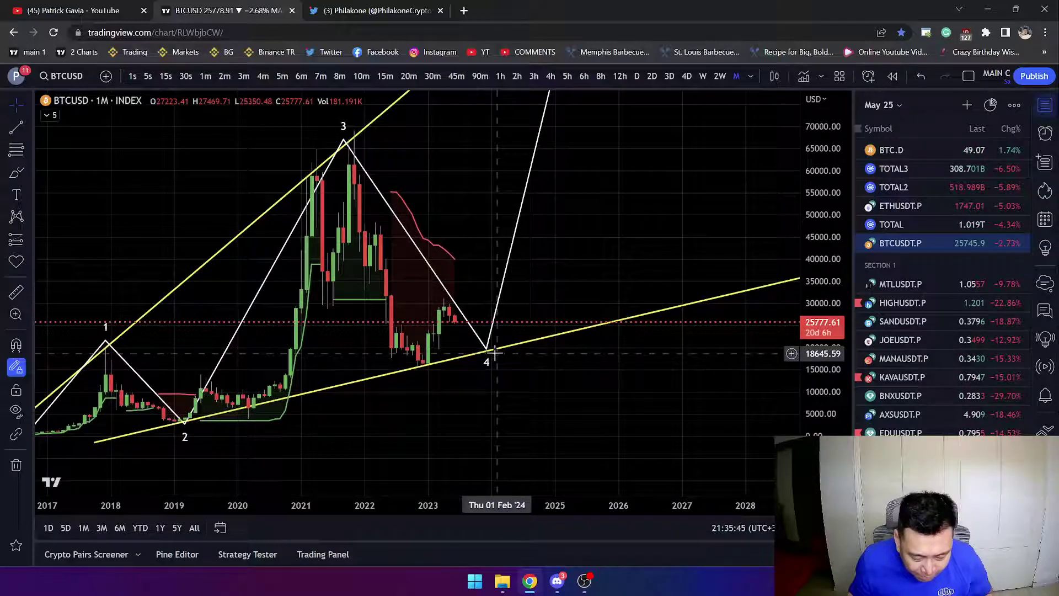
drag(487, 353, 496, 351)
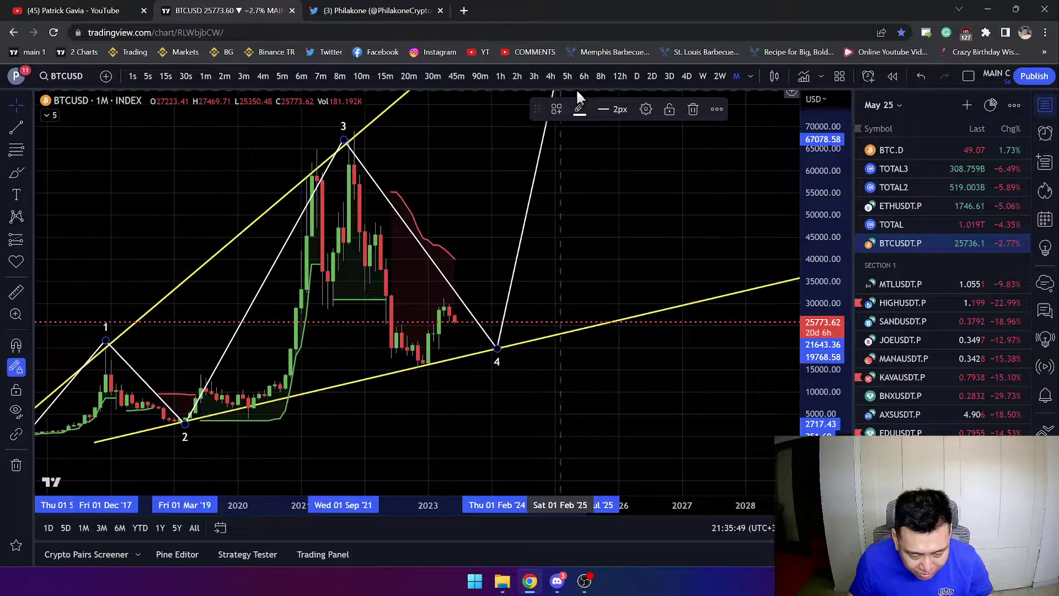
- Switch to 3-day candles and brush a circle where price meets the lower trendline
click(668, 77)
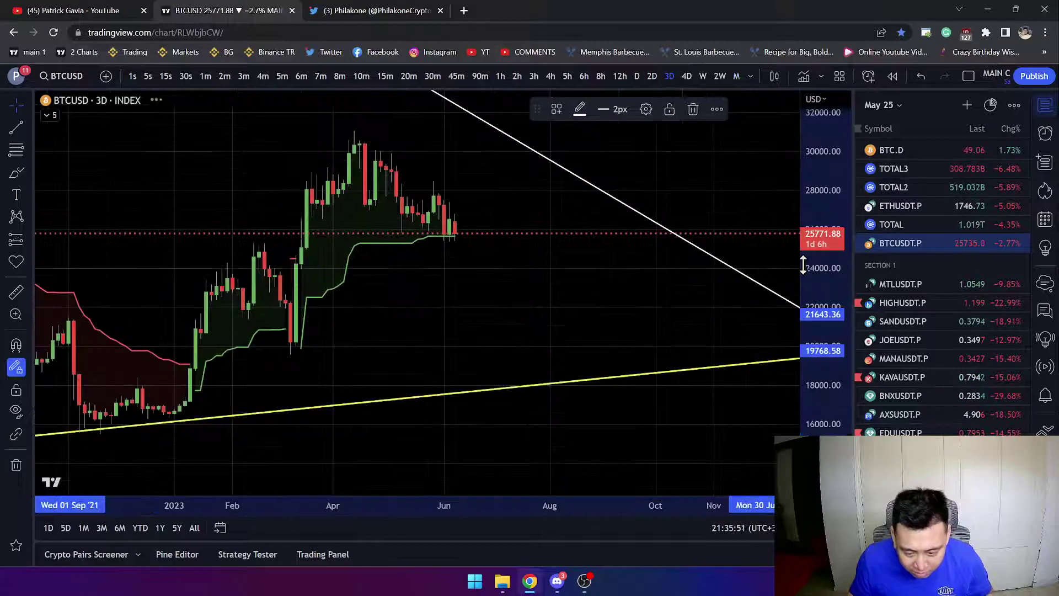
drag(687, 382, 530, 246)
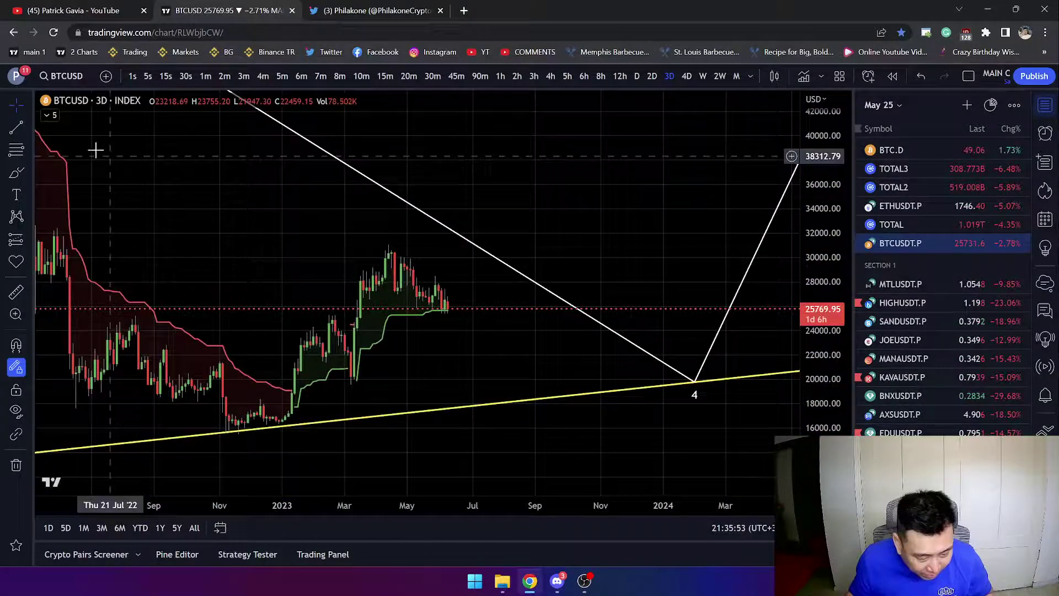
click(17, 172)
drag(418, 385, 527, 381)
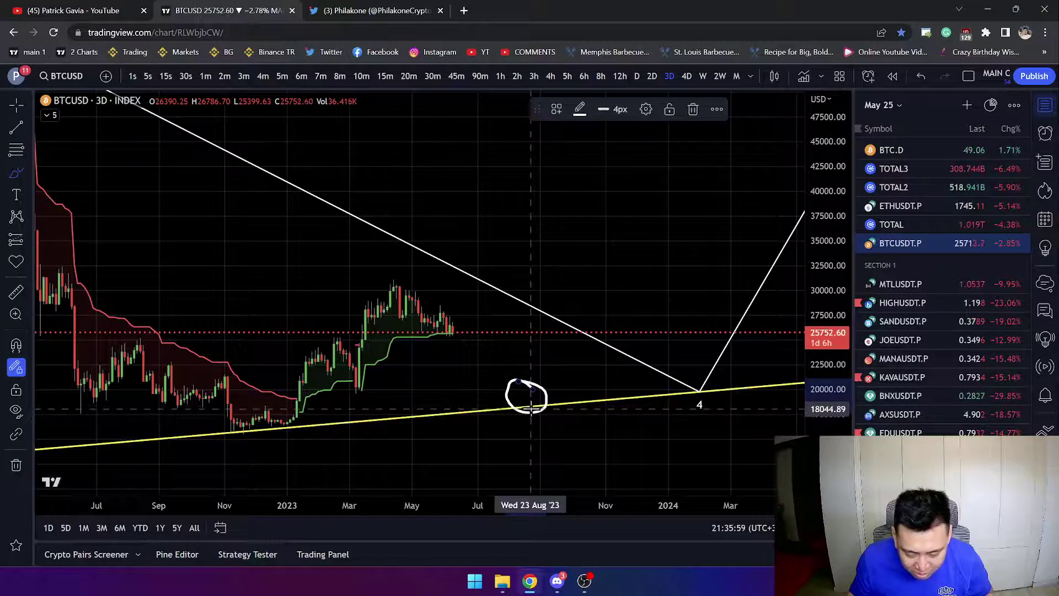
- Move the hand-drawn circle lower, delete it, and zoom out to the whole wedge
right_click(524, 409)
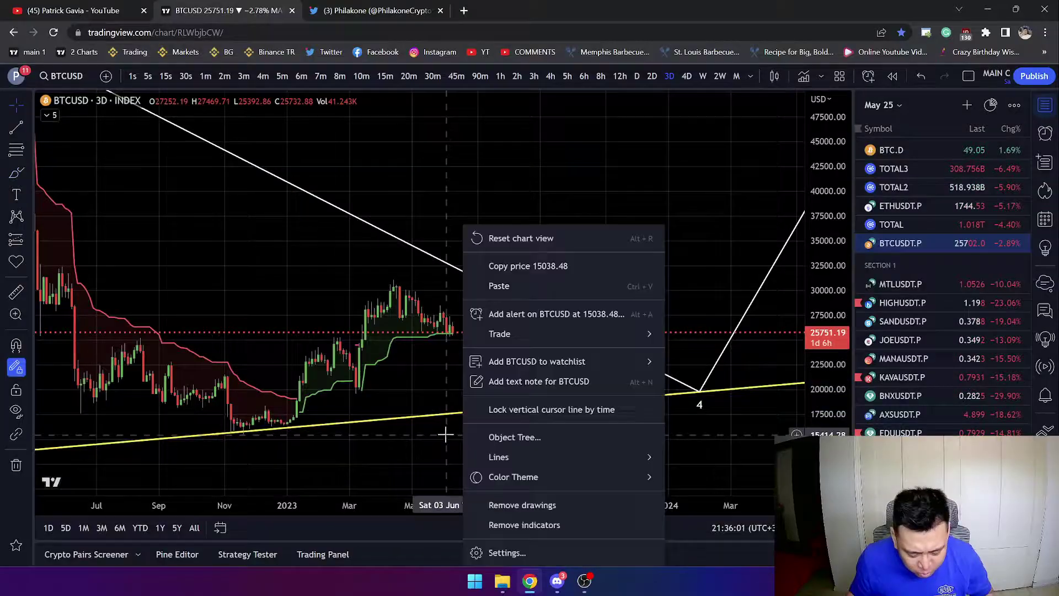
click(520, 377)
drag(524, 389, 490, 403)
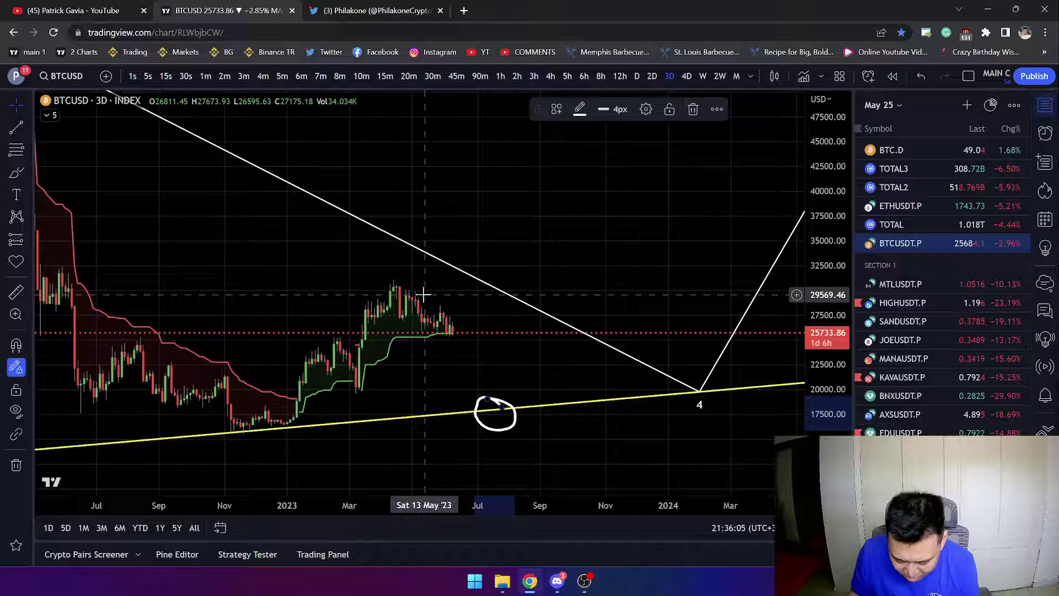
key(Delete)
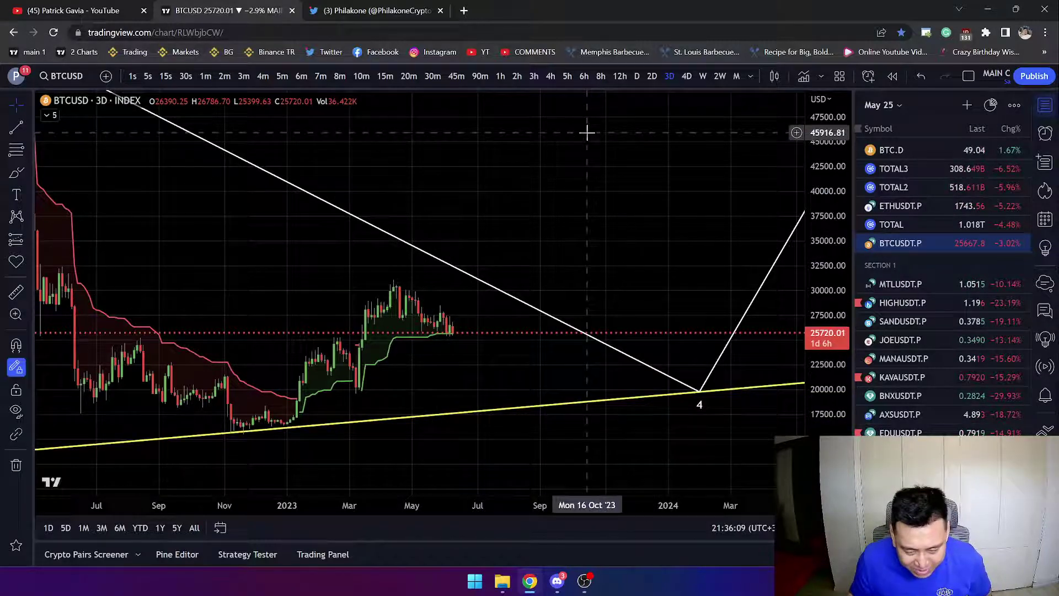
scroll(494, 217, down, 6)
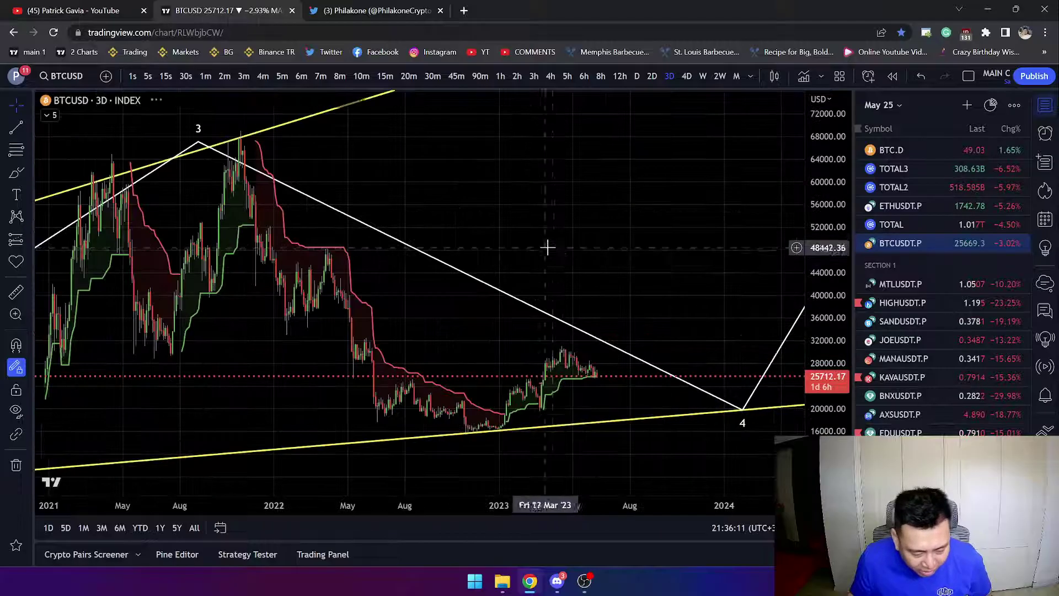
scroll(436, 287, down, 5)
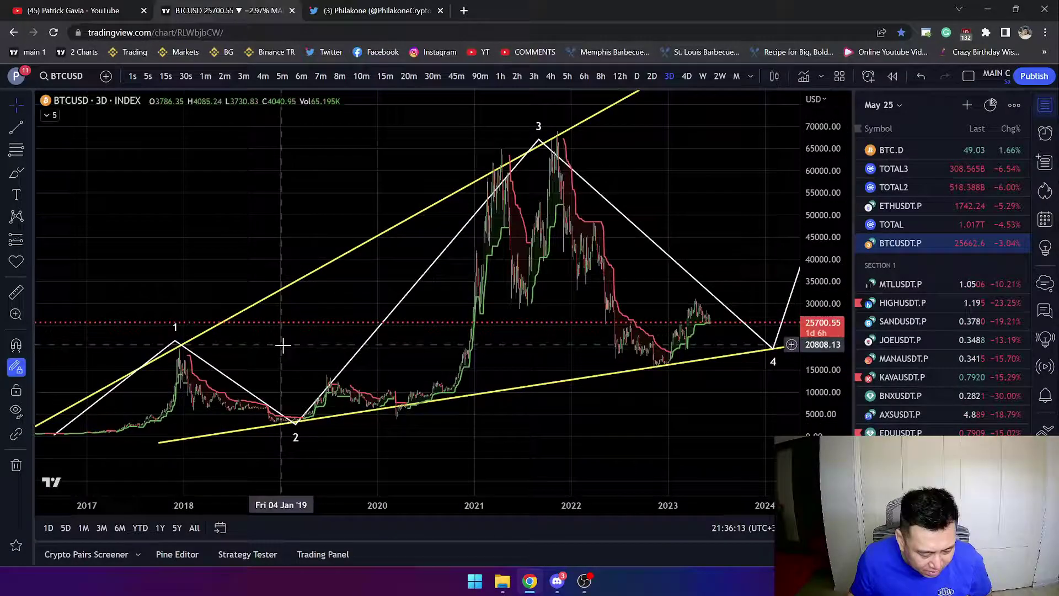
- Measure the roughly 335% rally from the December 2018 low to the June 2019 high
drag(284, 345, 655, 440)
scroll(670, 438, up, 8)
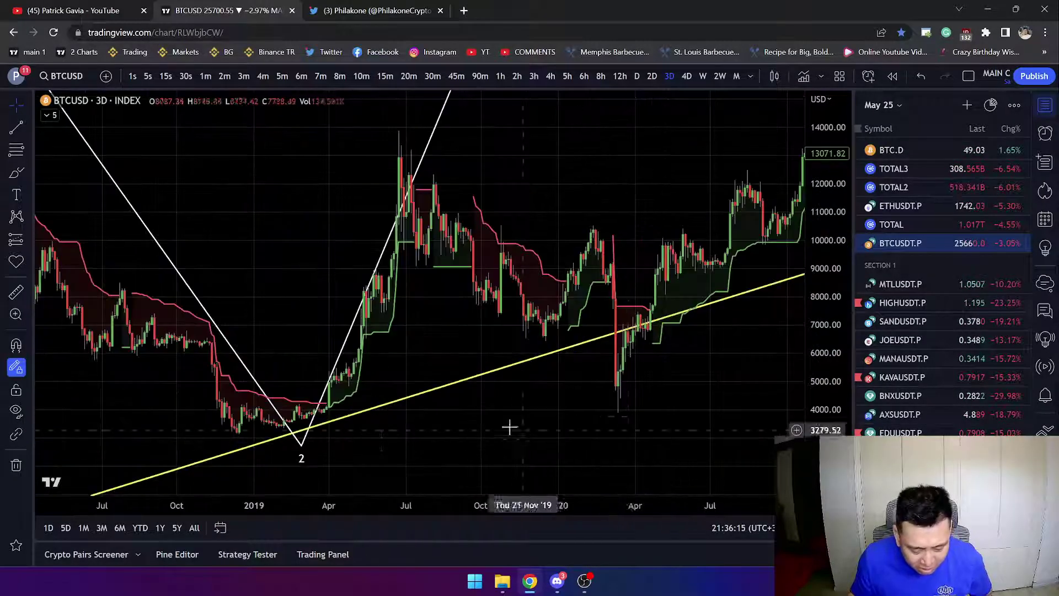
shift+click(238, 432)
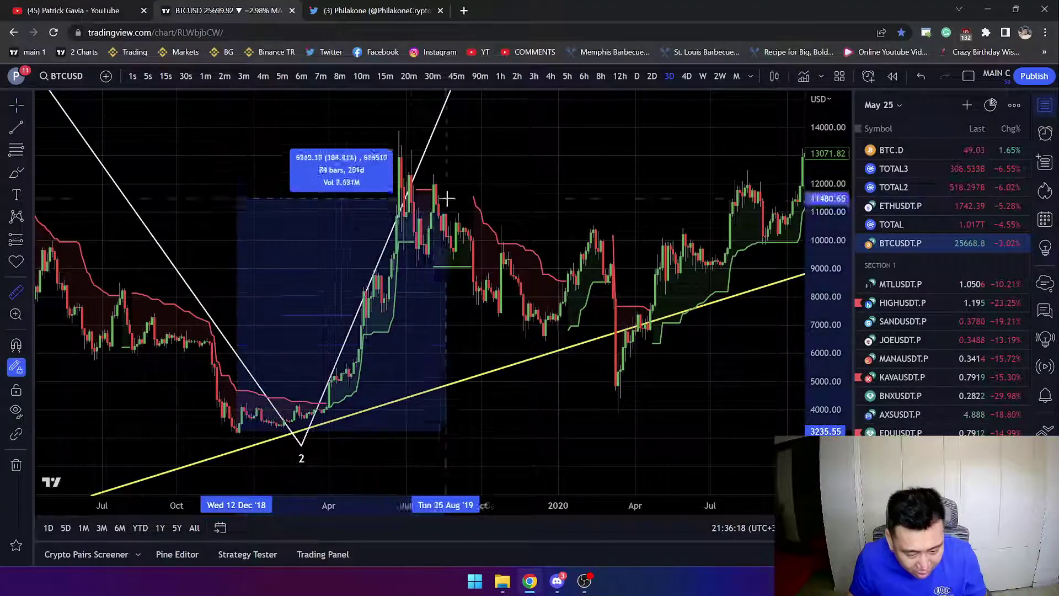
click(403, 131)
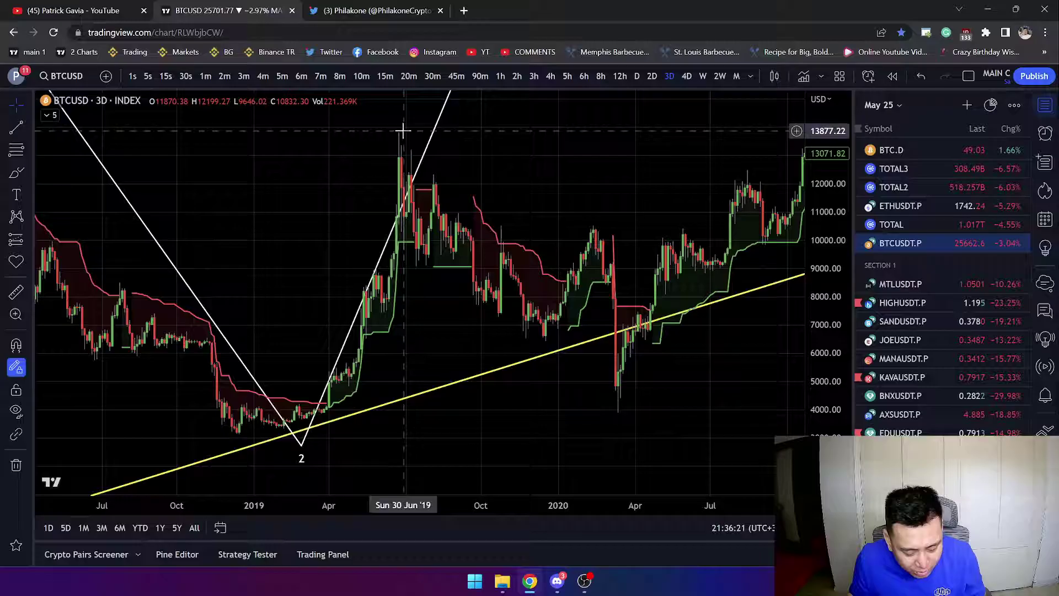
- Measure the roughly 72% drop from the June 2019 high to the March 2020 low
shift+click(405, 132)
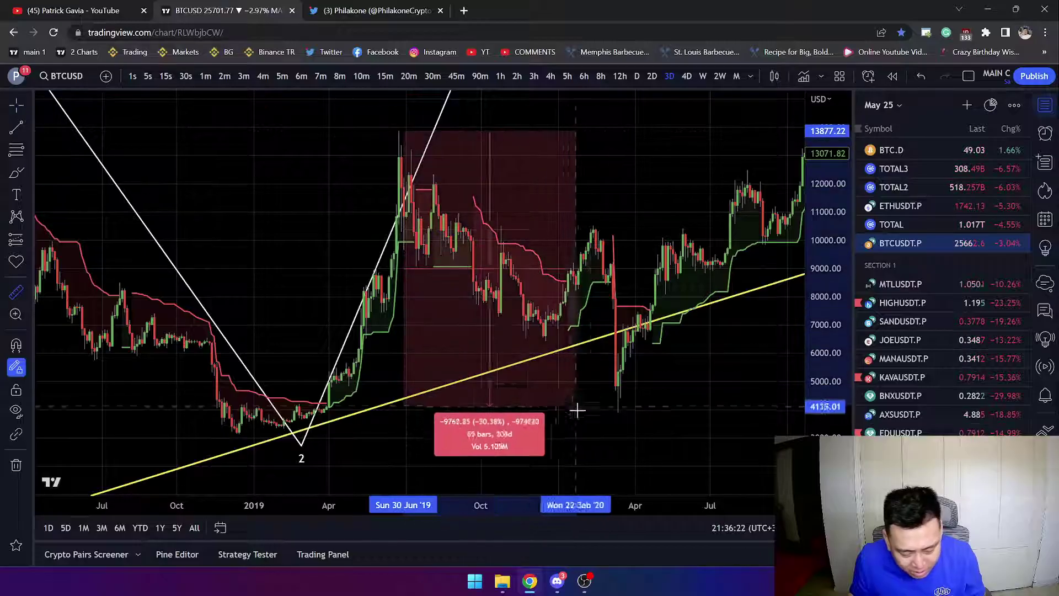
click(619, 412)
scroll(655, 425, down, 3)
drag(704, 241, 453, 236)
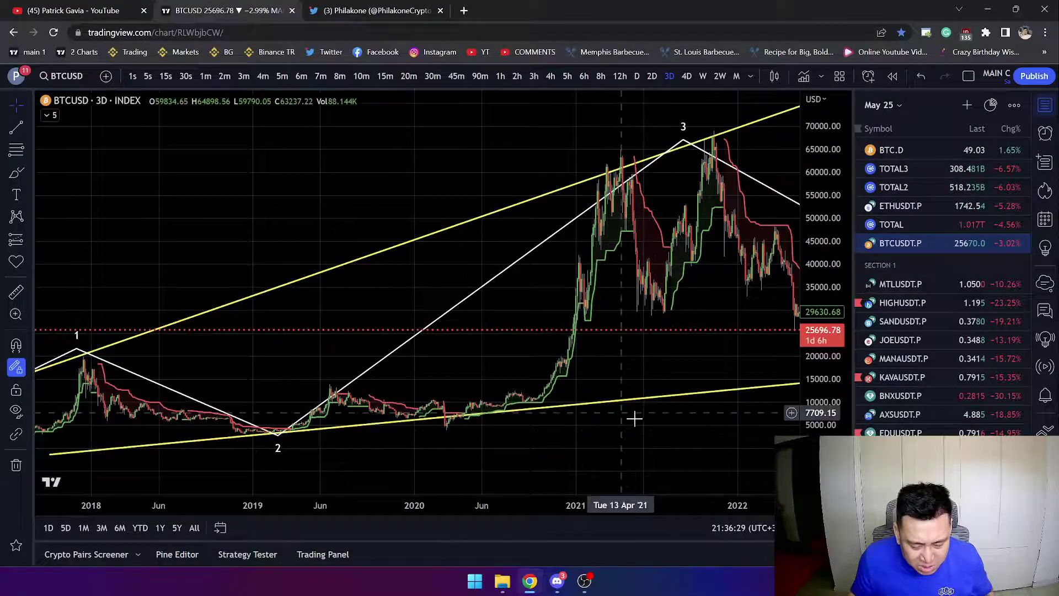
- Use the Brush to sketch a white dip from recent candles to a circle on the lower yellow trendline
drag(635, 420, 305, 407)
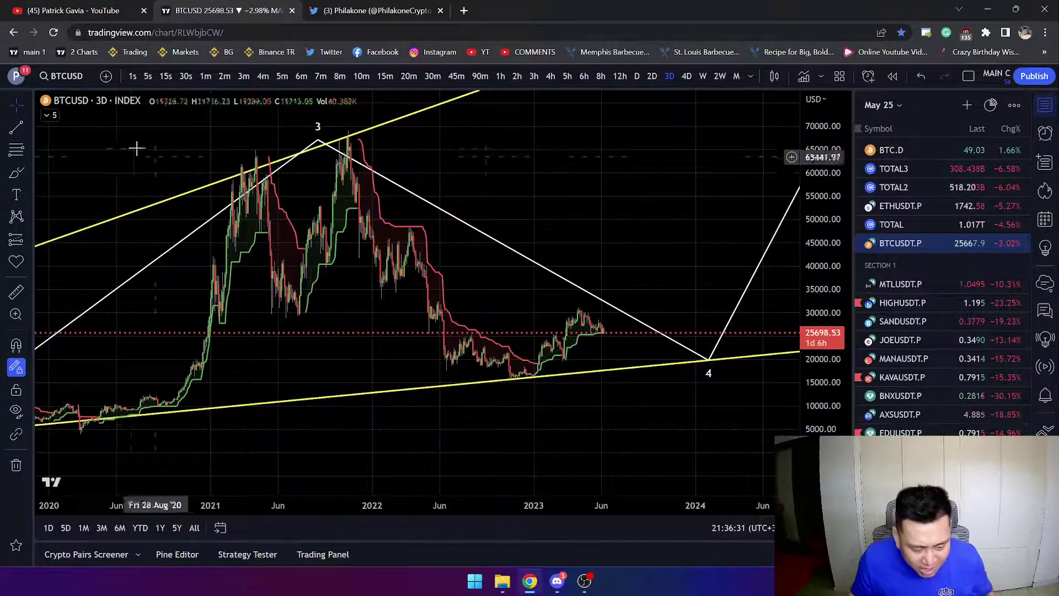
click(16, 173)
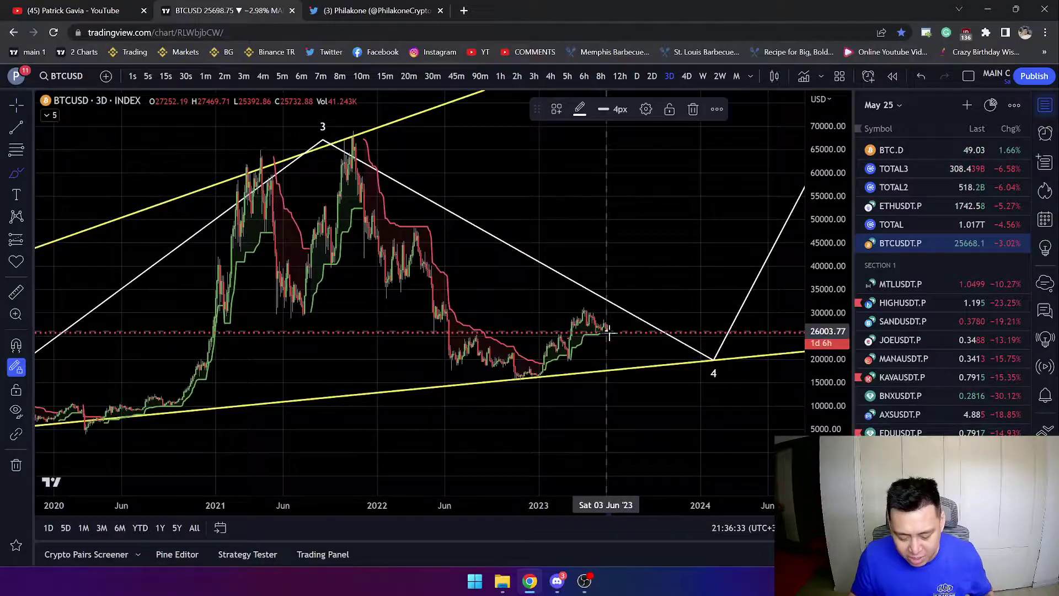
mouse_move(609, 333)
mouse_down()
mouse_move(633, 365)
mouse_move(712, 211)
mouse_up()
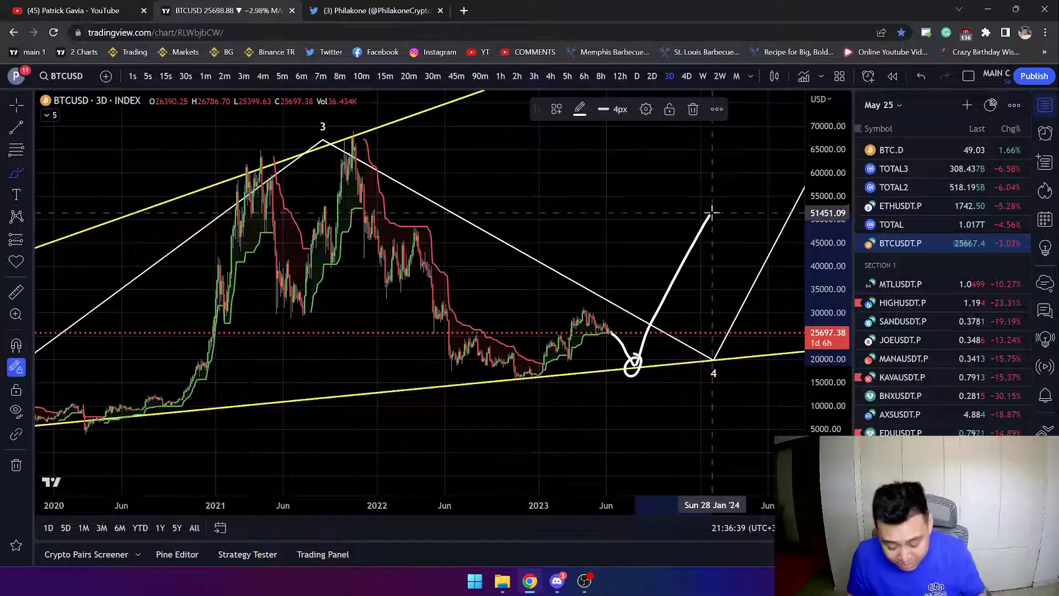
- Undo the sketch's upward stroke, leaving the curve ending at the trendline near 20,000
key(ctrl+z)
right_click(675, 218)
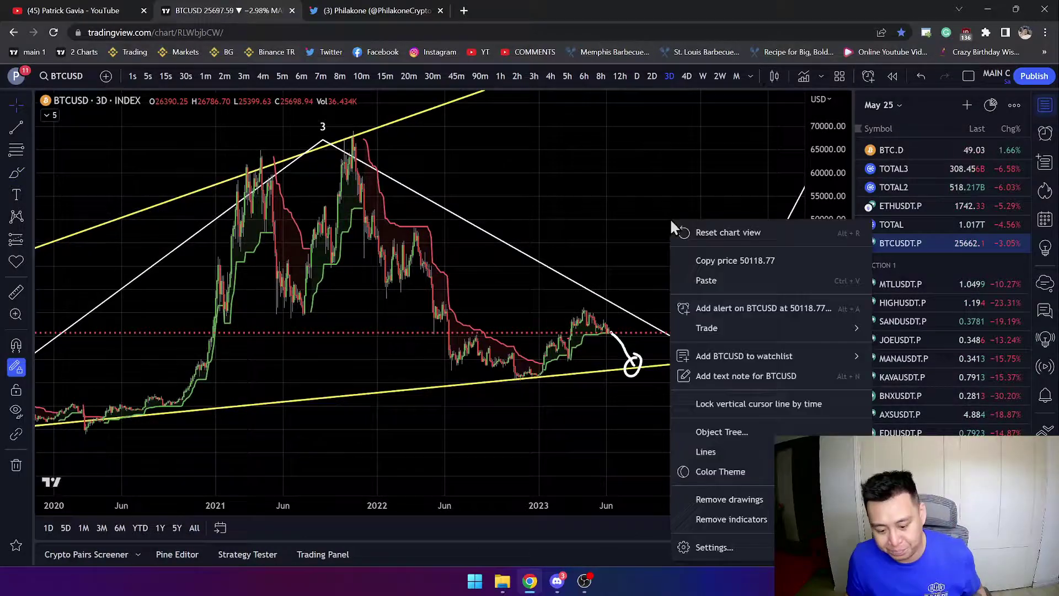
click(700, 229)
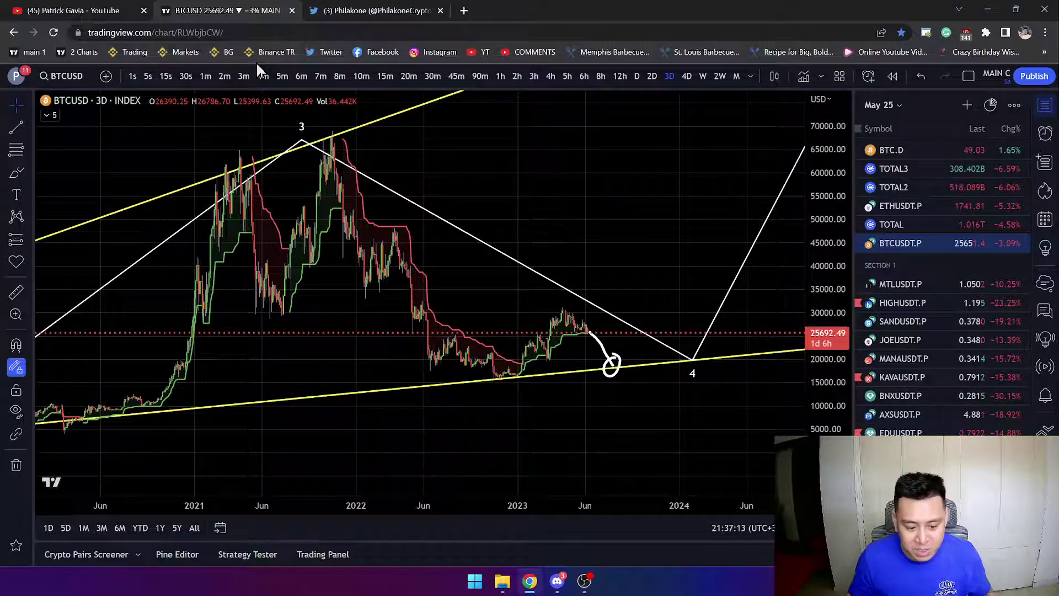
click(305, 148)
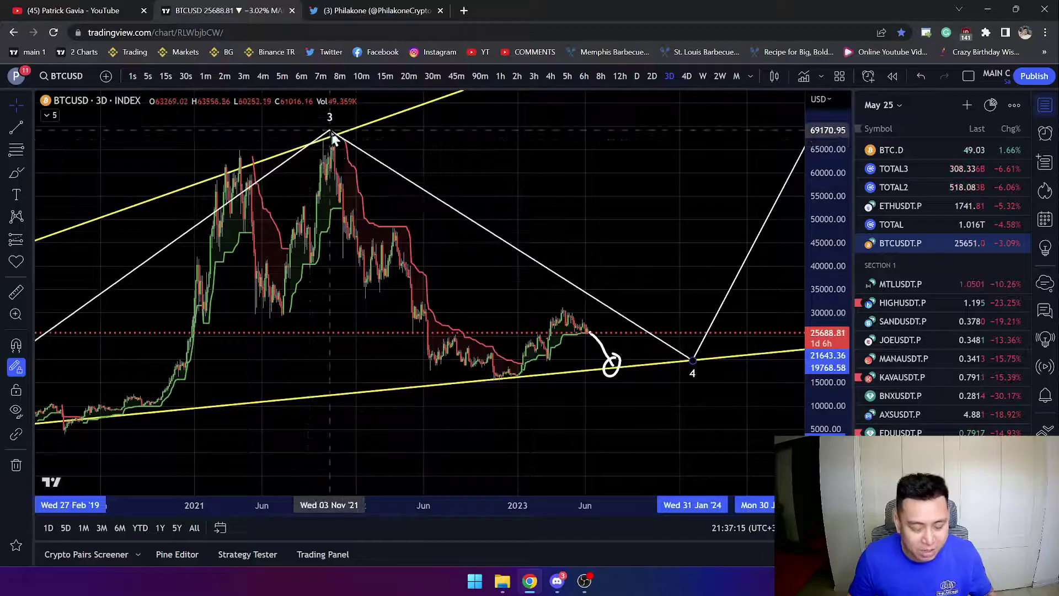
scroll(568, 196, down, 2)
drag(614, 186, 581, 182)
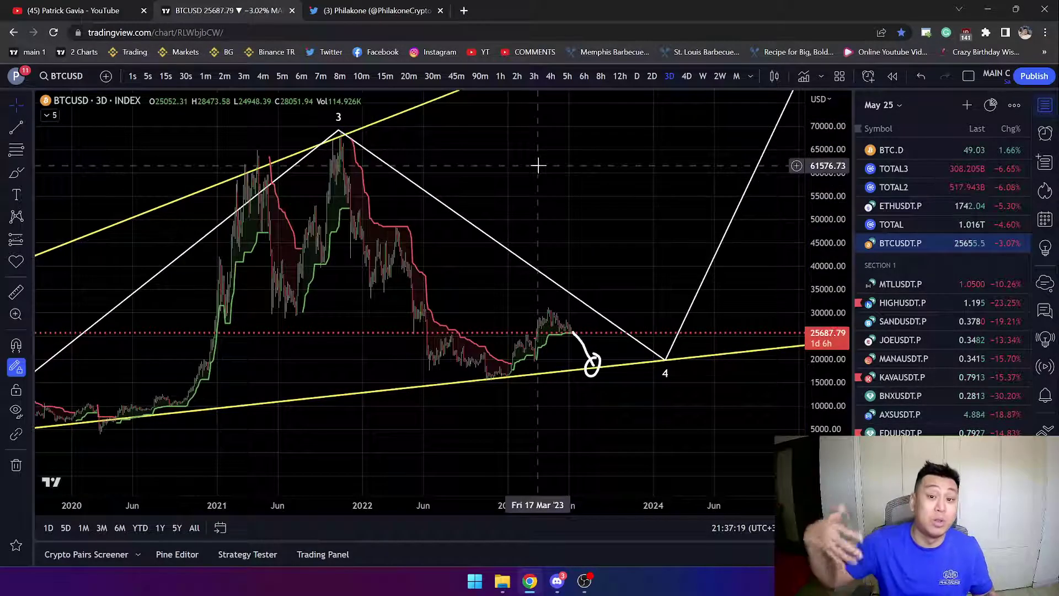